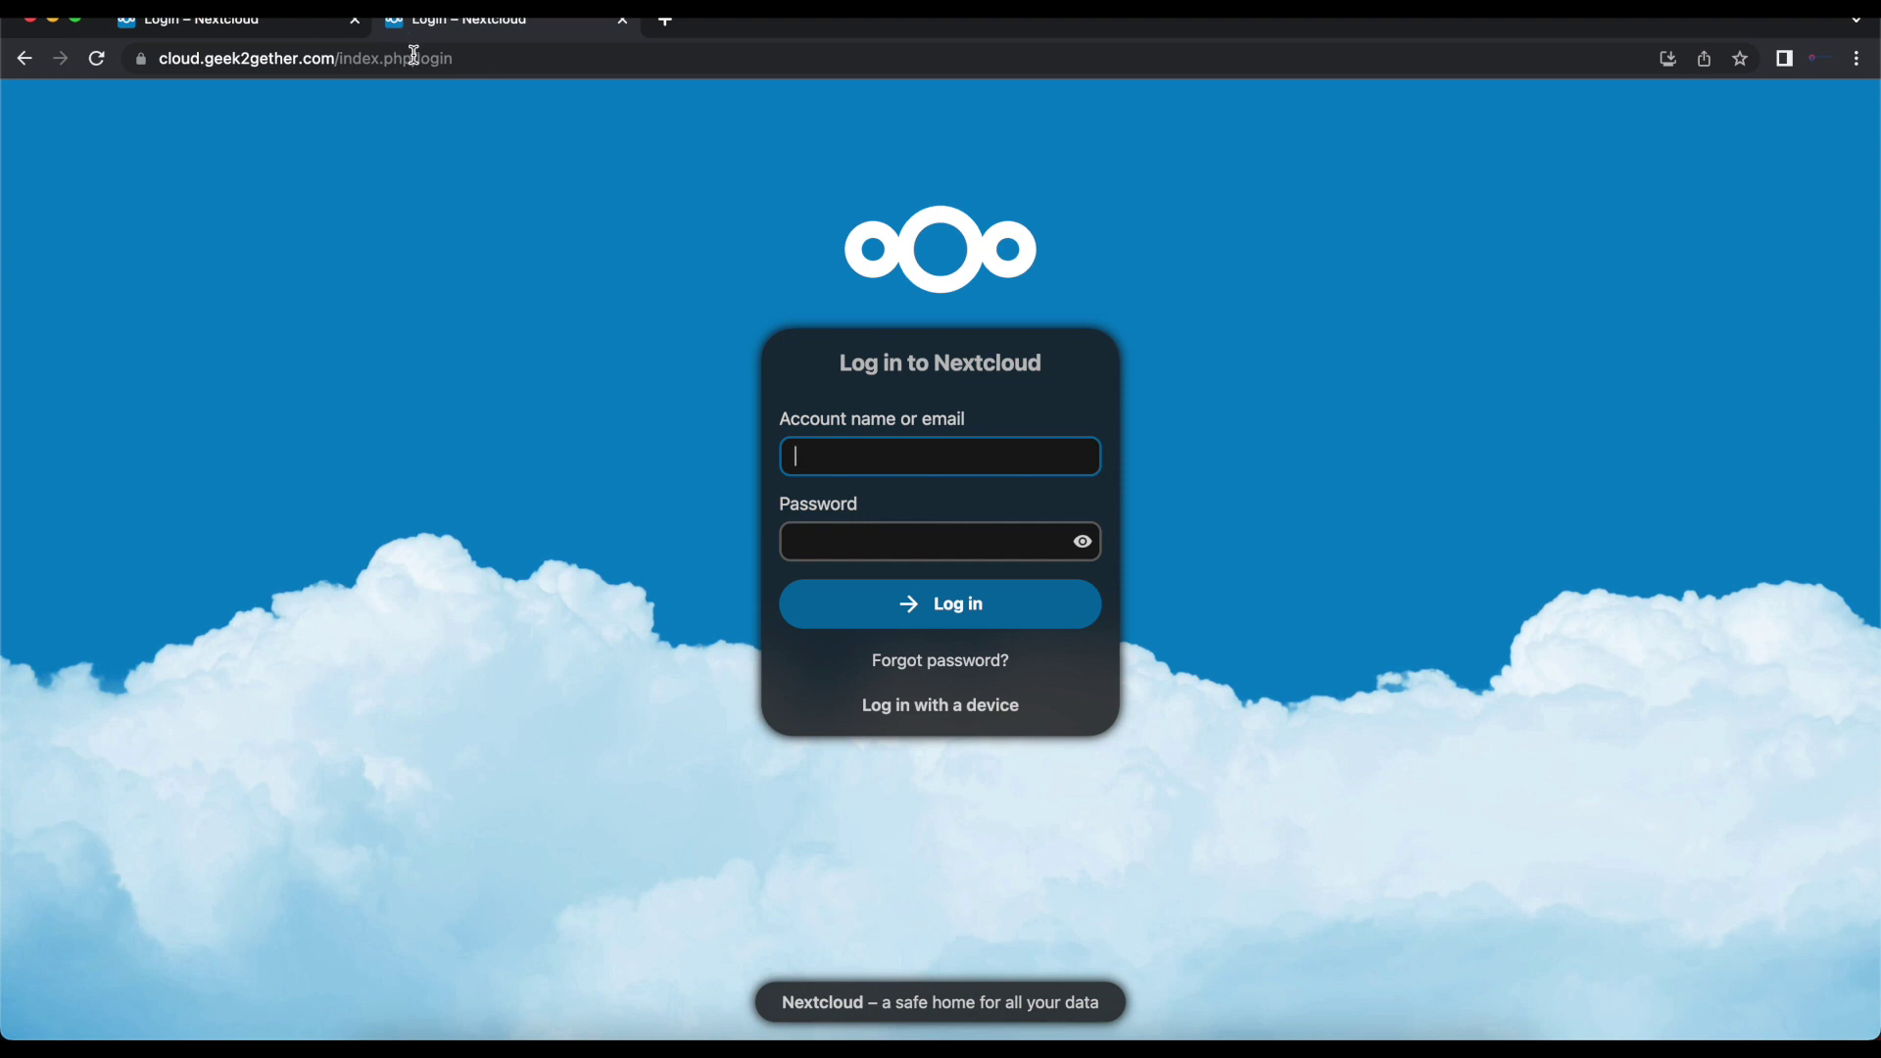
- Highlight index.php in the login page address, then switch to the terminal
{"action": "left_click_drag", "start_coordinate": [412, 59], "coordinate": [336, 55]}
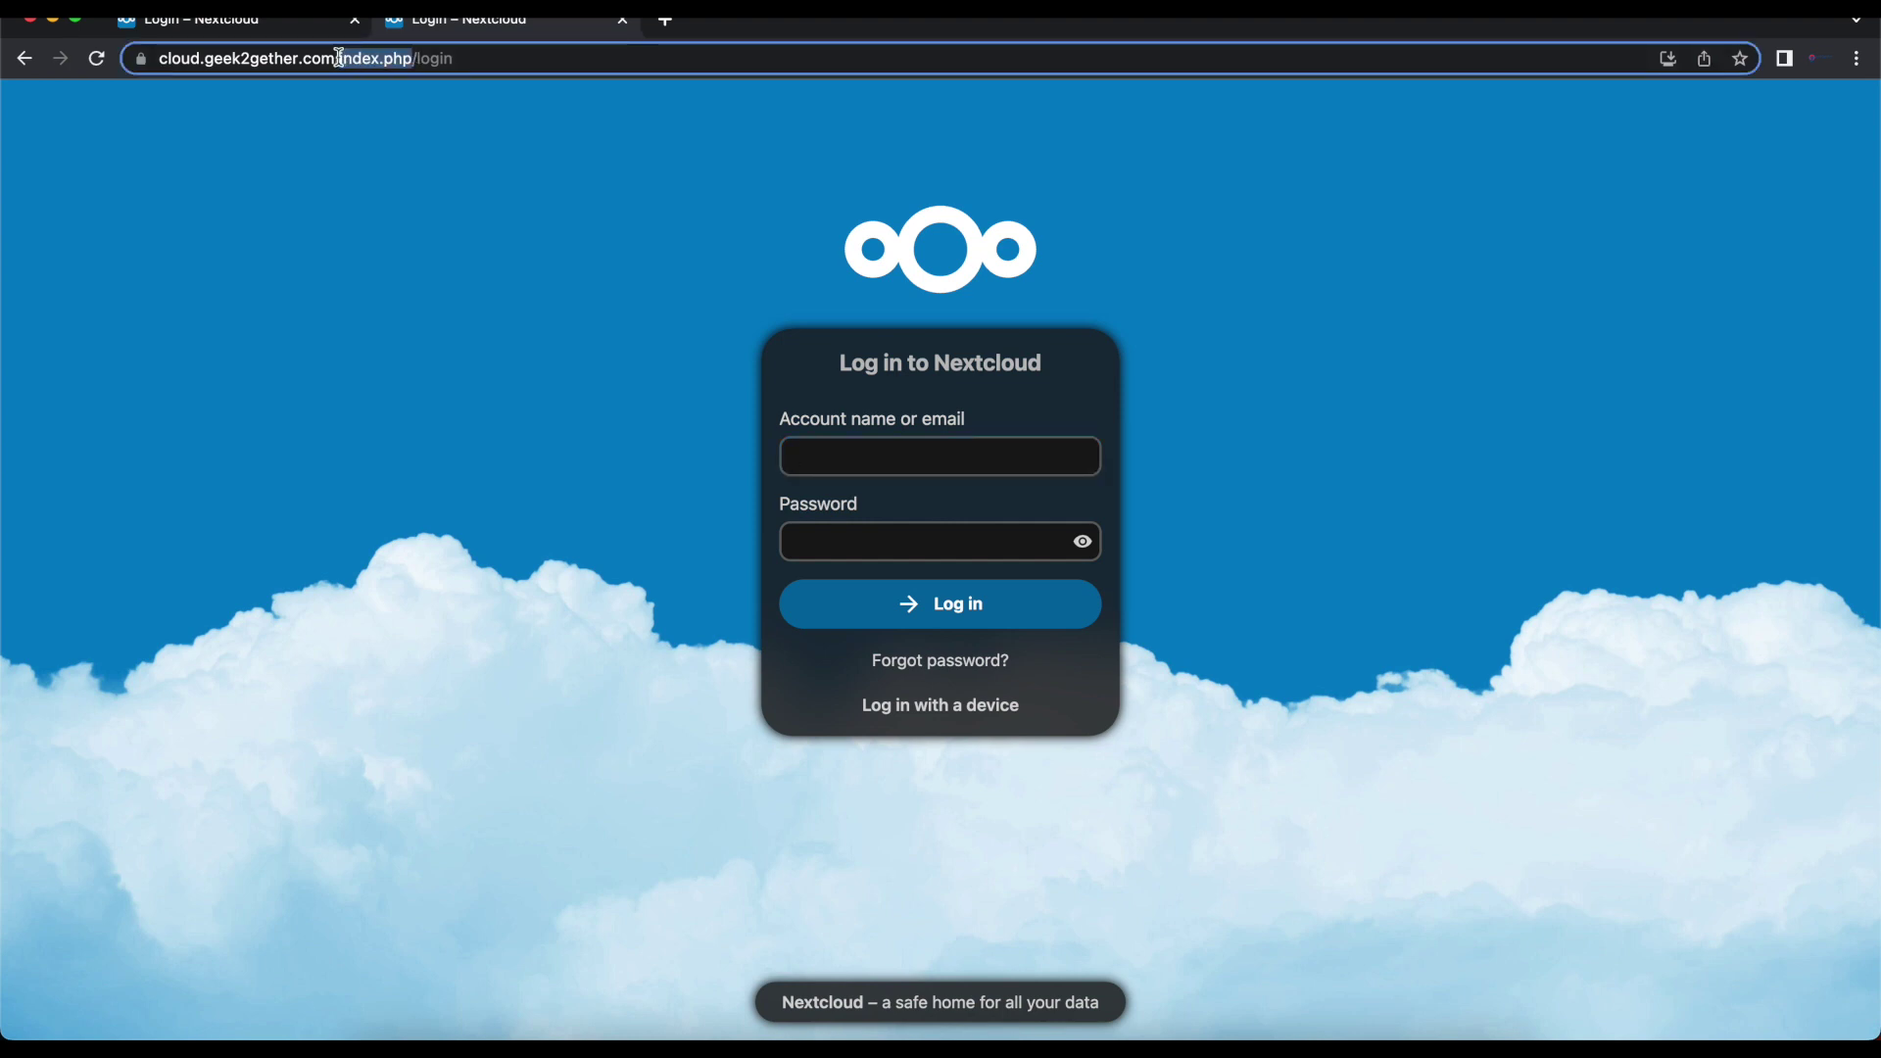
{"action": "left_click", "coordinate": [572, 296]}
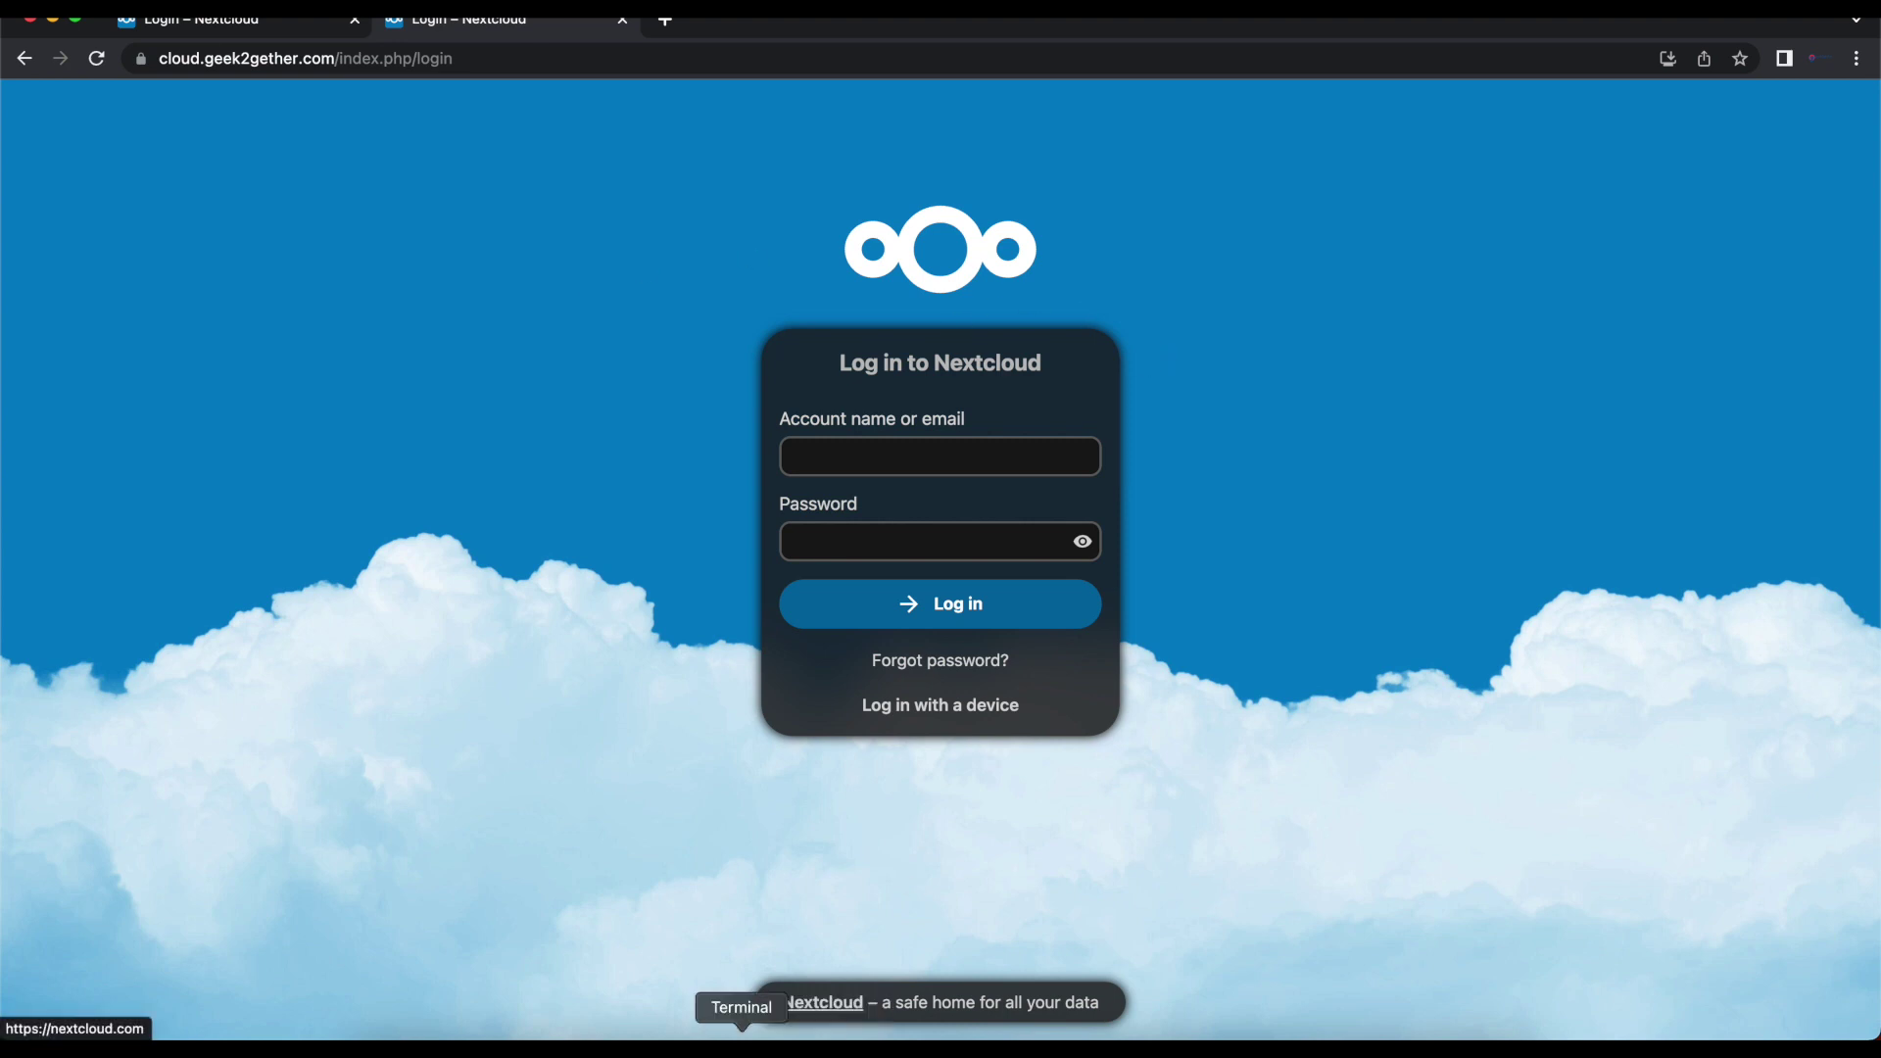
{"action": "left_click", "coordinate": [741, 1047]}
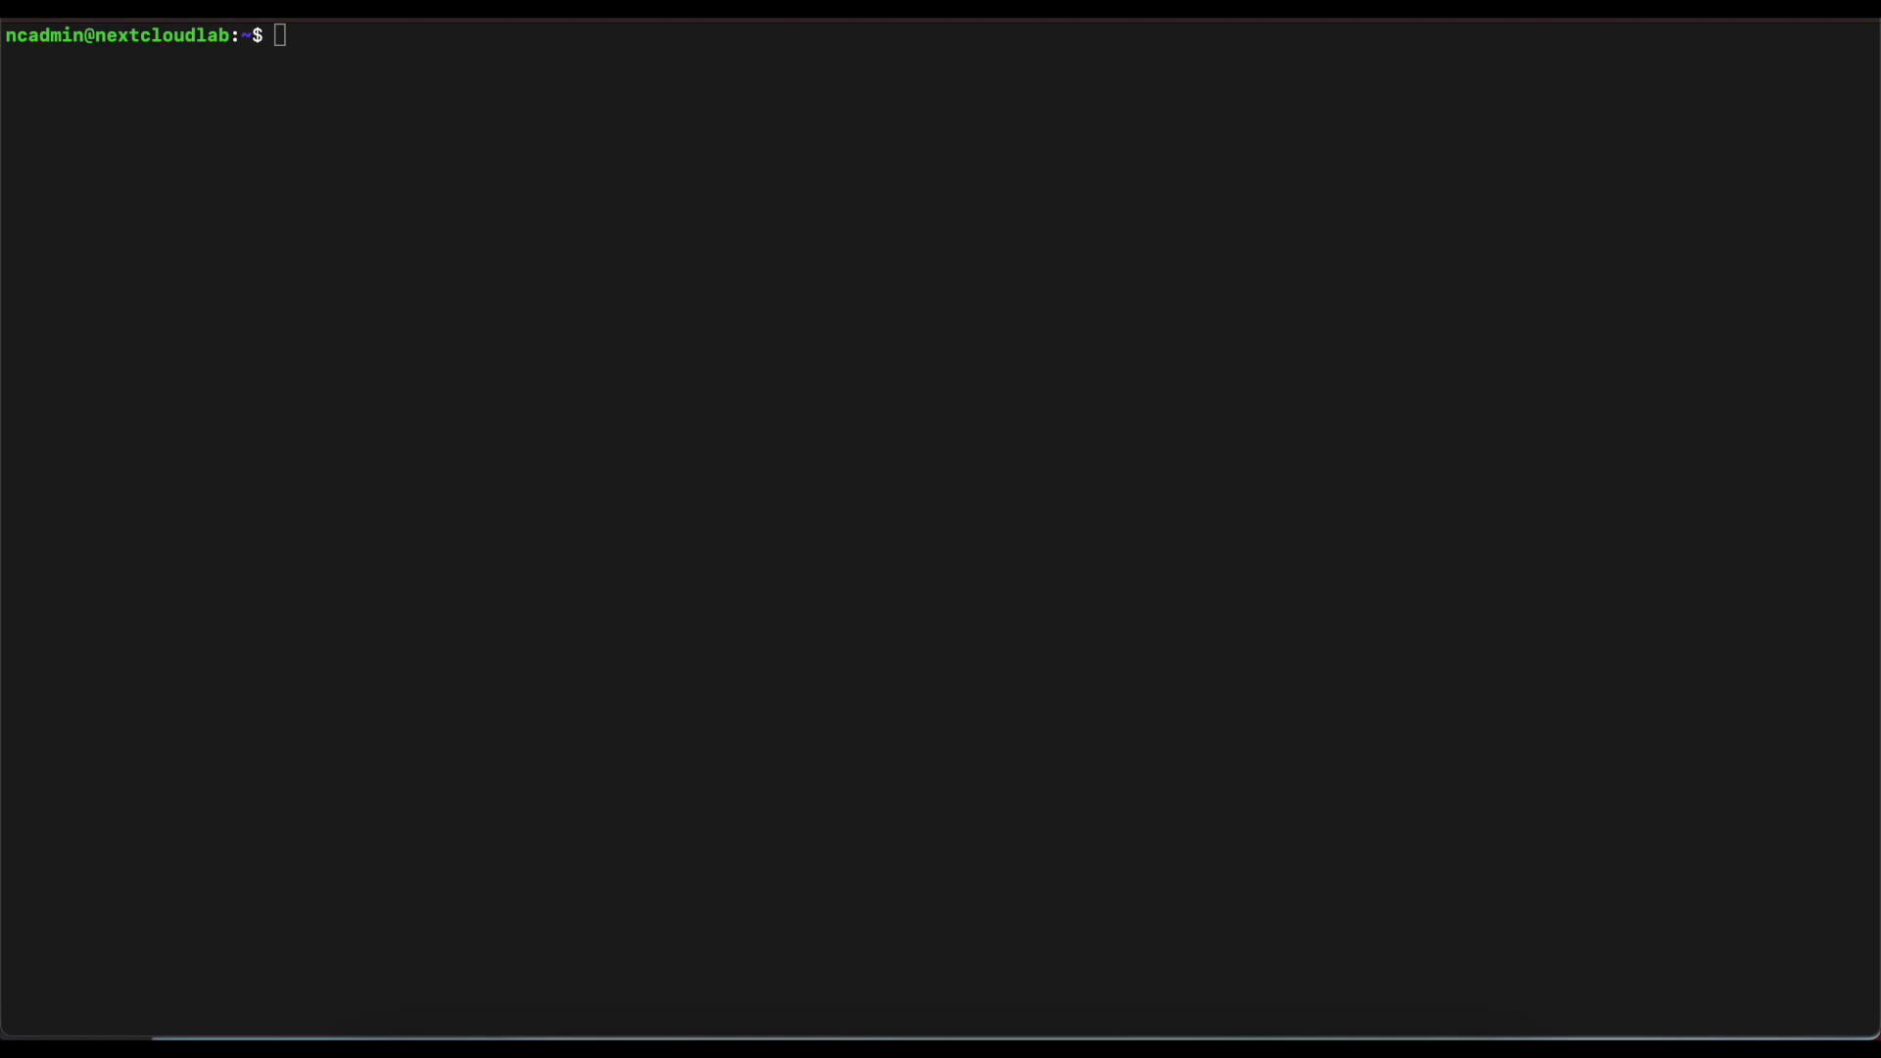
- Change into /var/www/cloud.geek2gether.com and list its contents
{"action": "left_click", "coordinate": [1063, 421]}
{"action": "type", "text": "cd"}
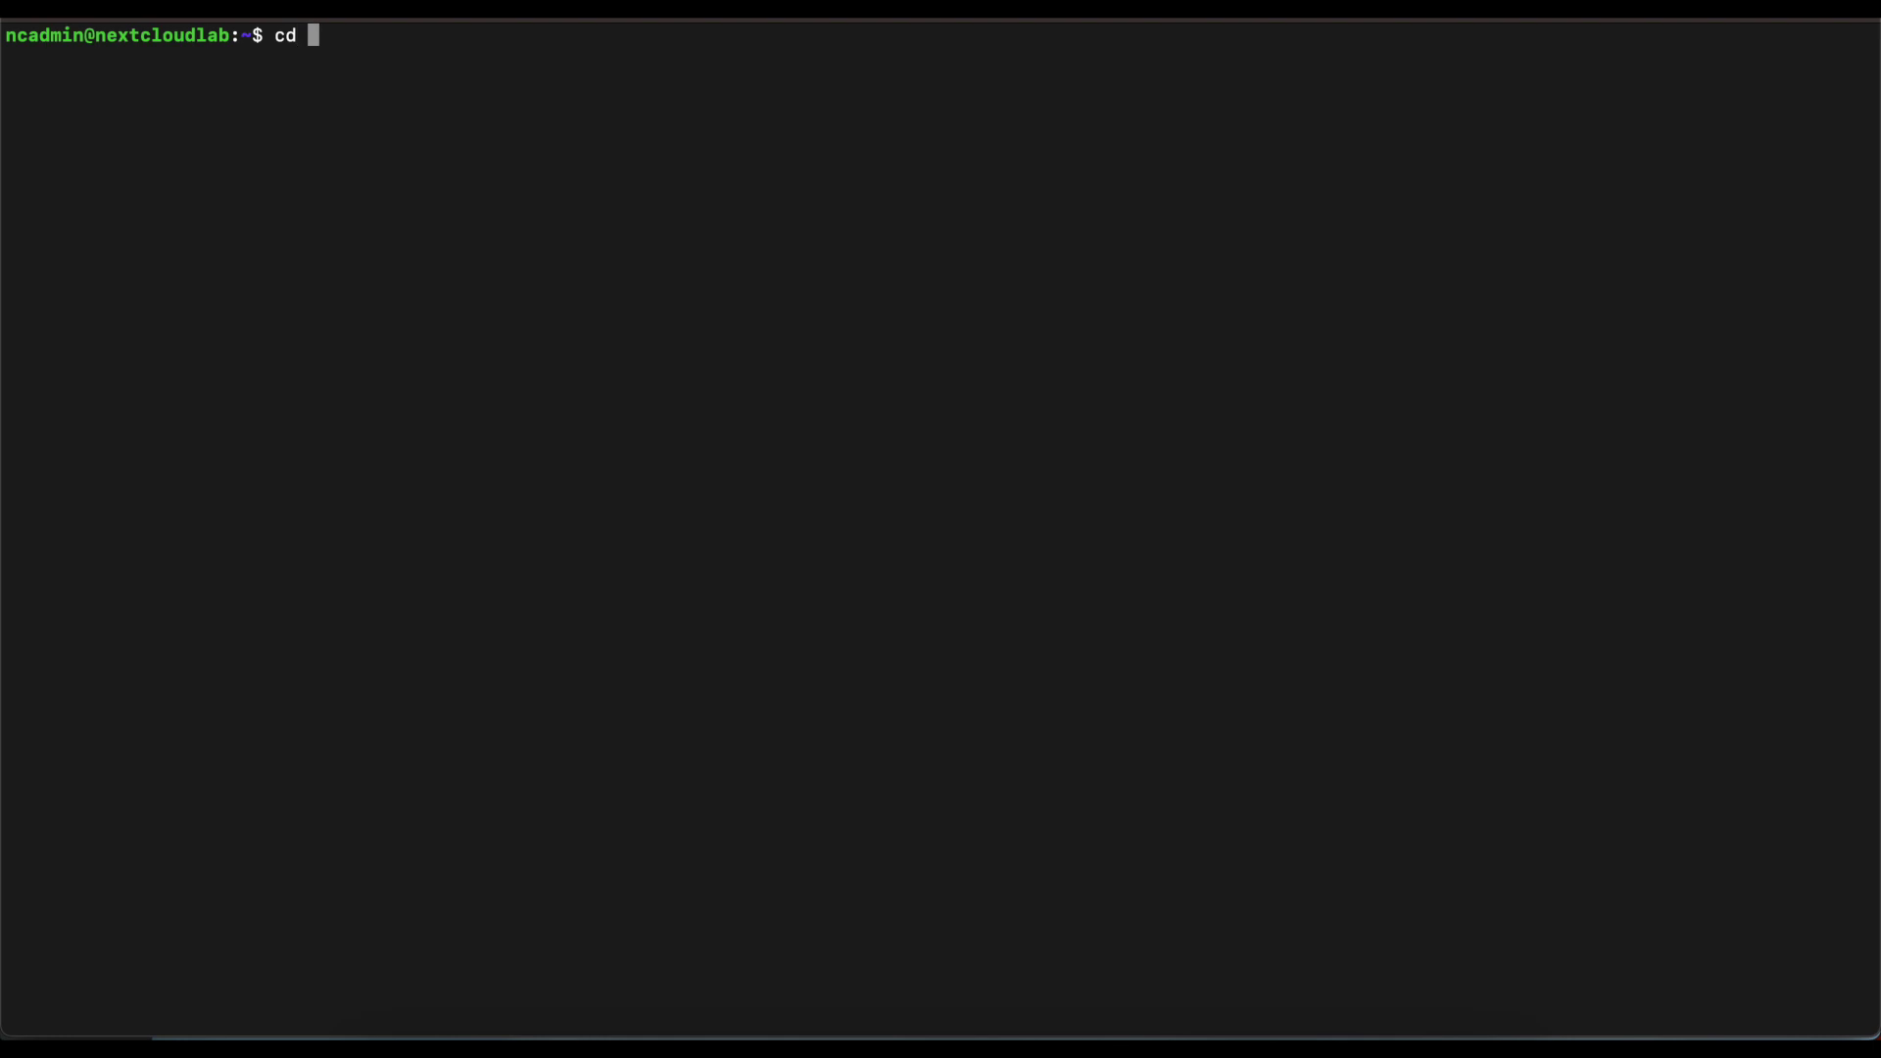
{"action": "type", "text": "/var/www/cloud.geek2gether.com"}
{"action": "key", "text": "Return"}
{"action": "type", "text": "ls"}
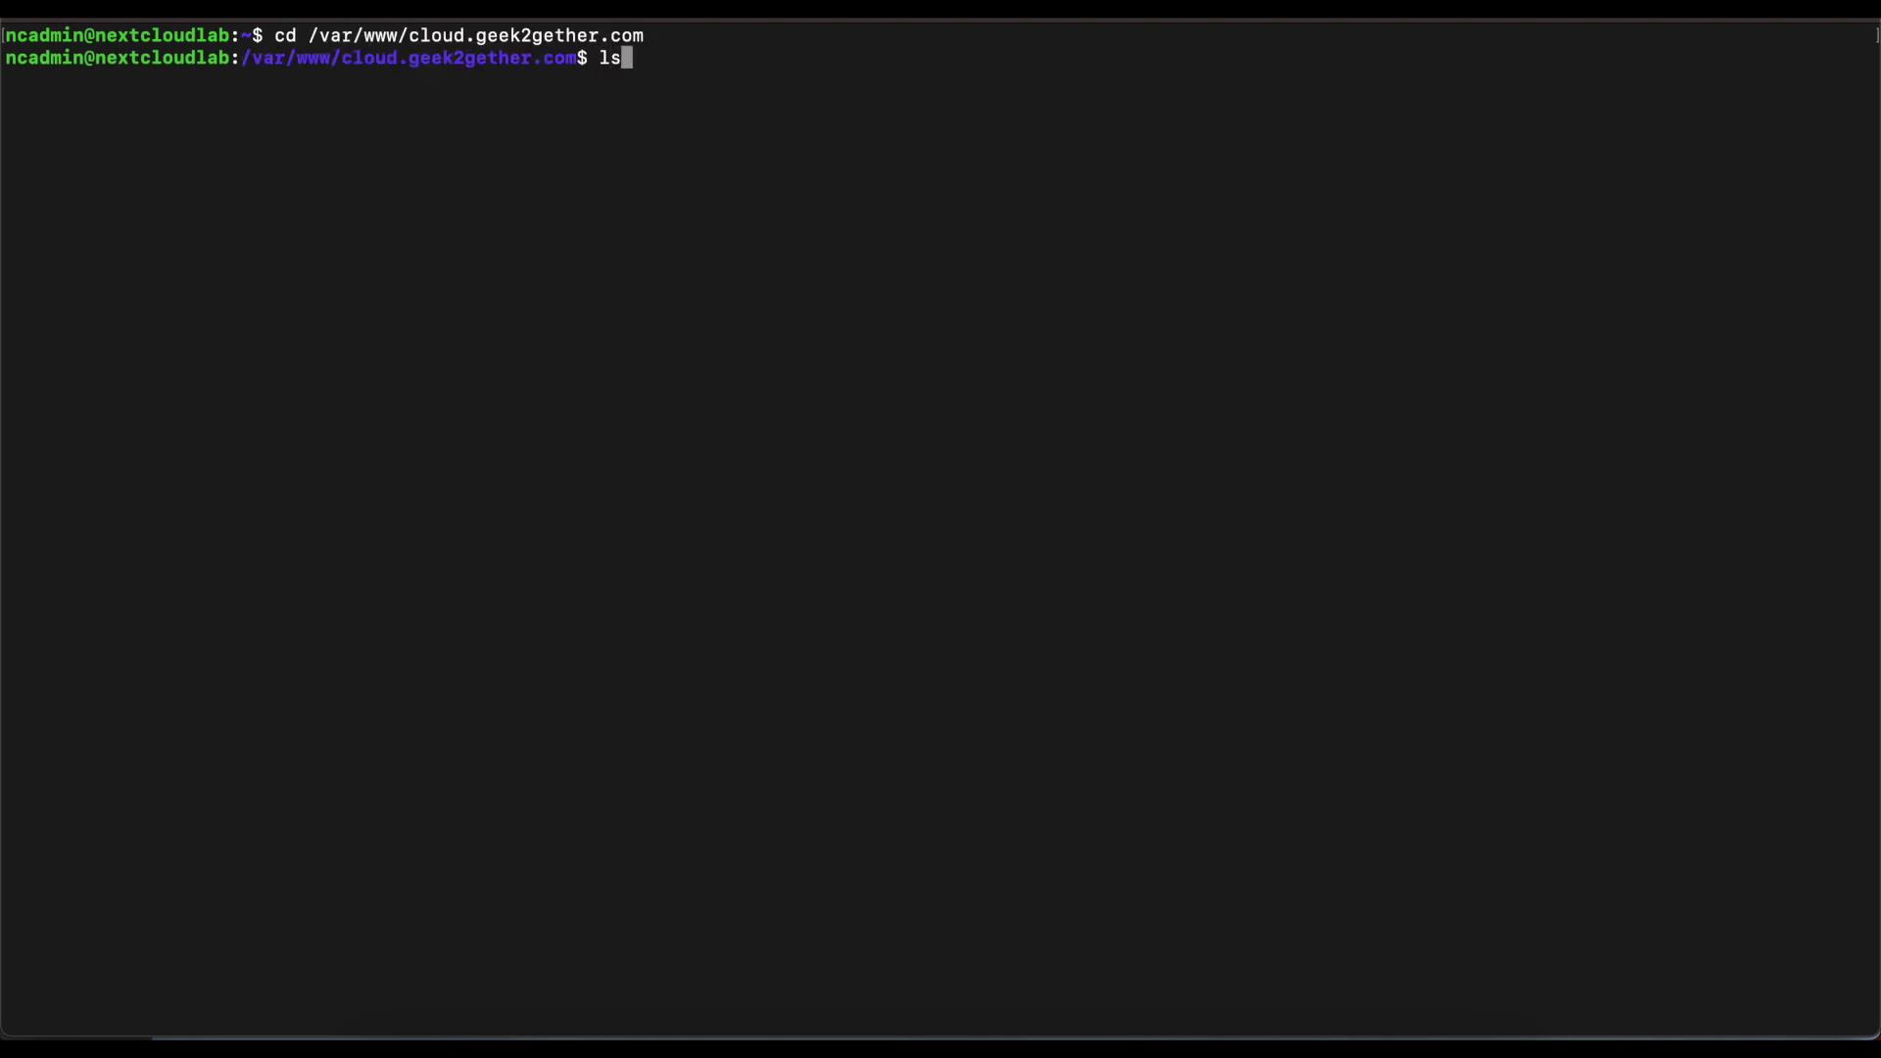
{"action": "key", "text": "Return"}
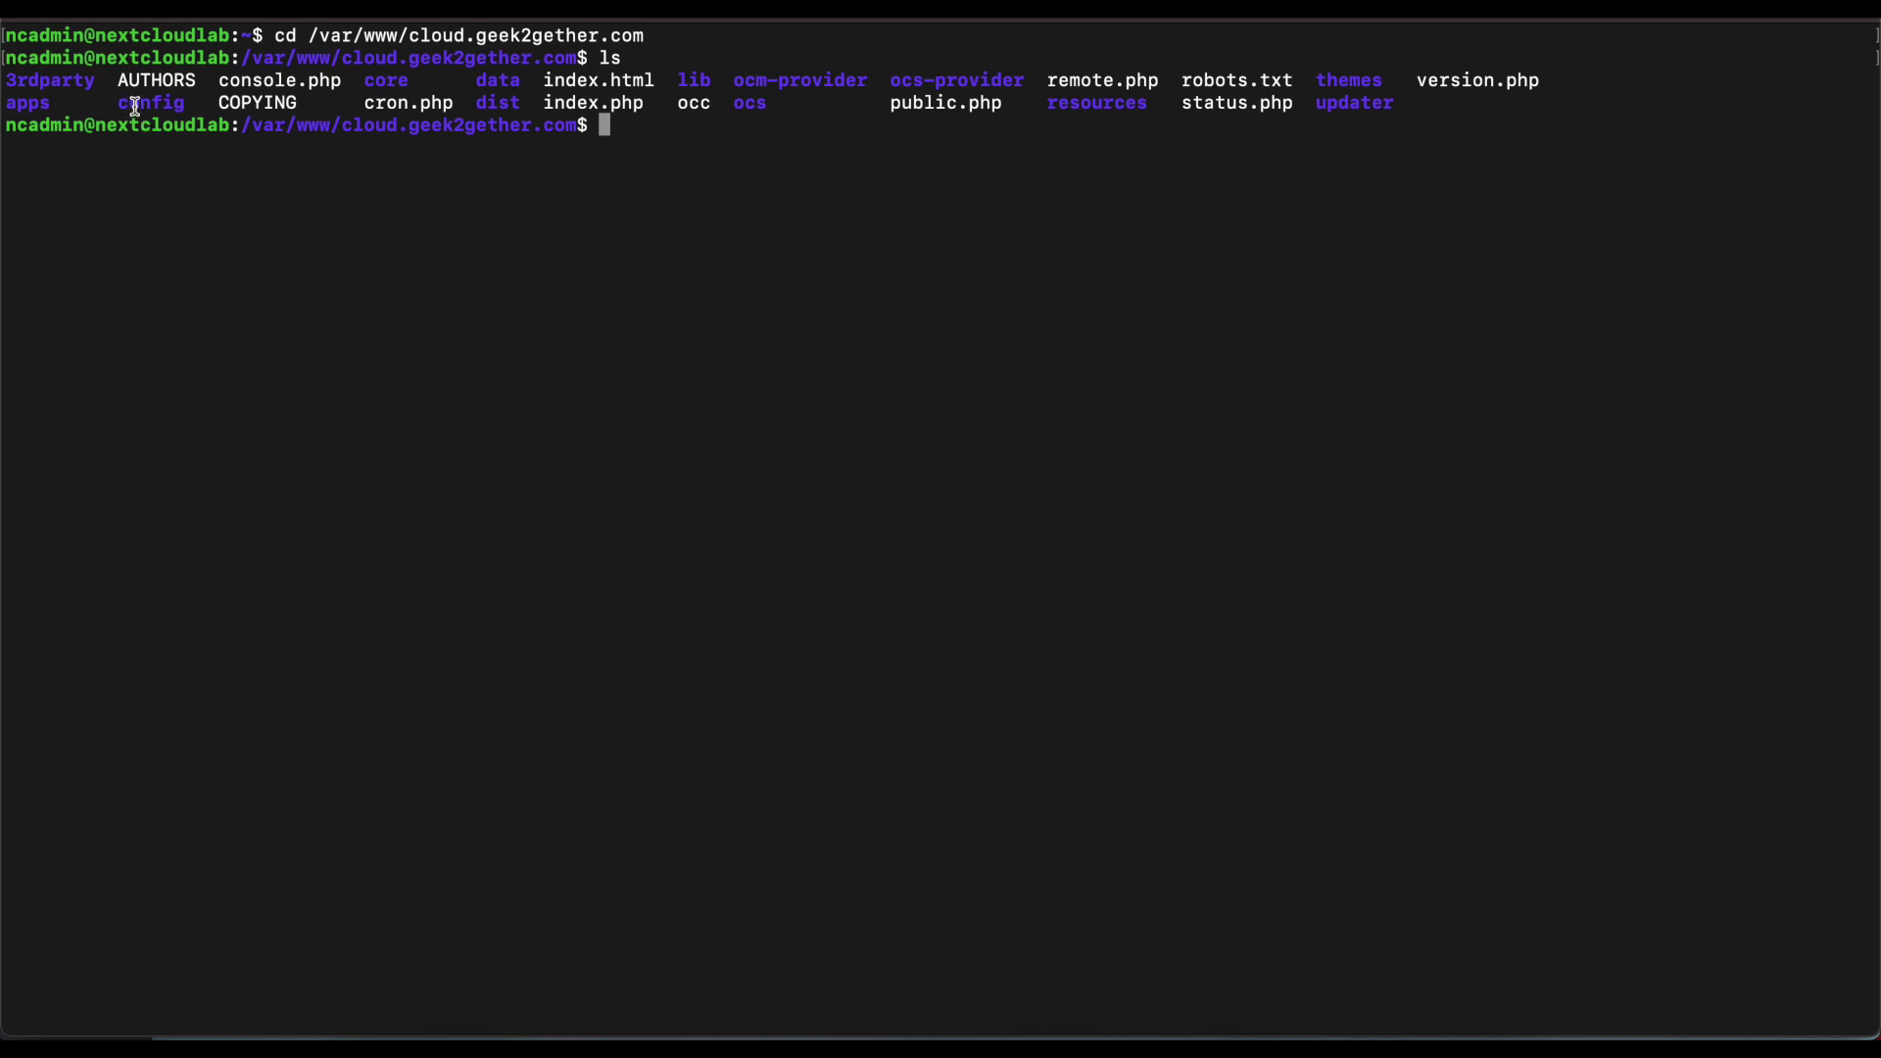
- Enter the config folder, list it, and prepare a nano config.php command
{"action": "type", "text": "cd config"}
{"action": "key", "text": "Return"}
{"action": "type", "text": "ls"}
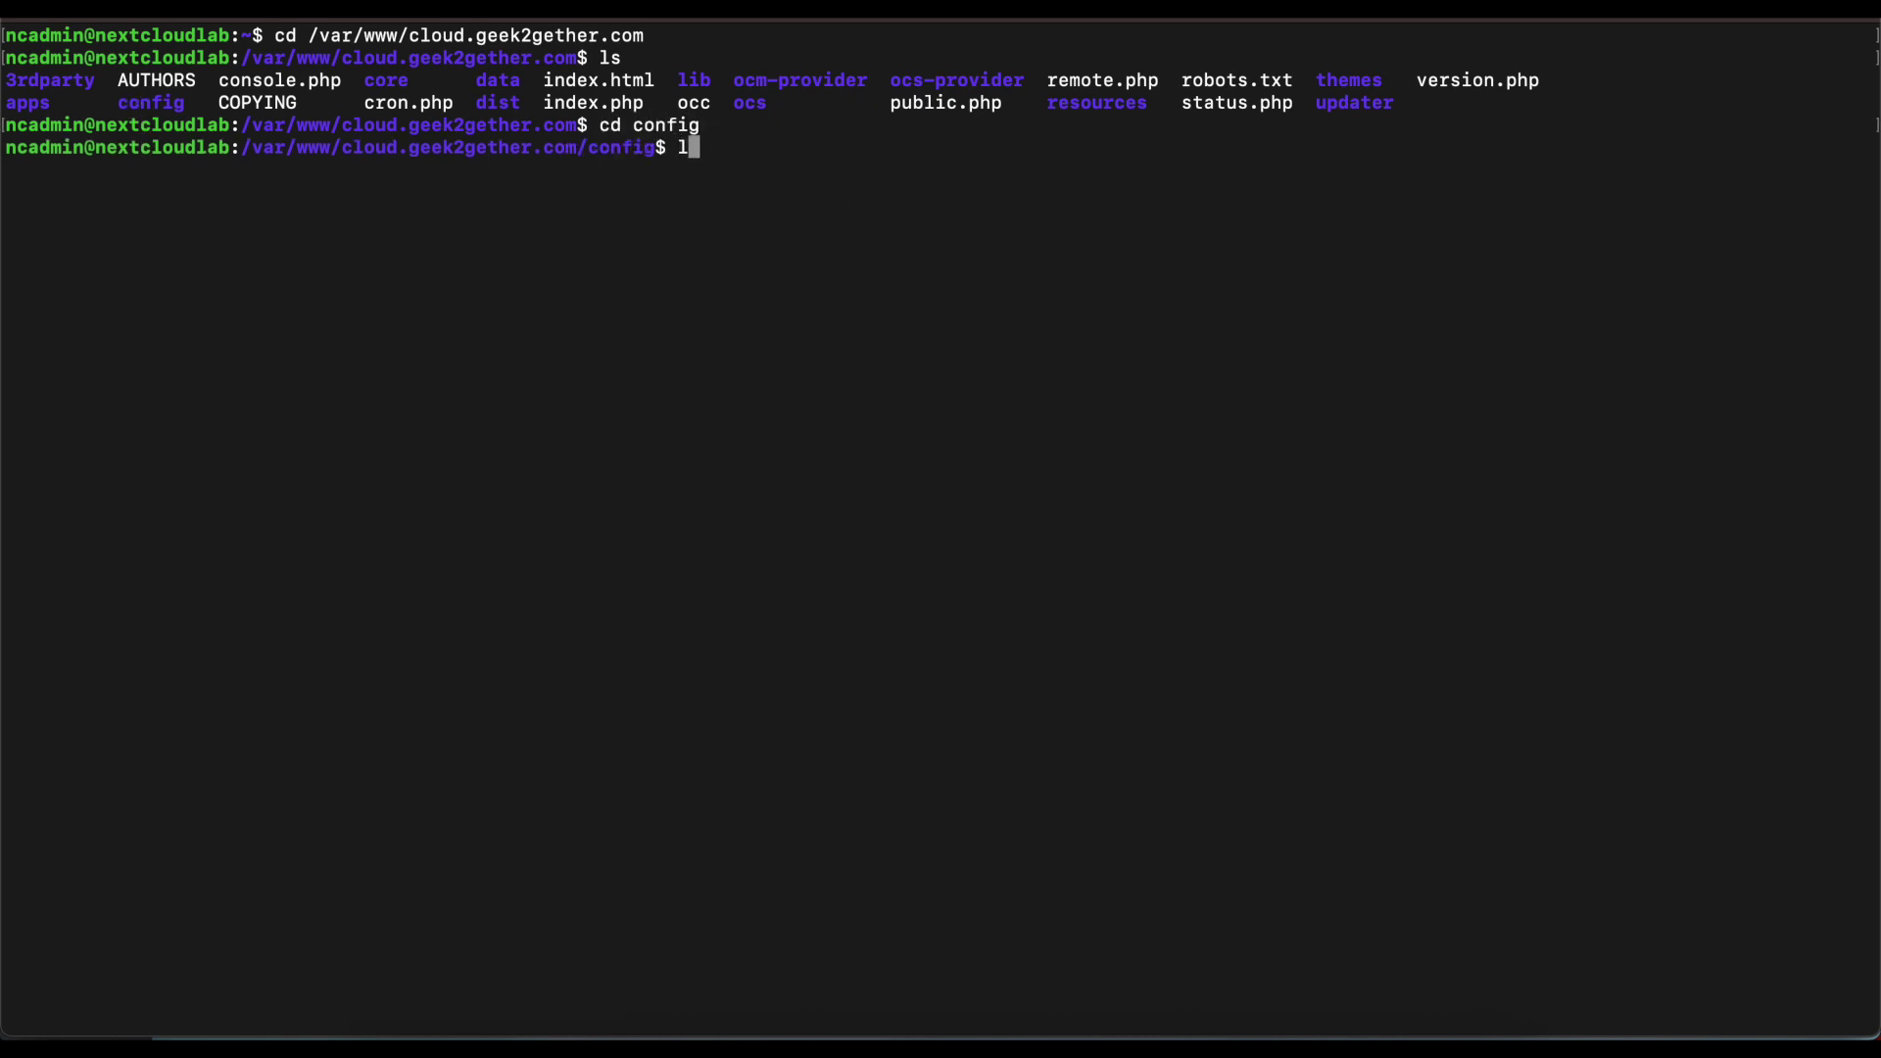
{"action": "key", "text": "Return"}
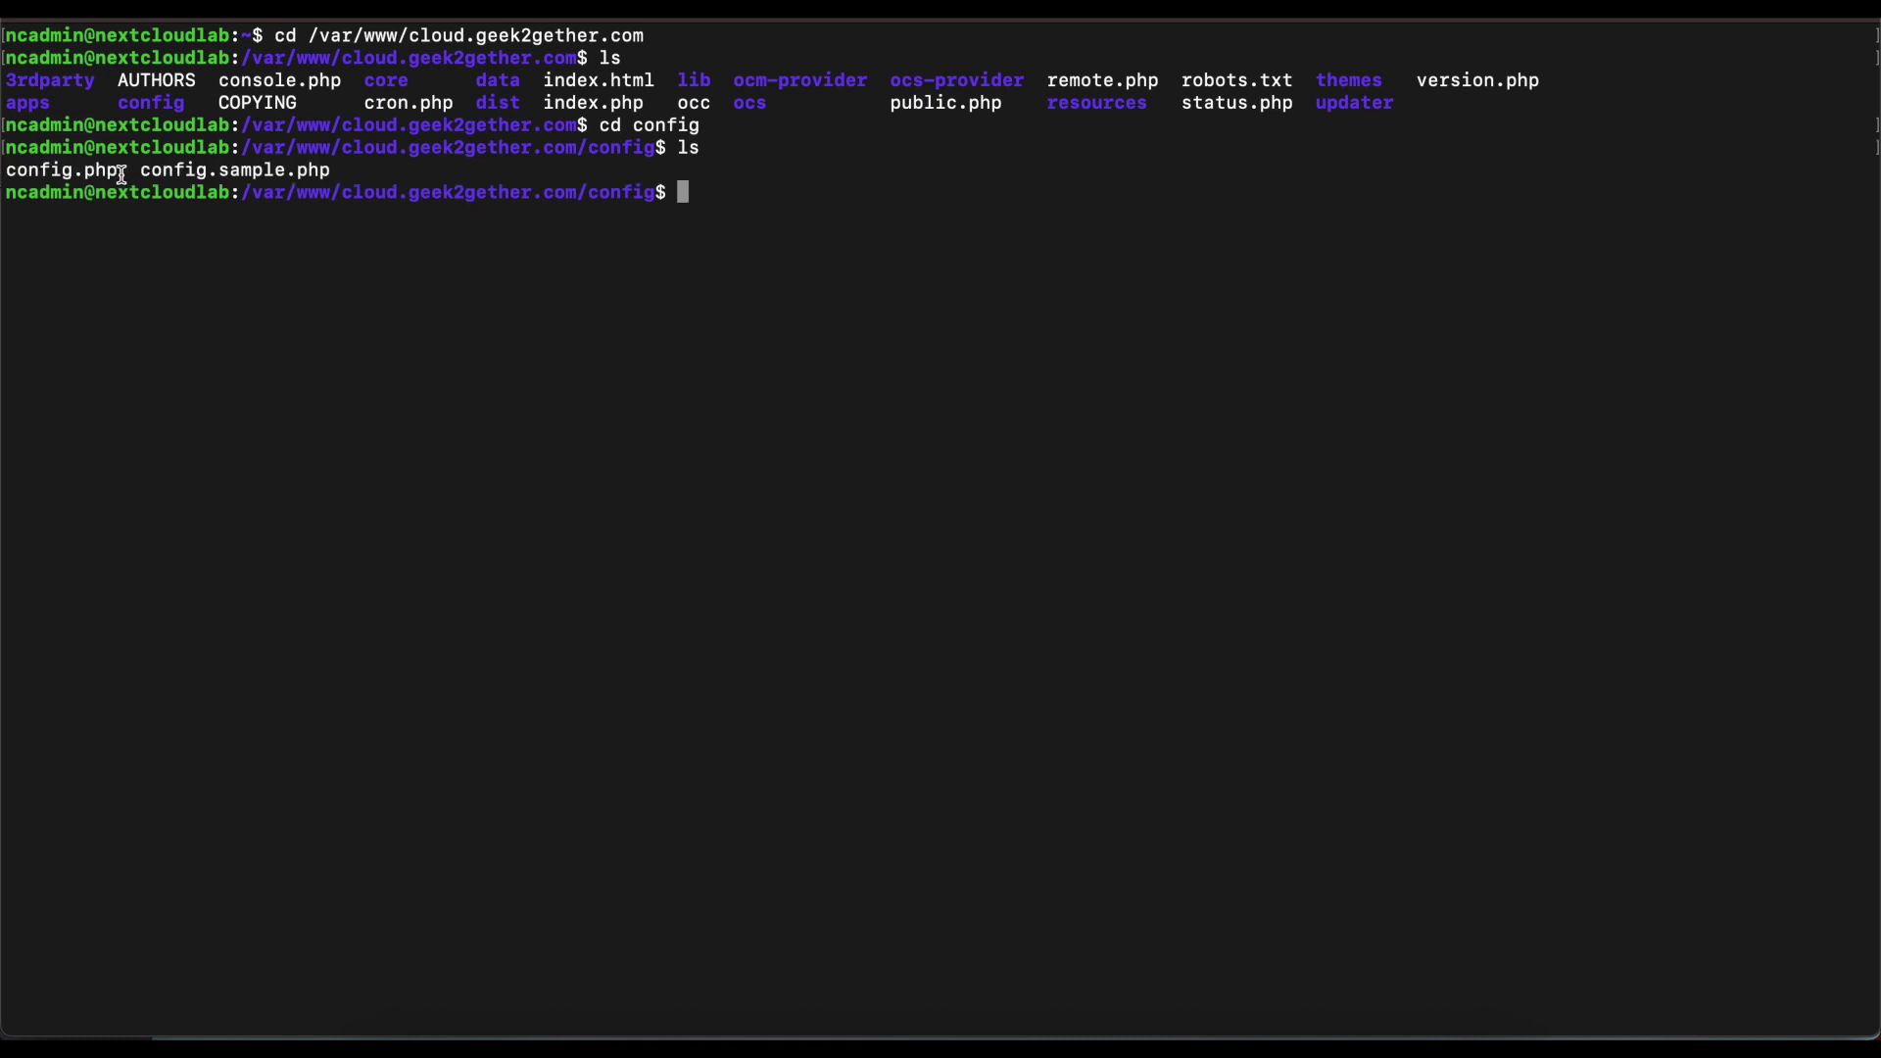
{"action": "left_click_drag", "start_coordinate": [124, 175], "coordinate": [3, 175]}
{"action": "key", "text": "super+c"}
{"action": "type", "text": "nano"}
{"action": "key", "text": "super+v"}
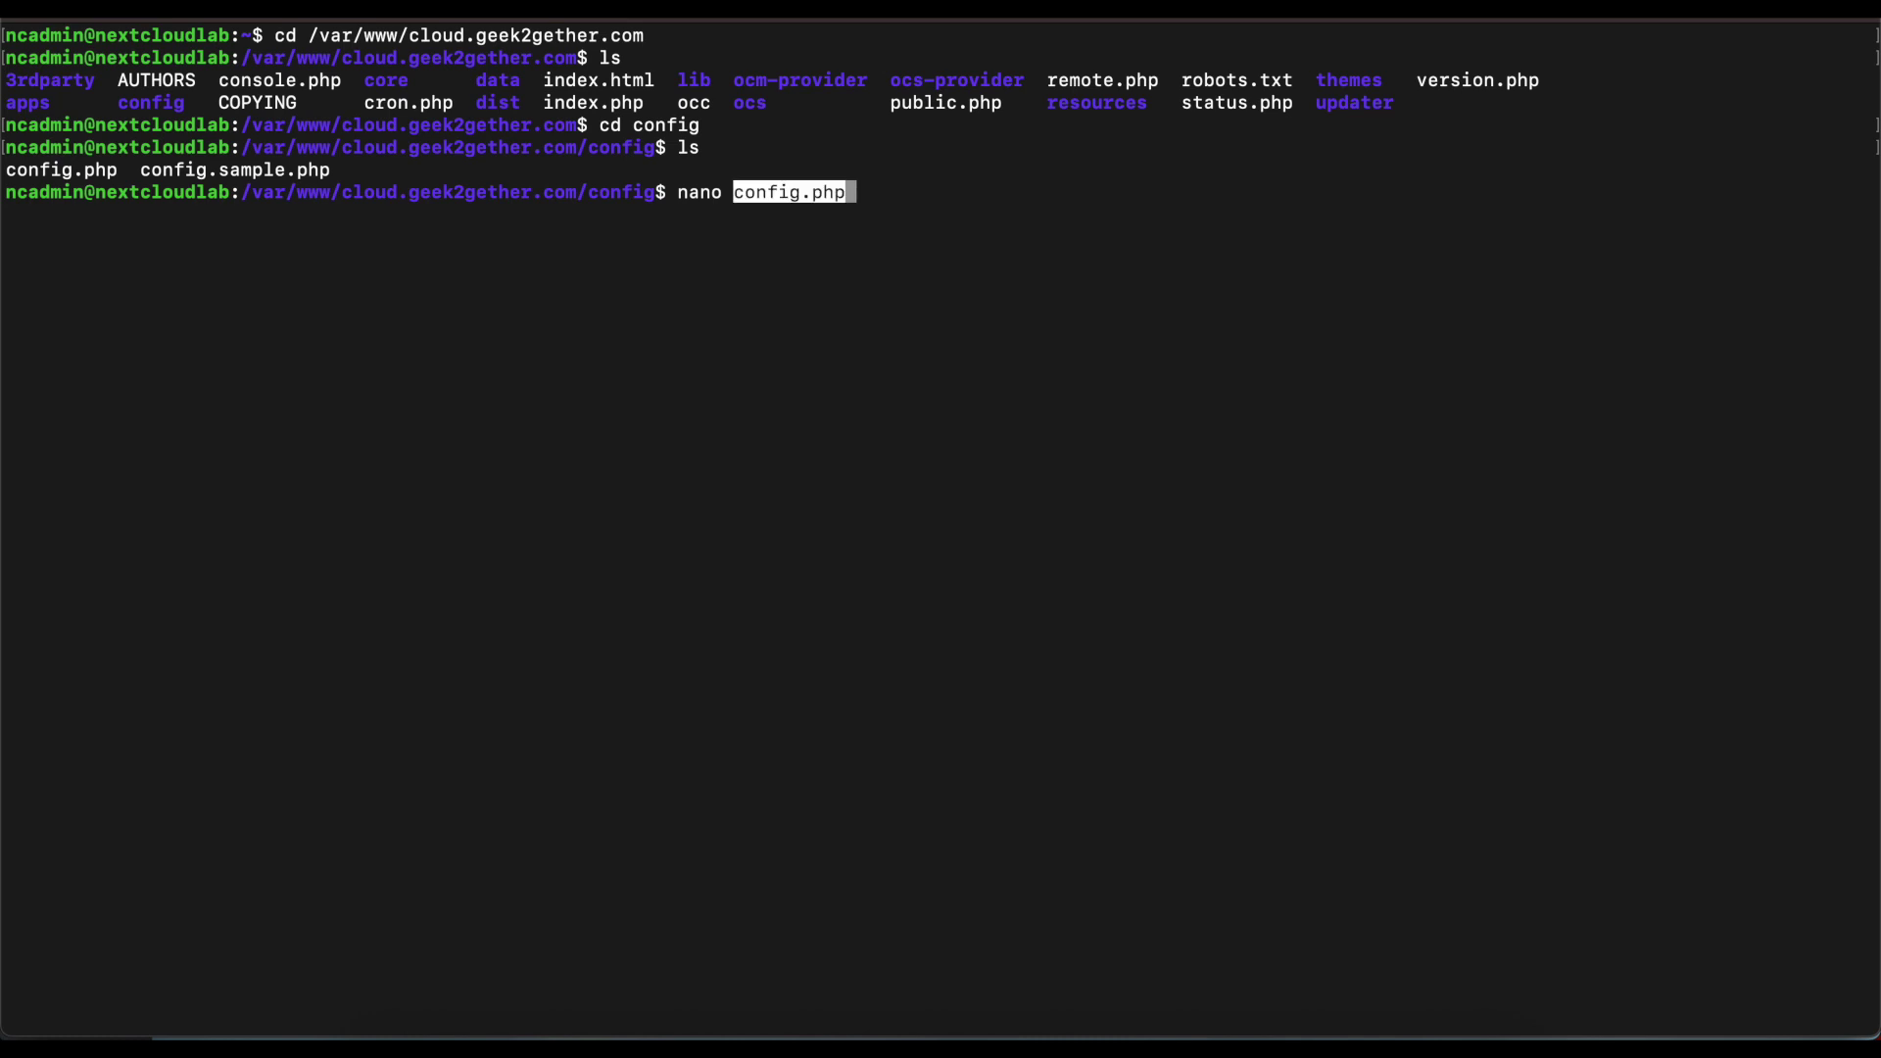
- Try nano config.php, quit after permission denied, then recall the mistyped sudo command to fix
{"action": "key", "text": "Return"}
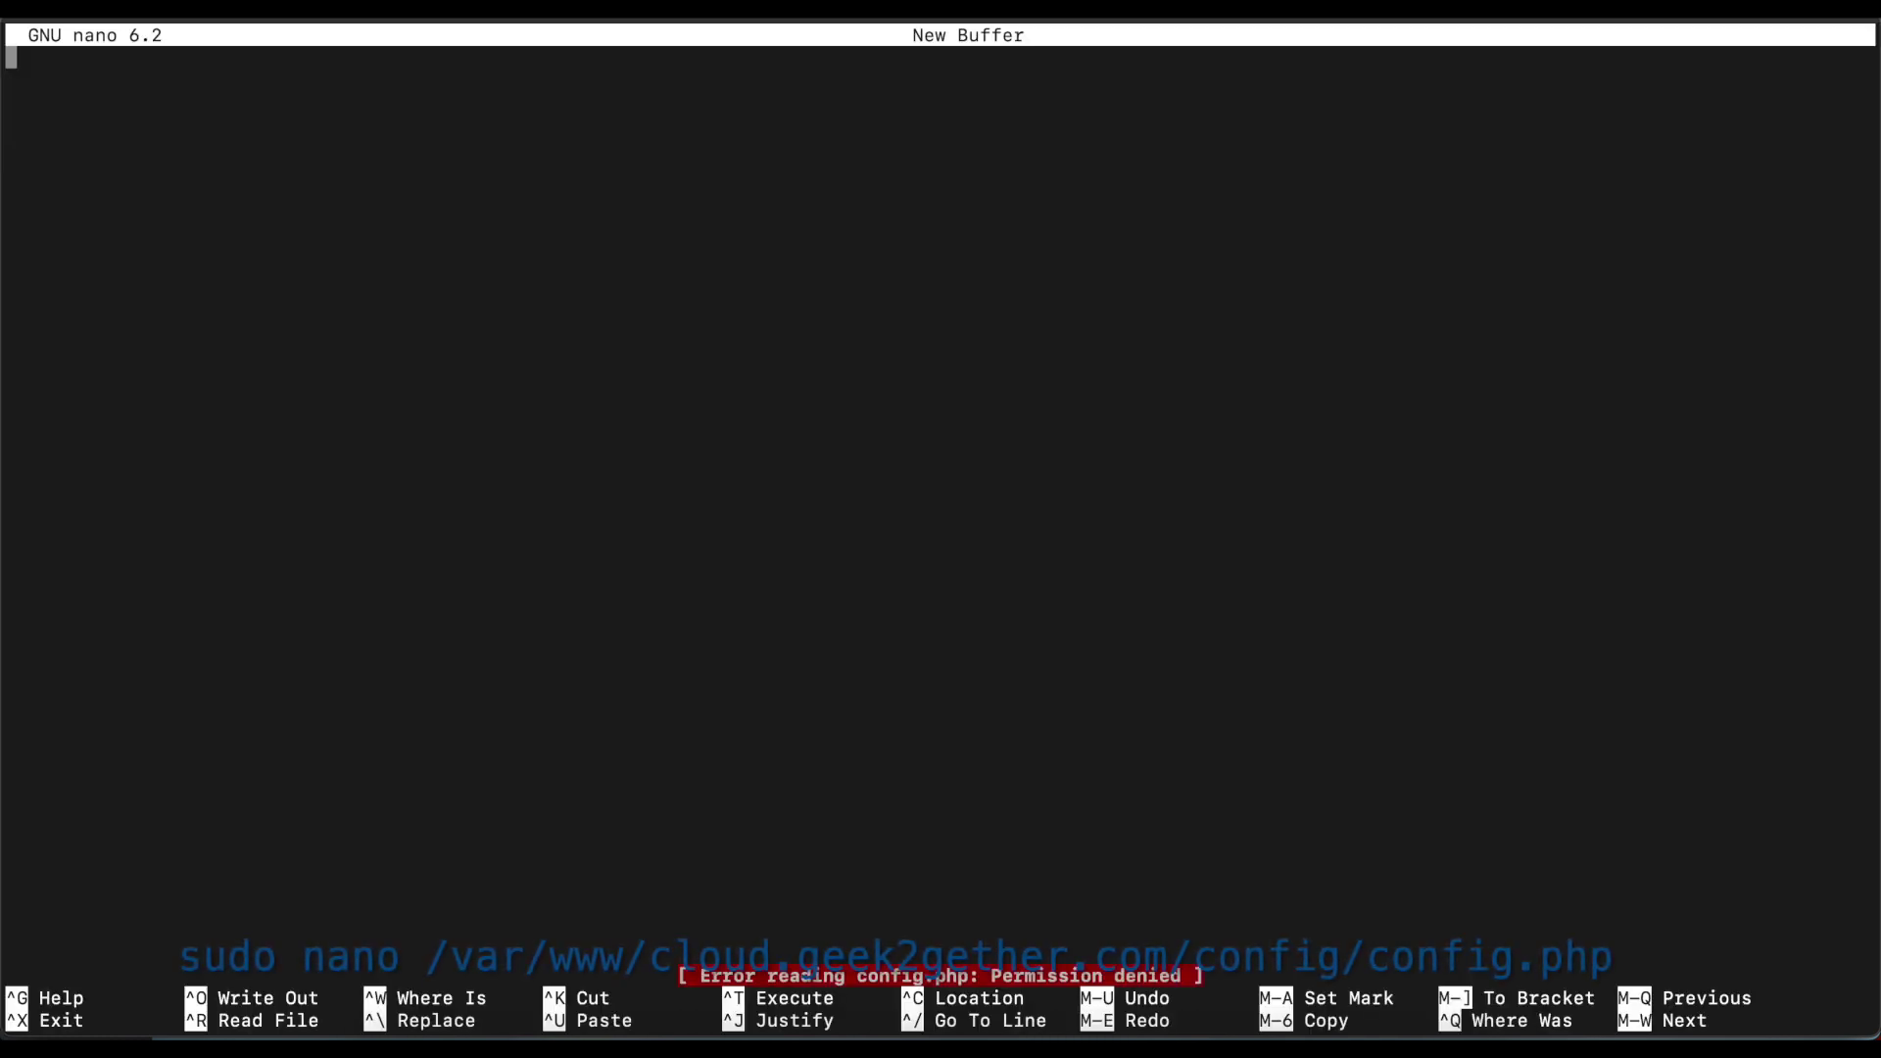
{"action": "key", "text": "ctrl+x"}
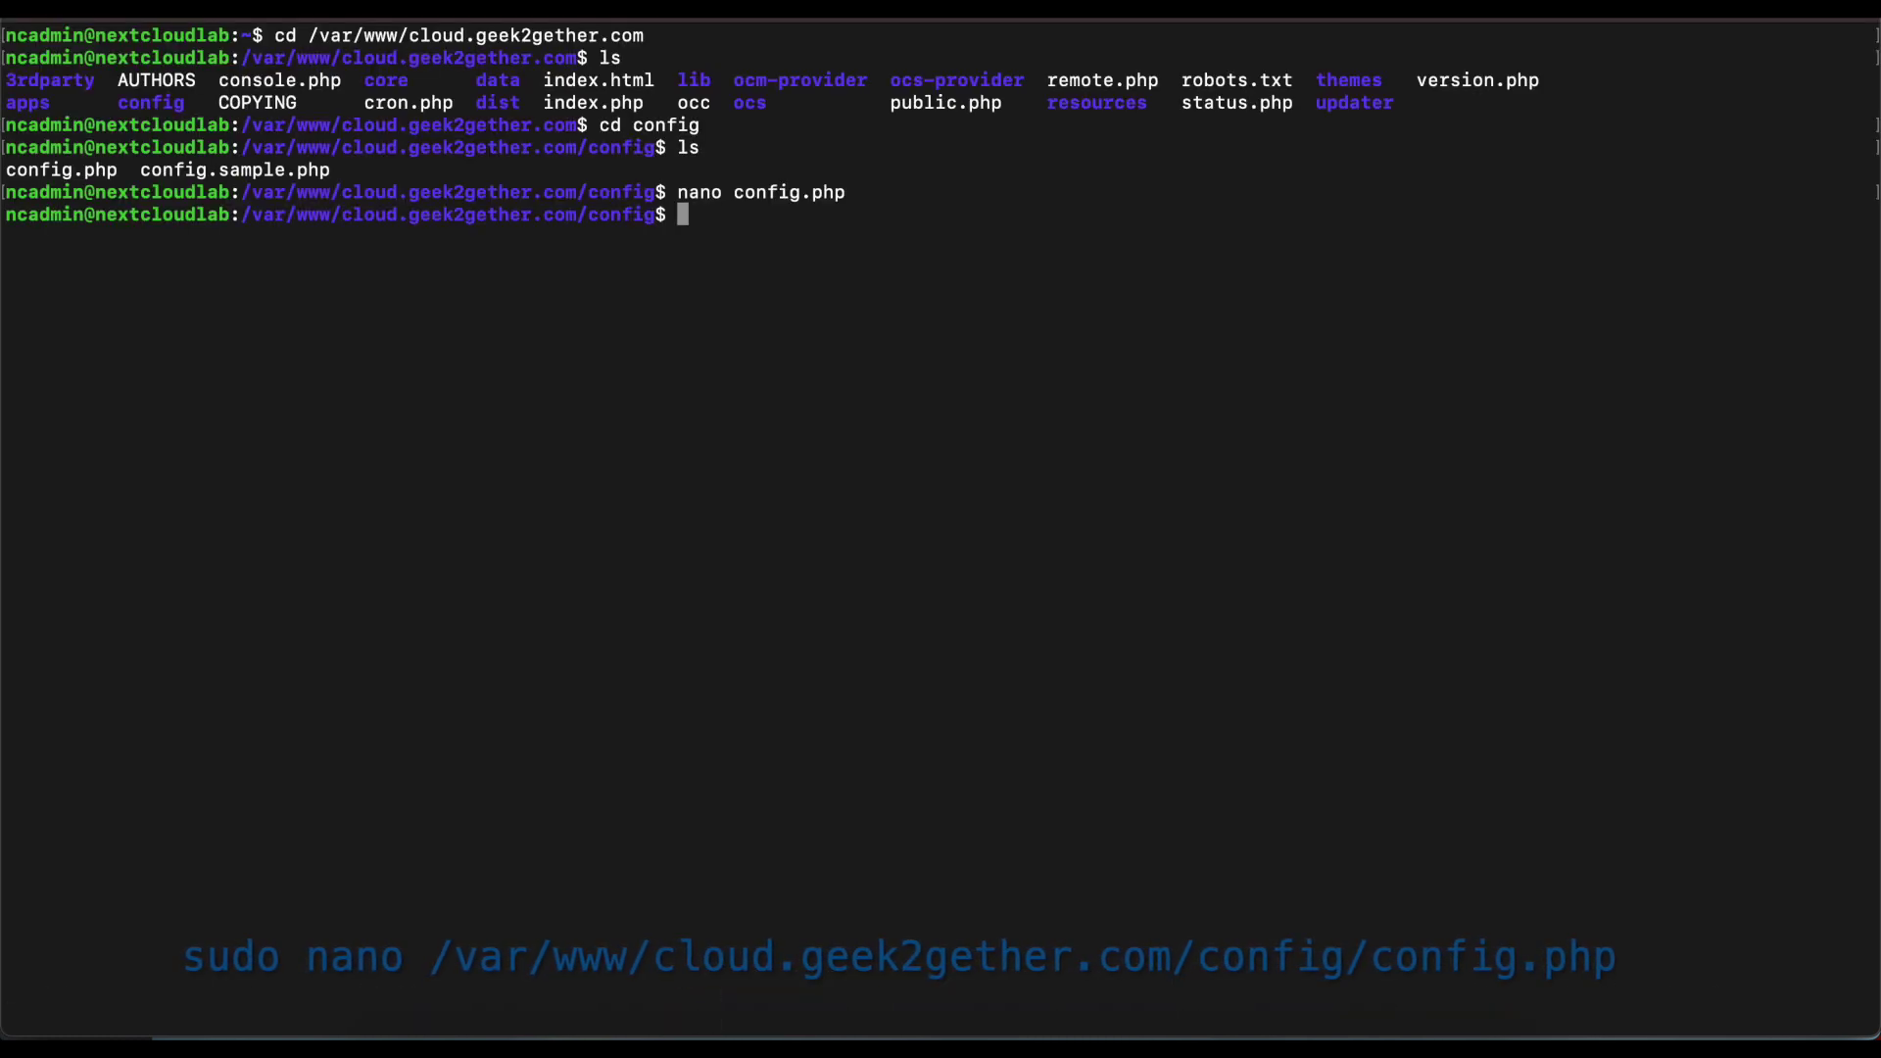
{"action": "type", "text": "sudo "}
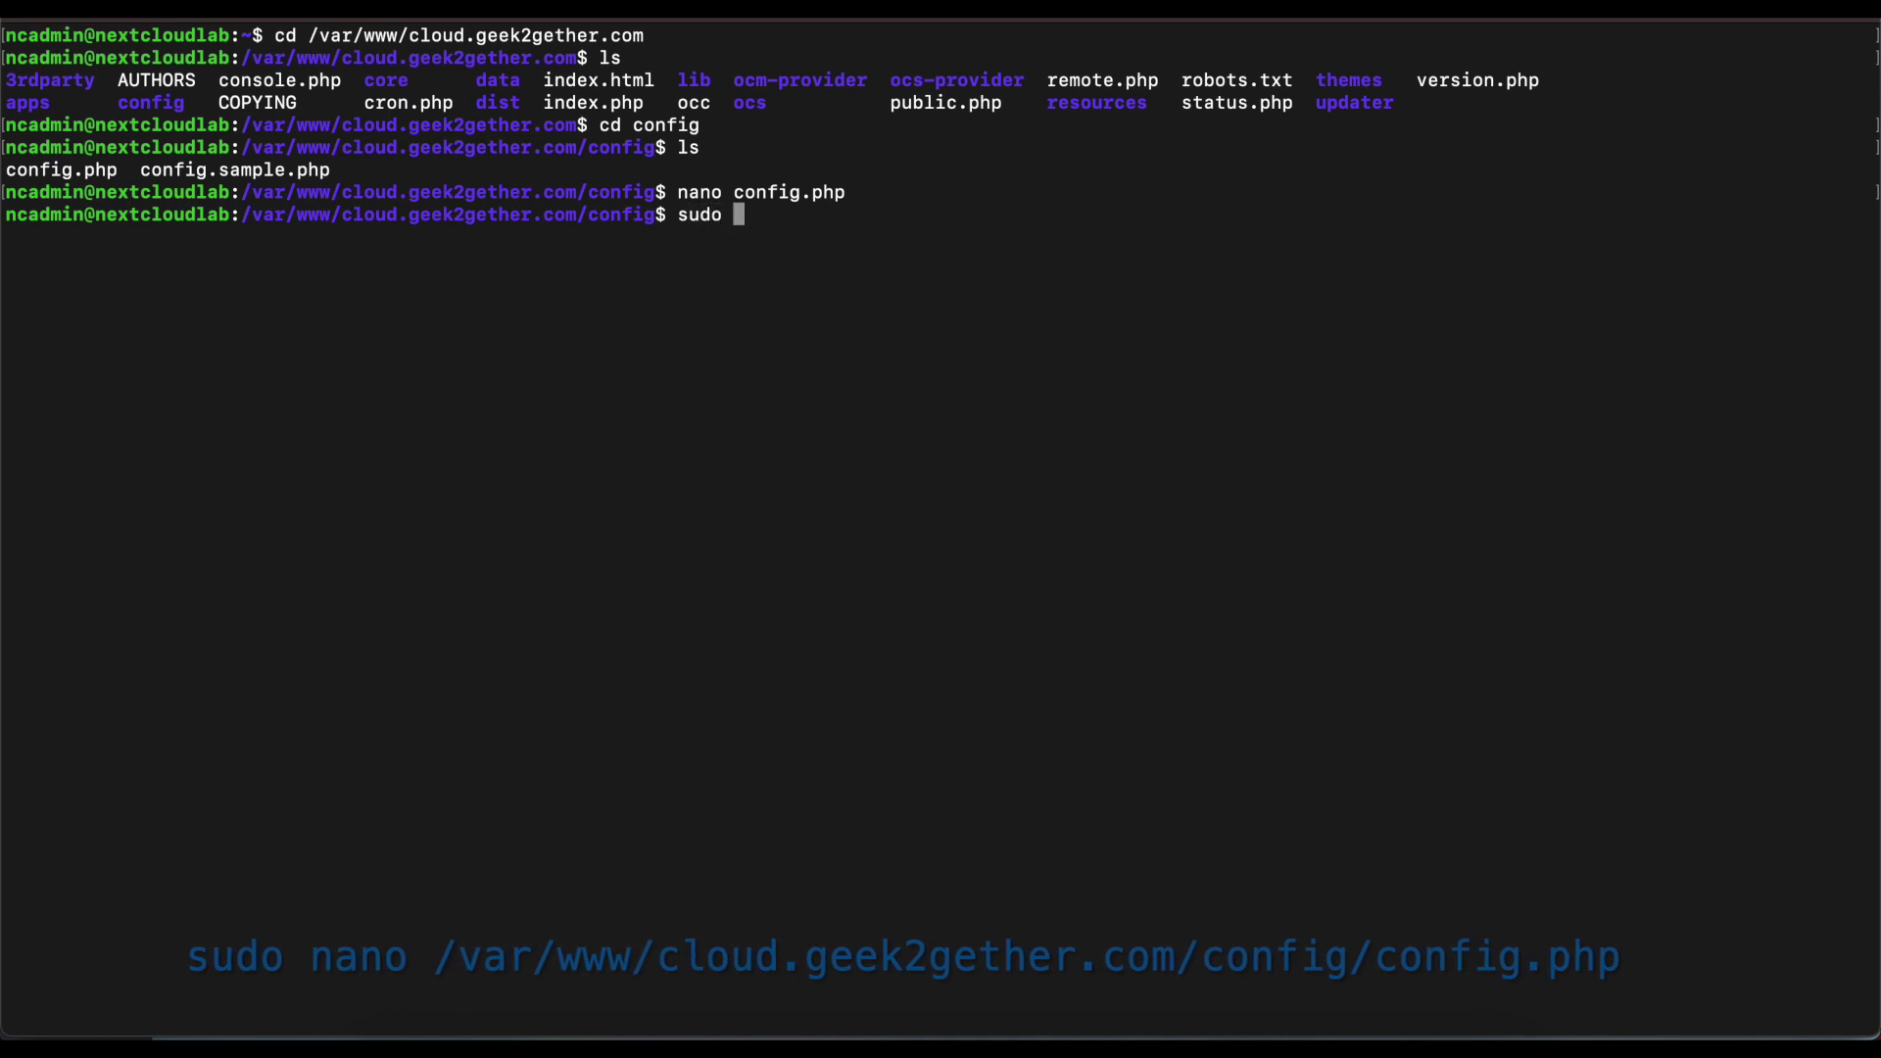
{"action": "type", "text": "co"}
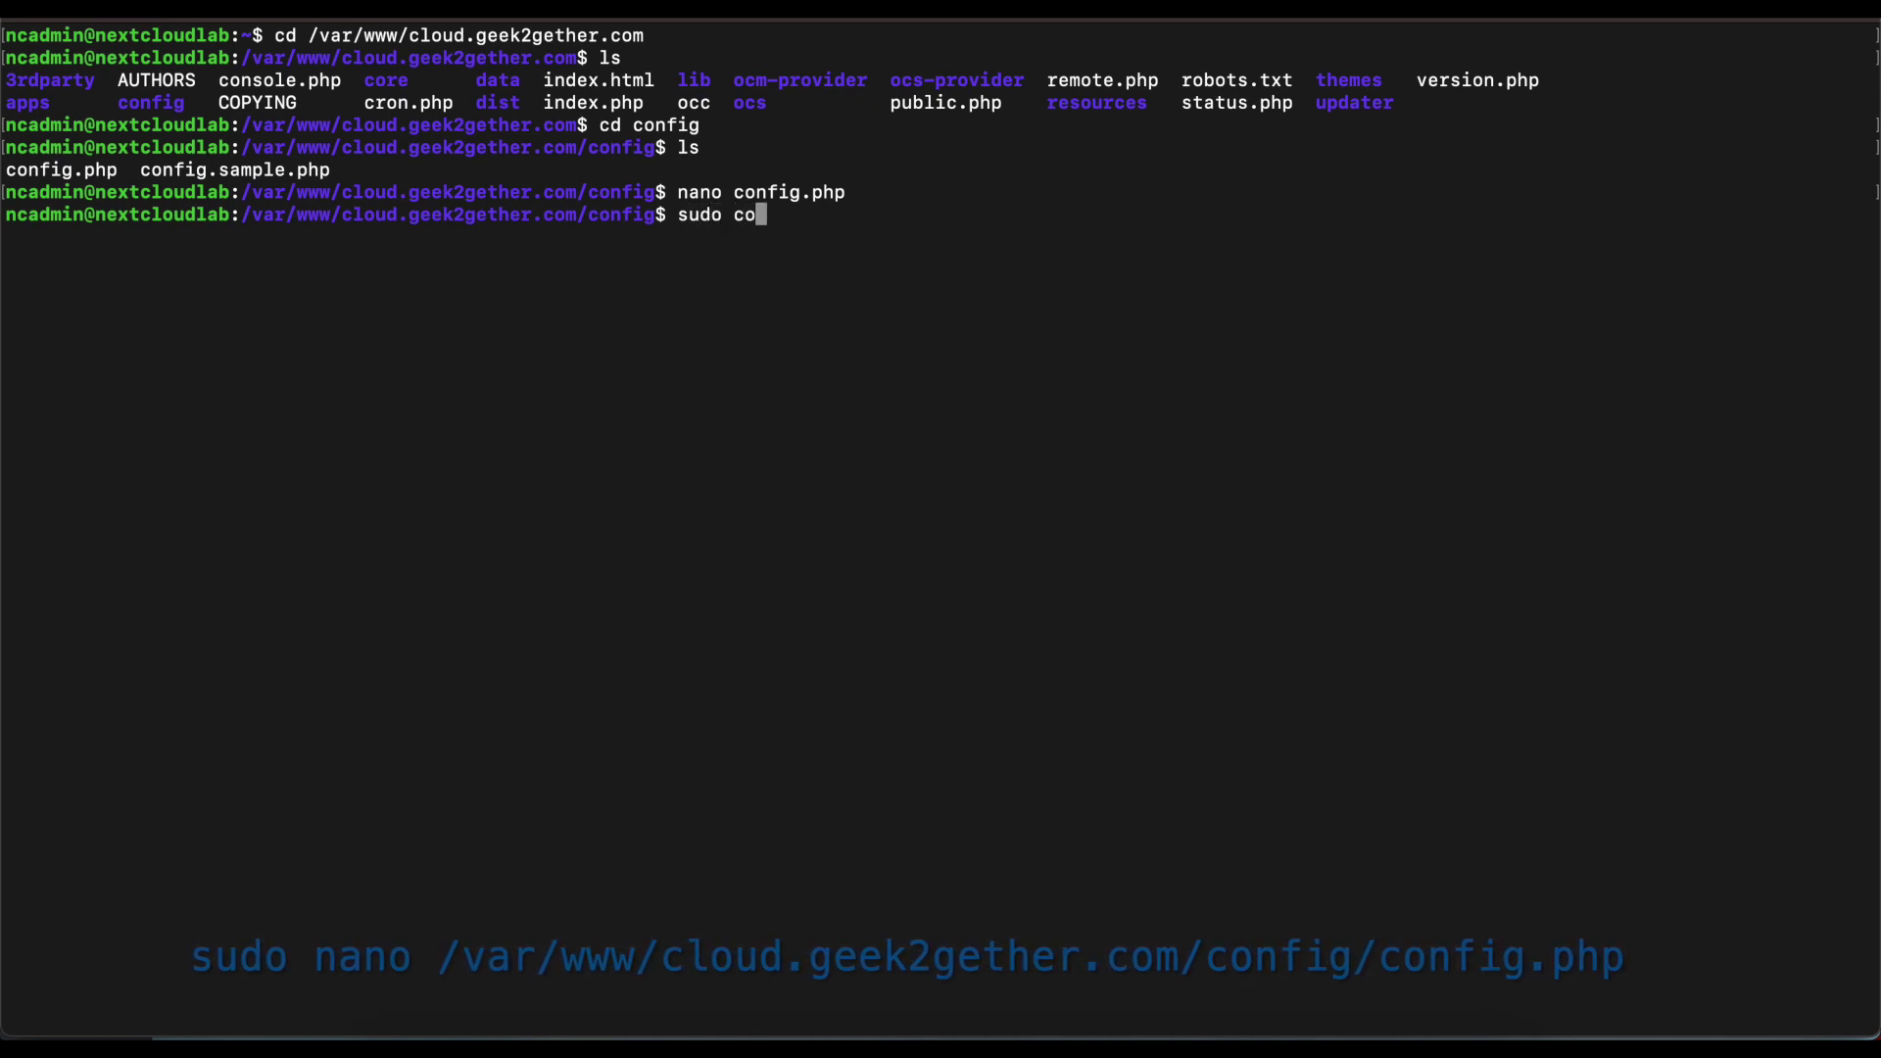
{"action": "type", "text": "nfig.php"}
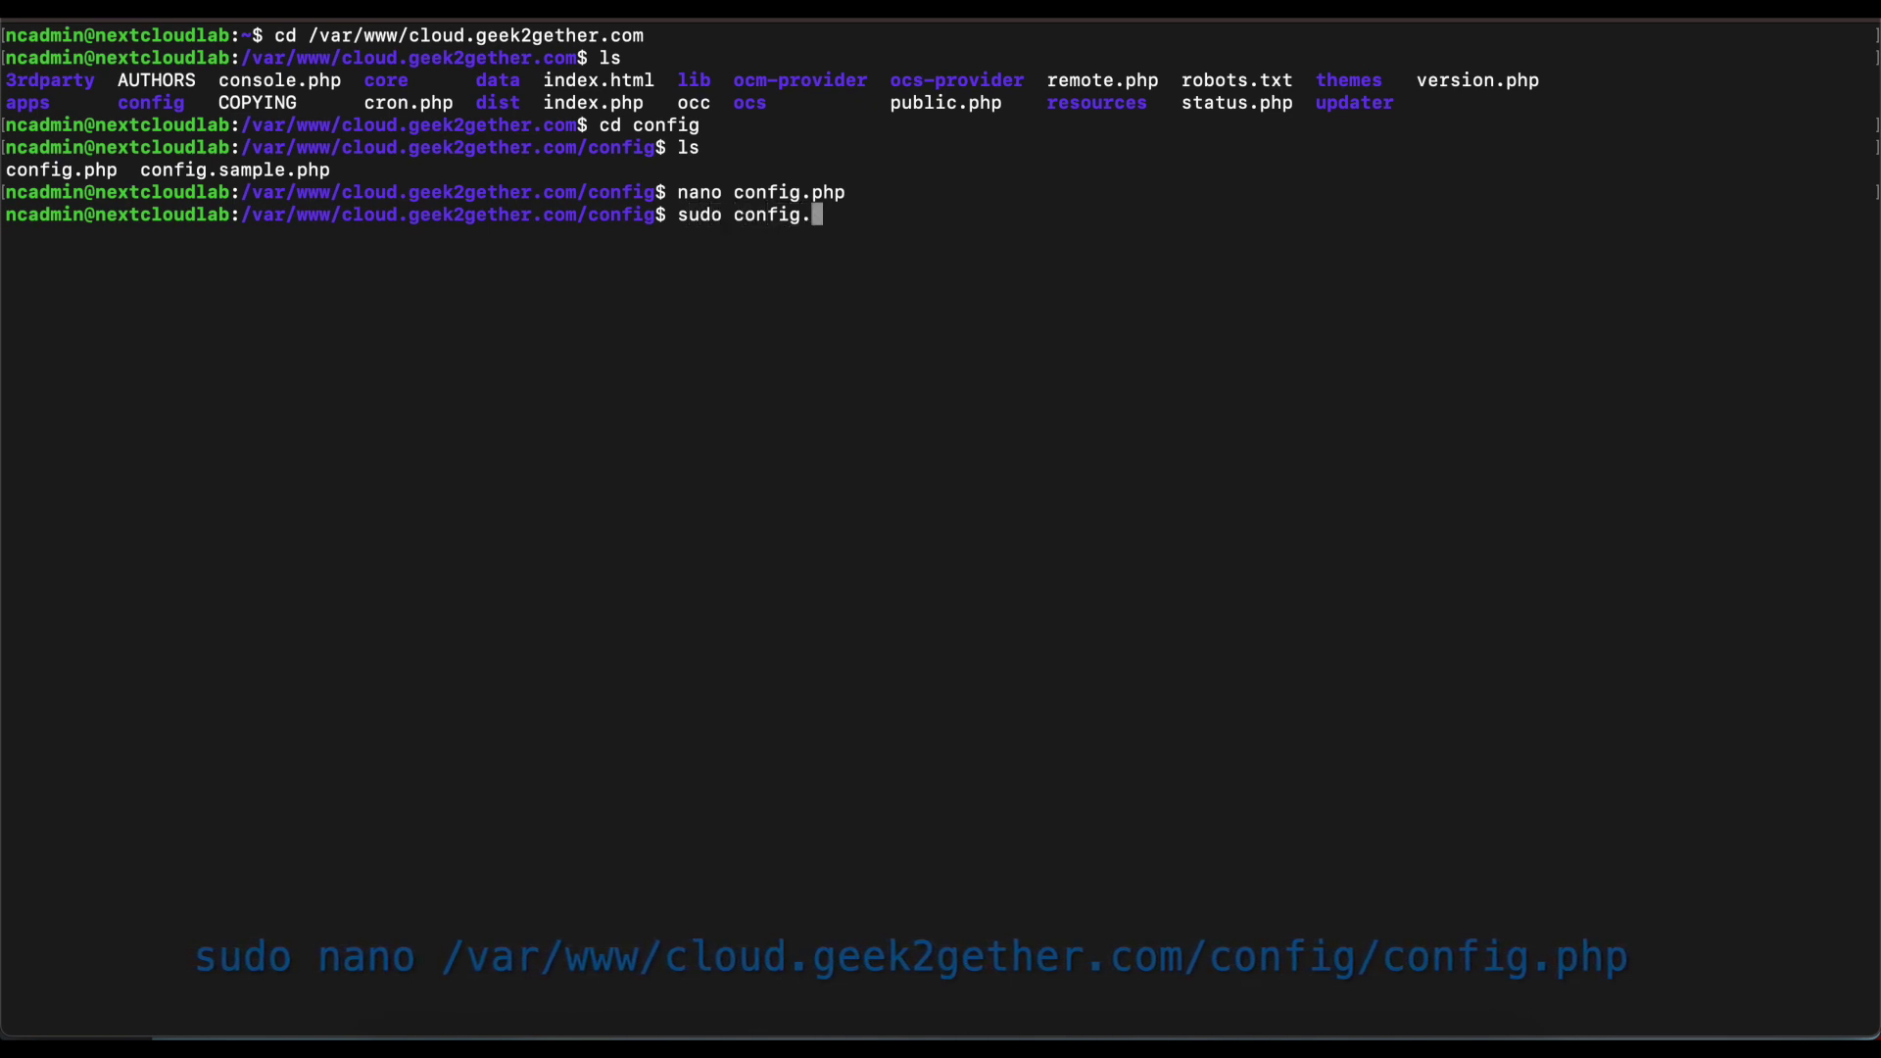
{"action": "key", "text": "Return"}
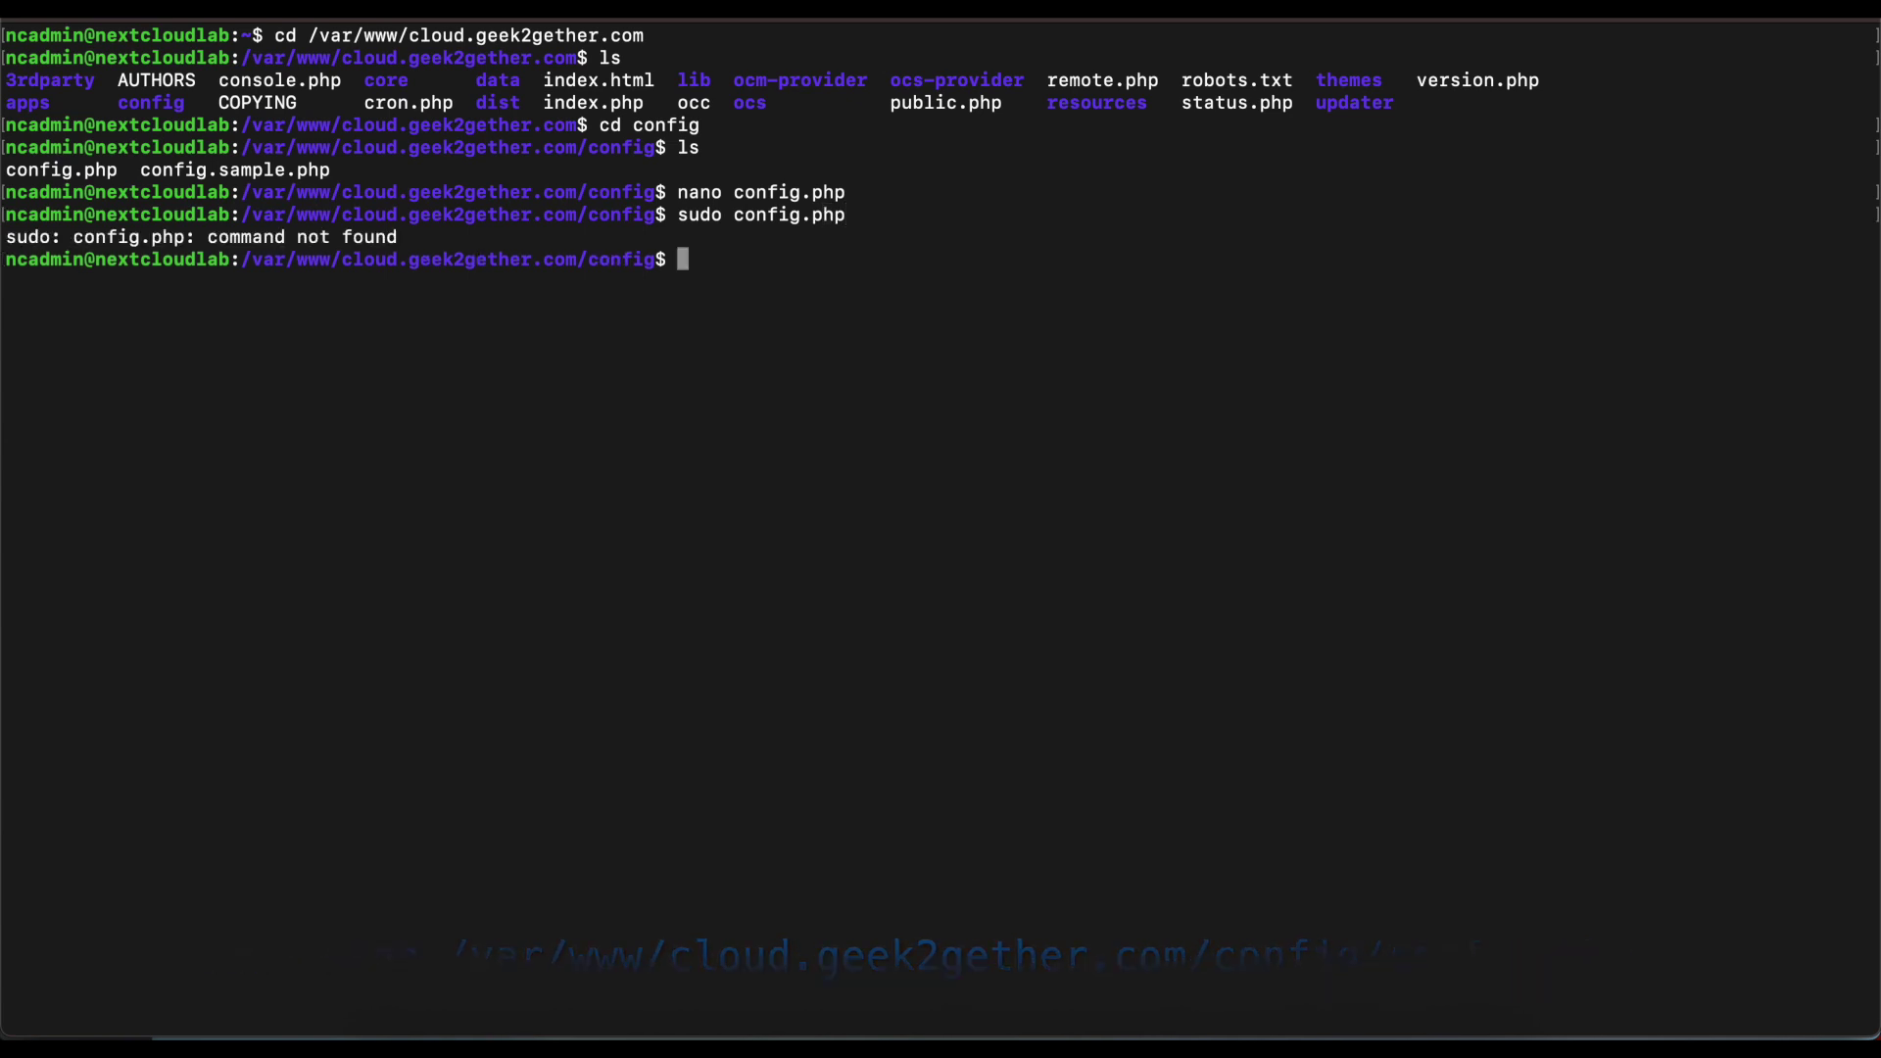
{"action": "key", "text": "Up"}
{"action": "key", "text": "Left"}
{"action": "key", "text": "Left"}
{"action": "key", "text": "Left"}
{"action": "key", "text": "Left"}
{"action": "key", "text": "Left"}
{"action": "key", "text": "Left"}
{"action": "key", "text": "Left"}
{"action": "key", "text": "Left"}
{"action": "key", "text": "Left"}
{"action": "key", "text": "Left"}
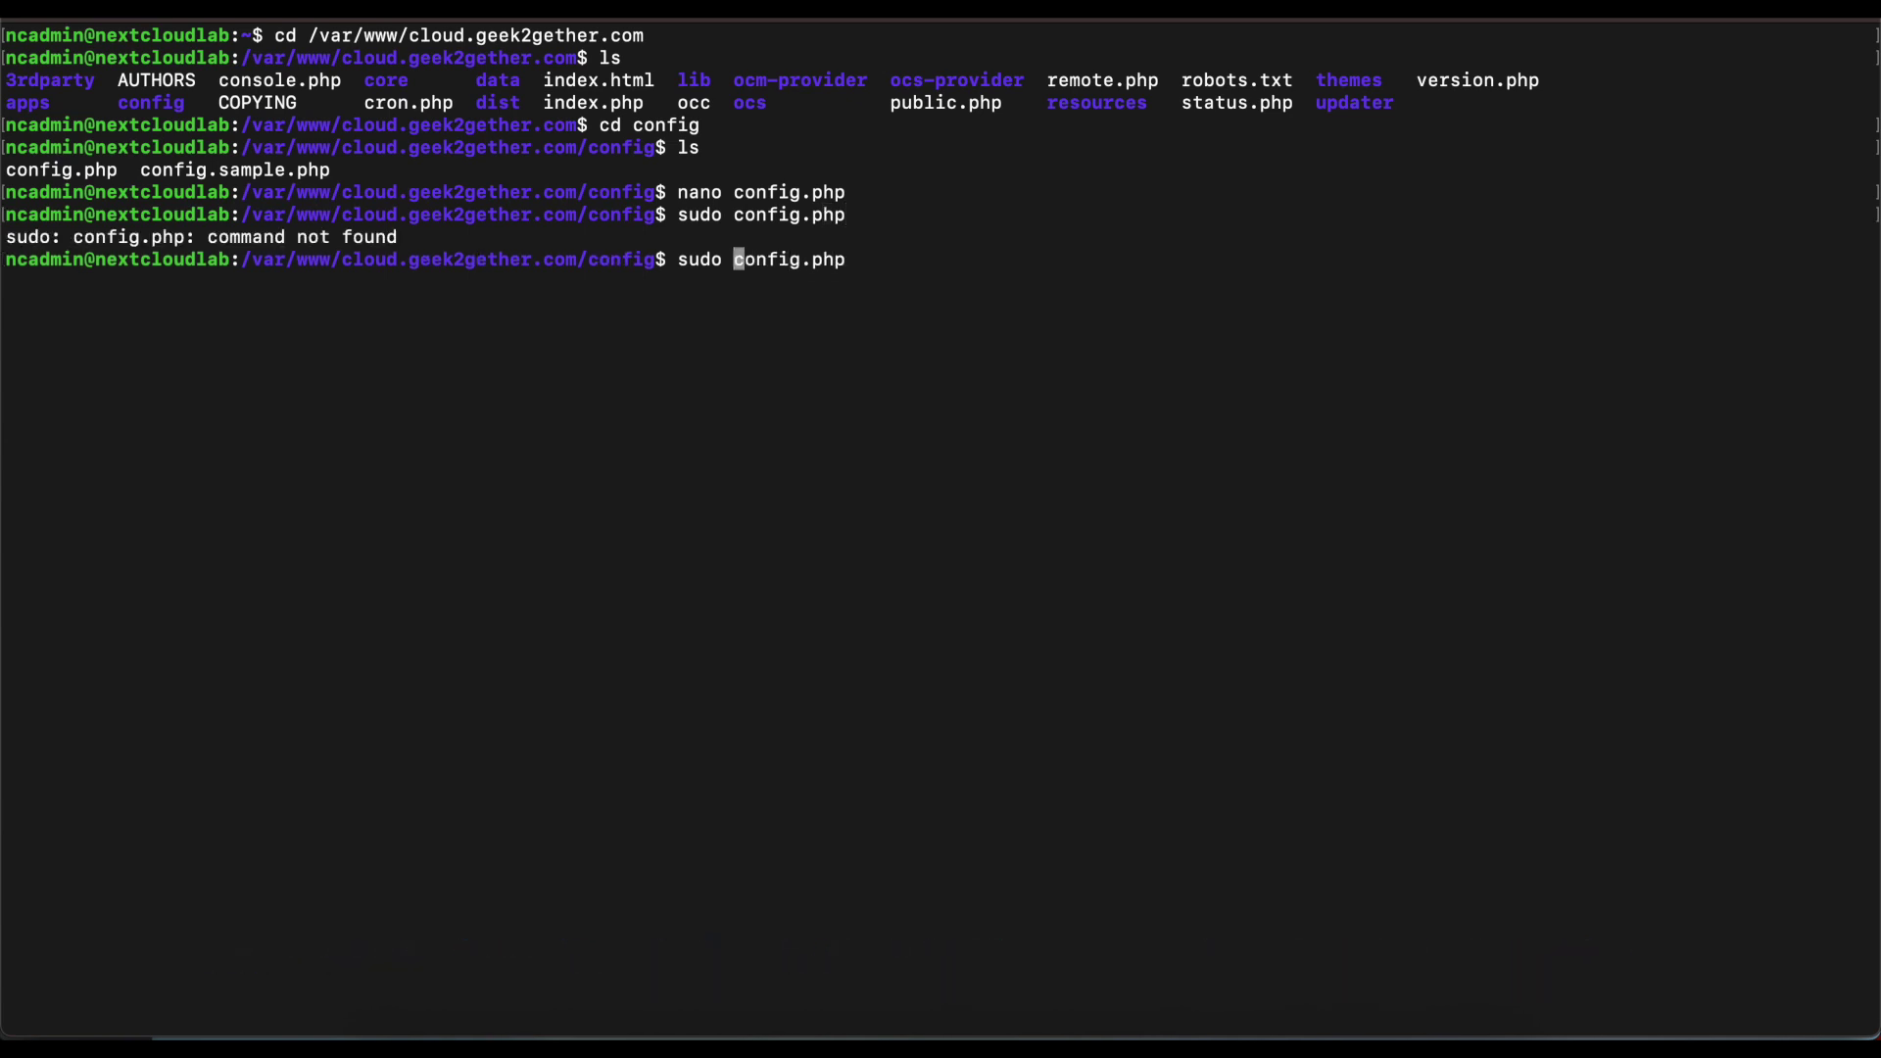
- Open config.php with sudo nano and paste 'htaccess.RewriteBase' => '/' above the closing bracket
{"action": "type", "text": "nano"}
{"action": "key", "text": "Return"}
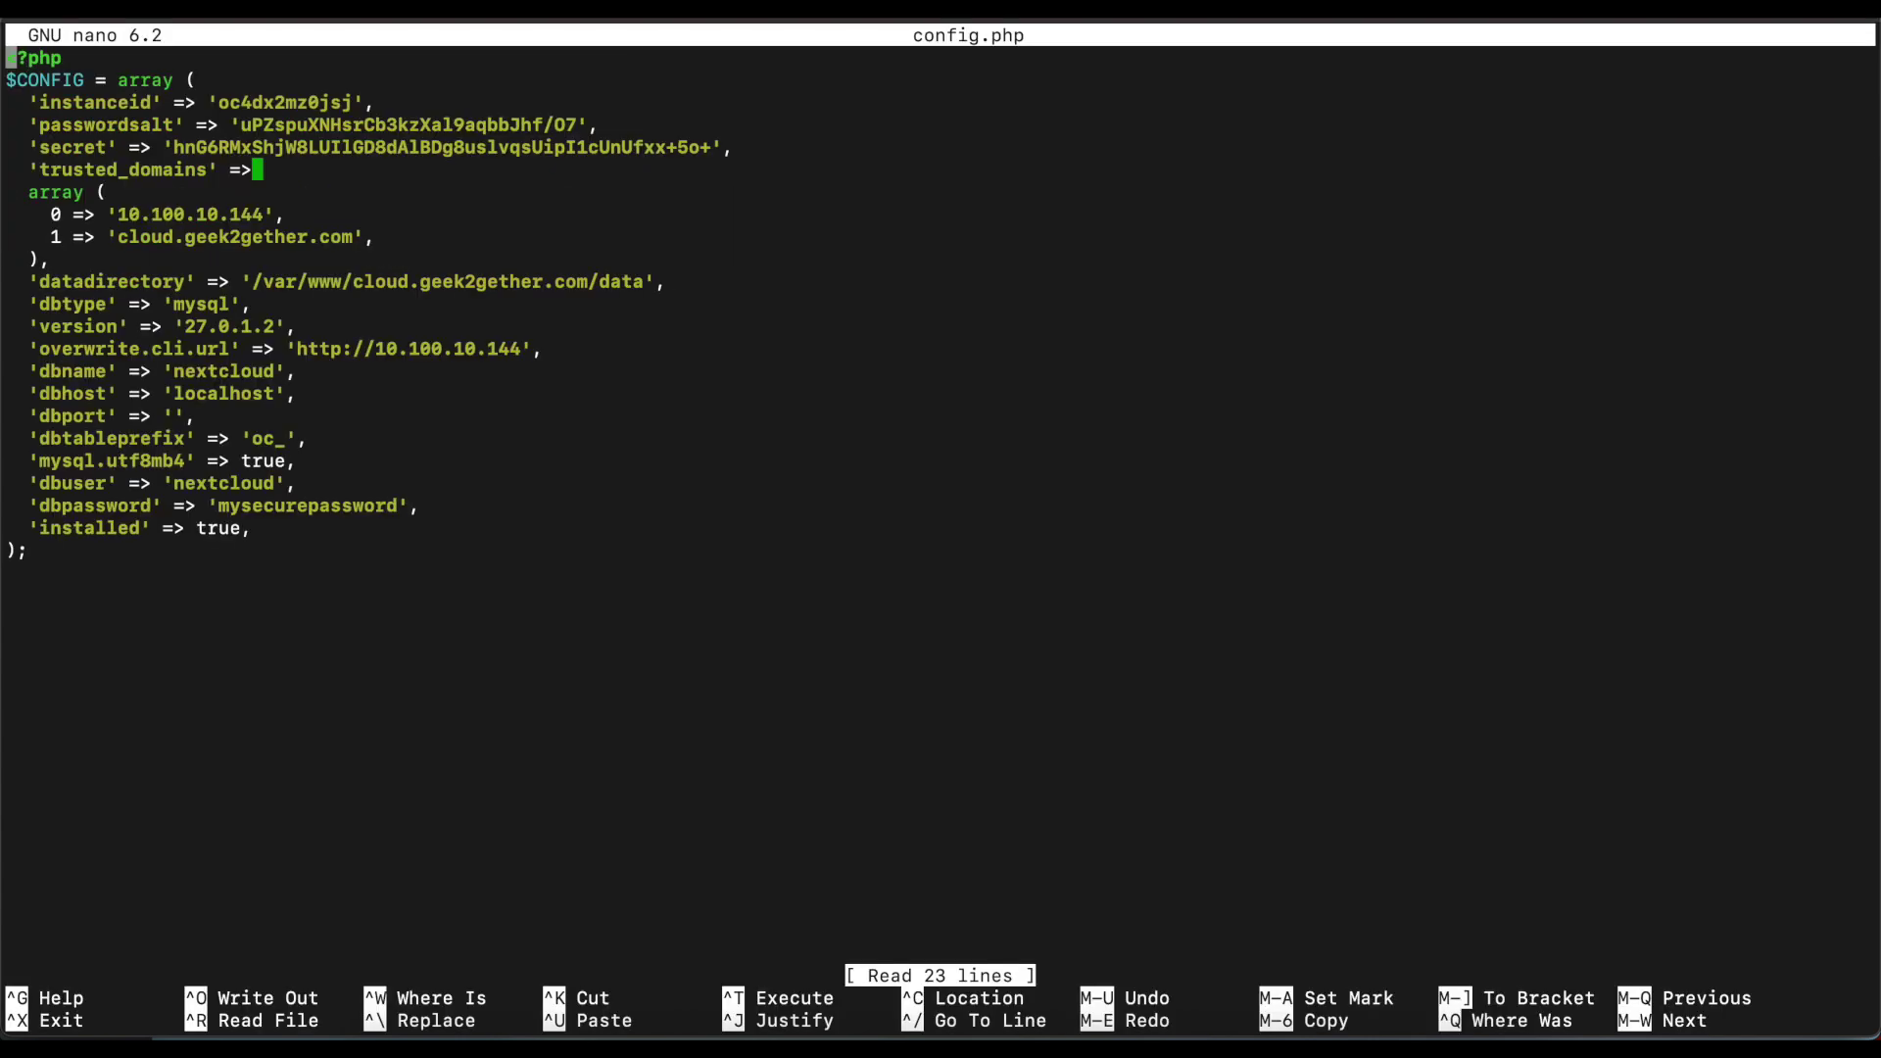
{"action": "scroll", "coordinate": [69, 62], "scroll_direction": "down", "scroll_amount": 8}
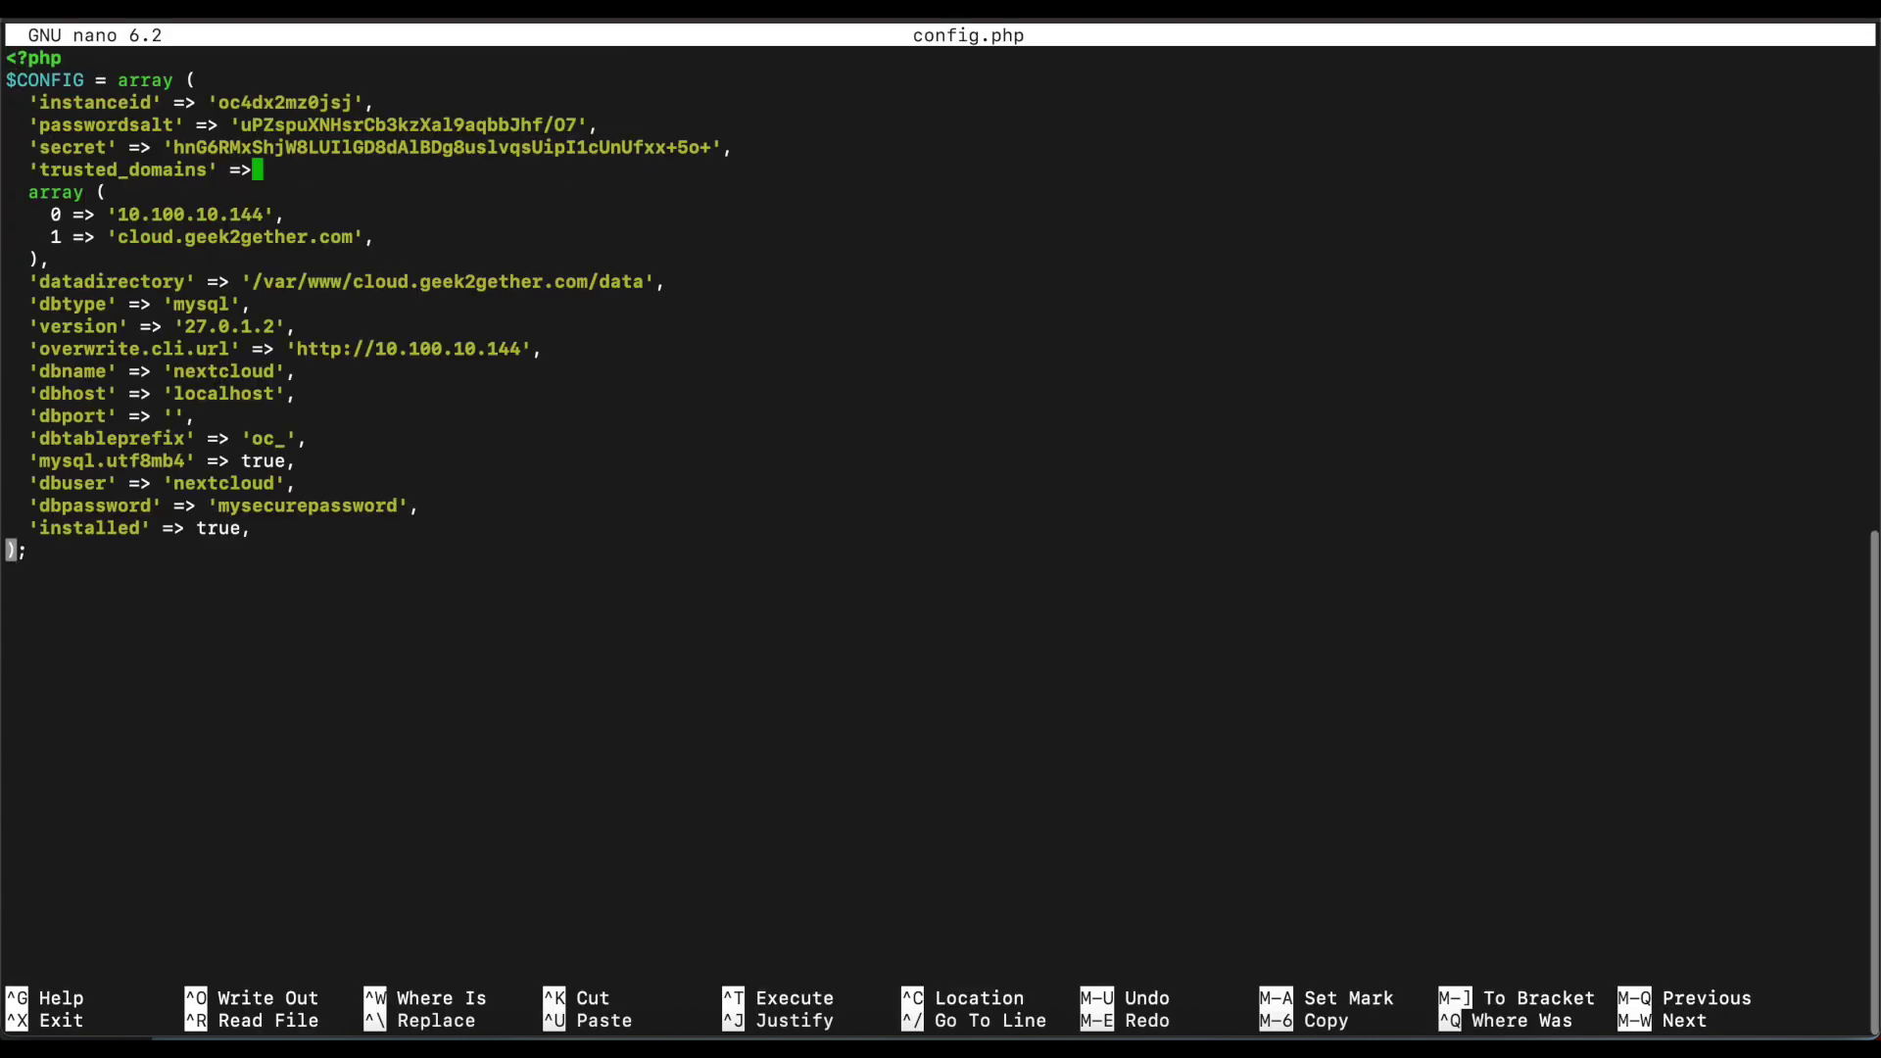
{"action": "key", "text": "Return"}
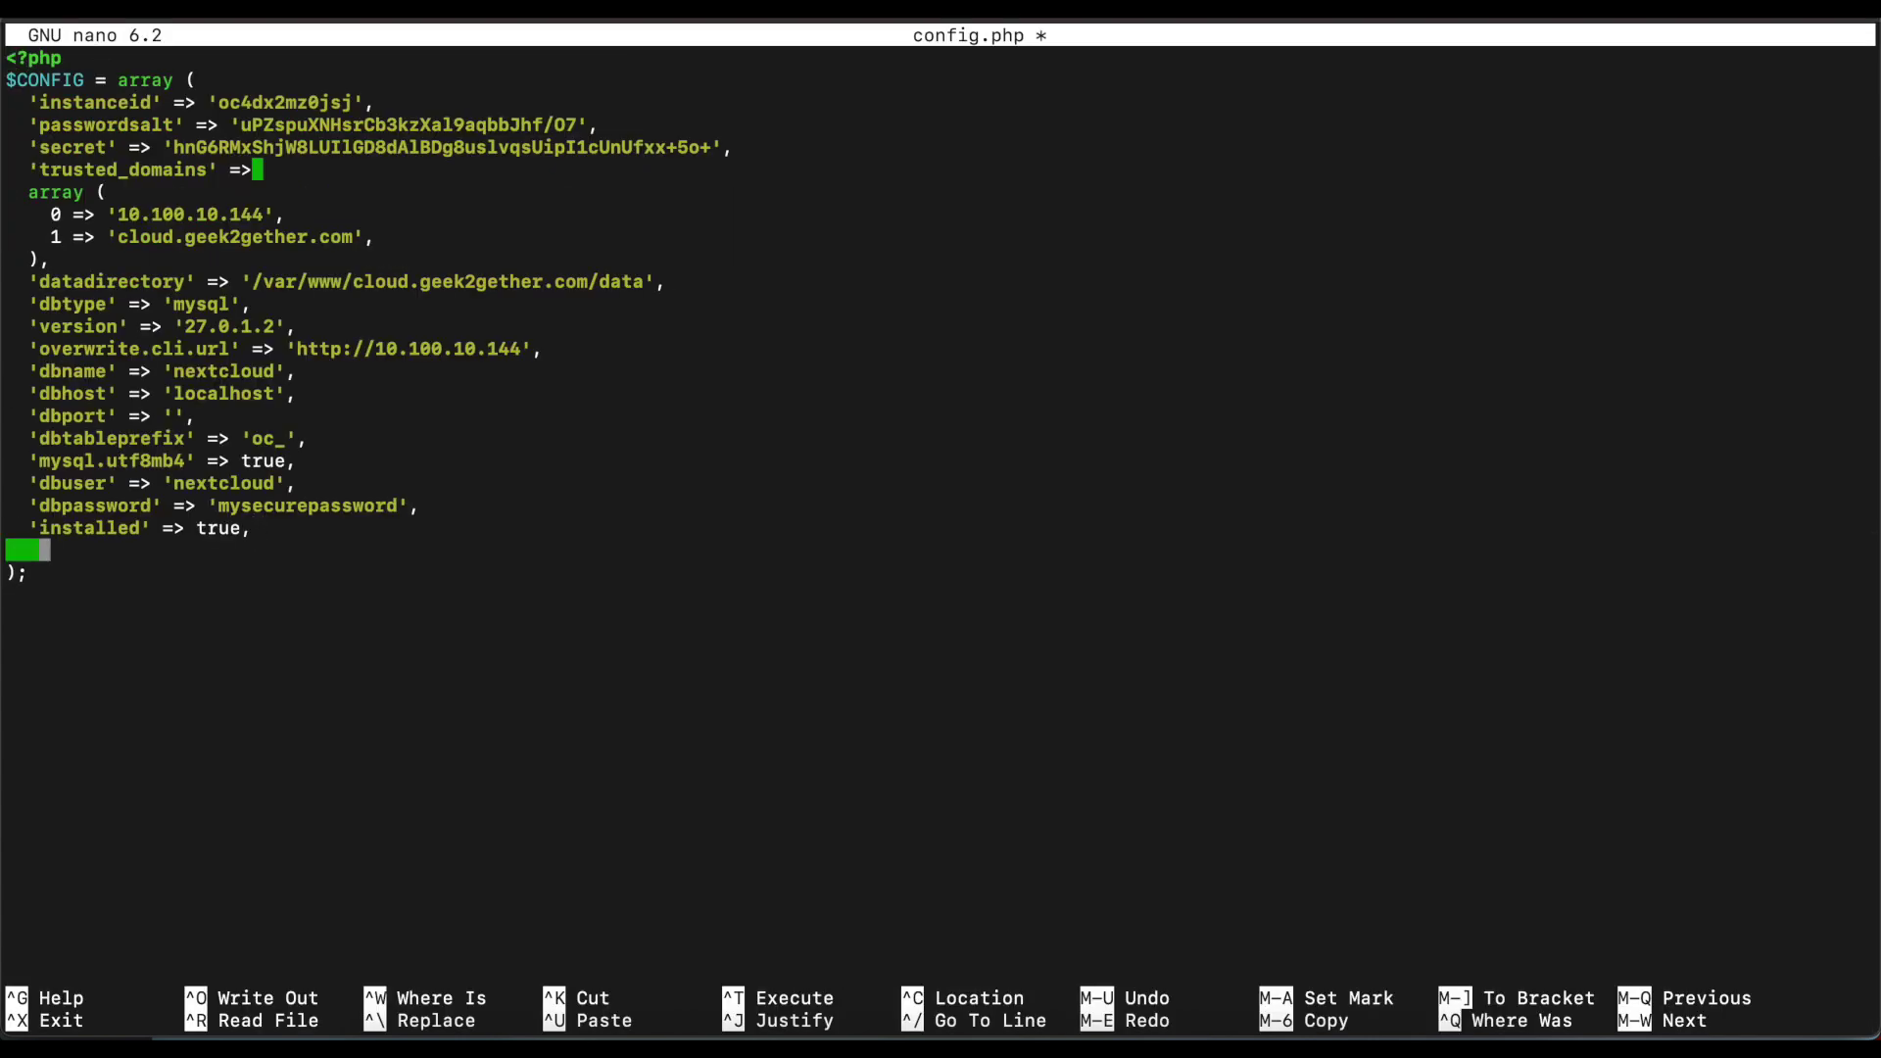
{"action": "key", "text": "BackSpace"}
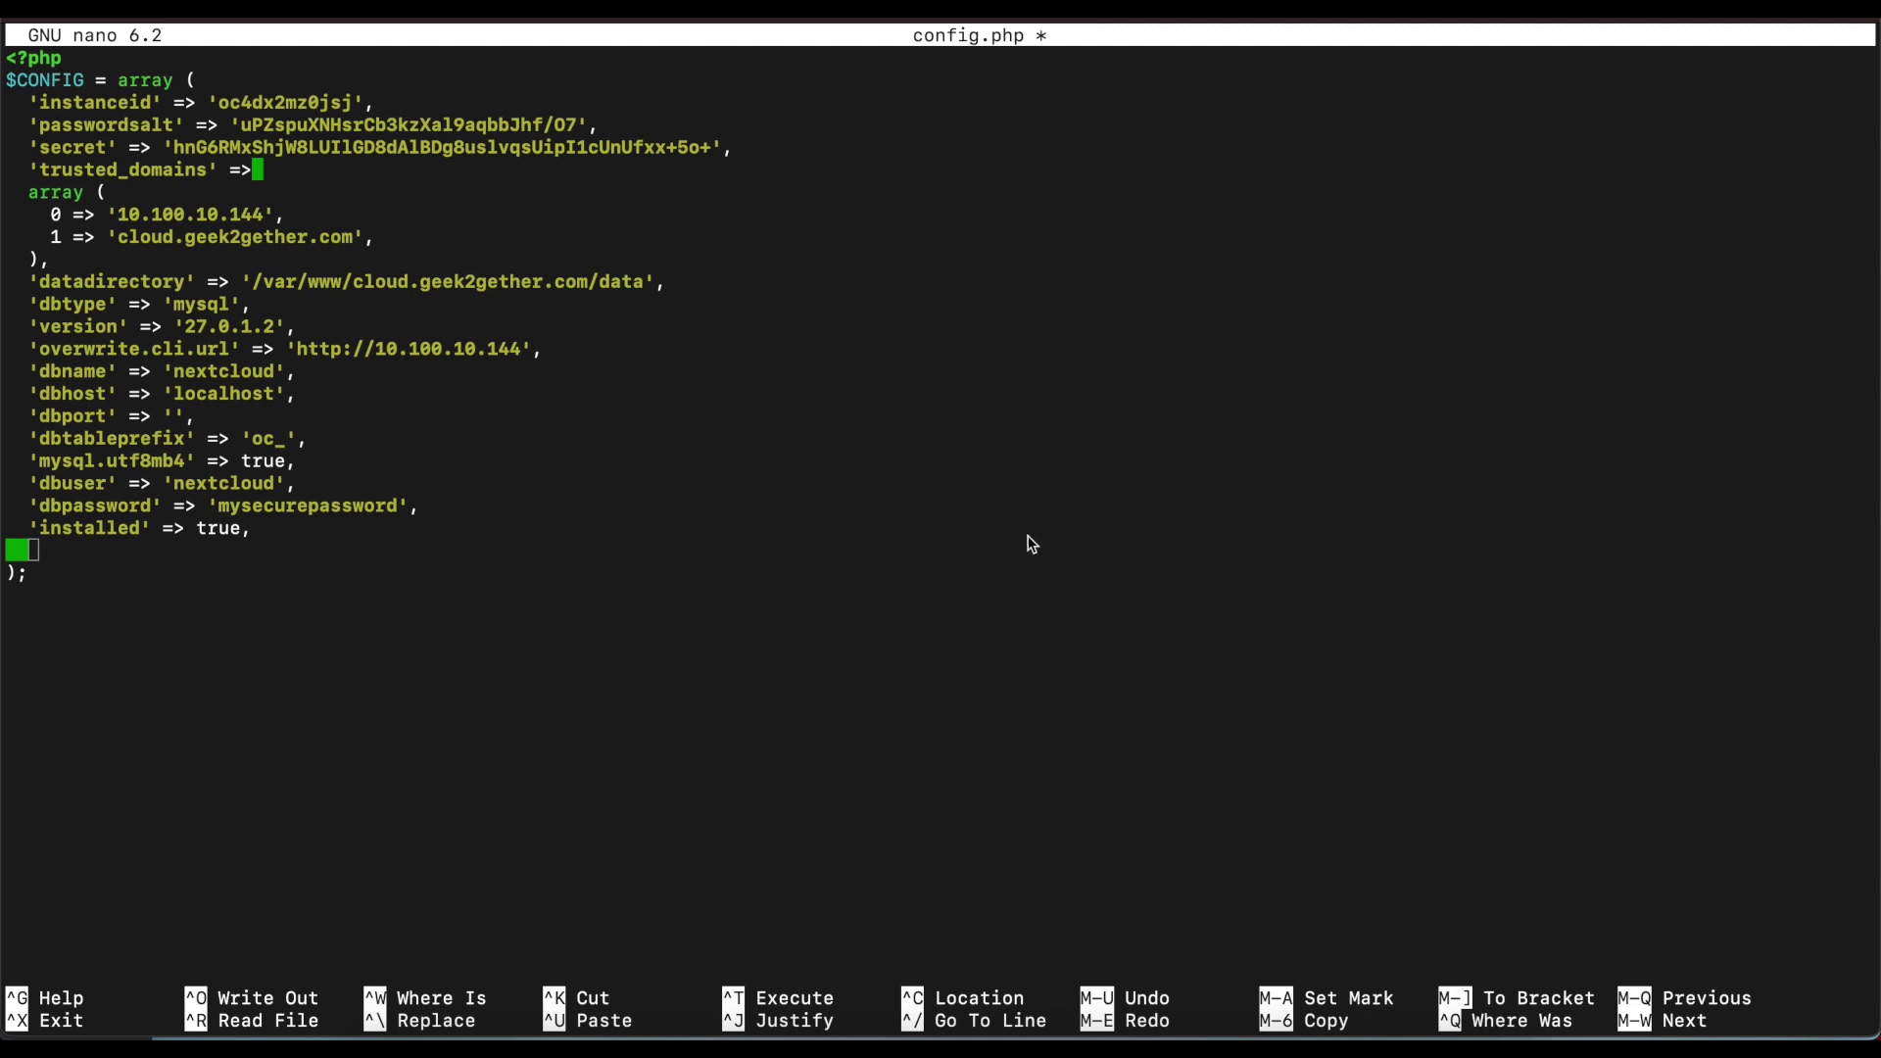
{"action": "type", "text": "'htaccess.RewriteBase' => '/'"}
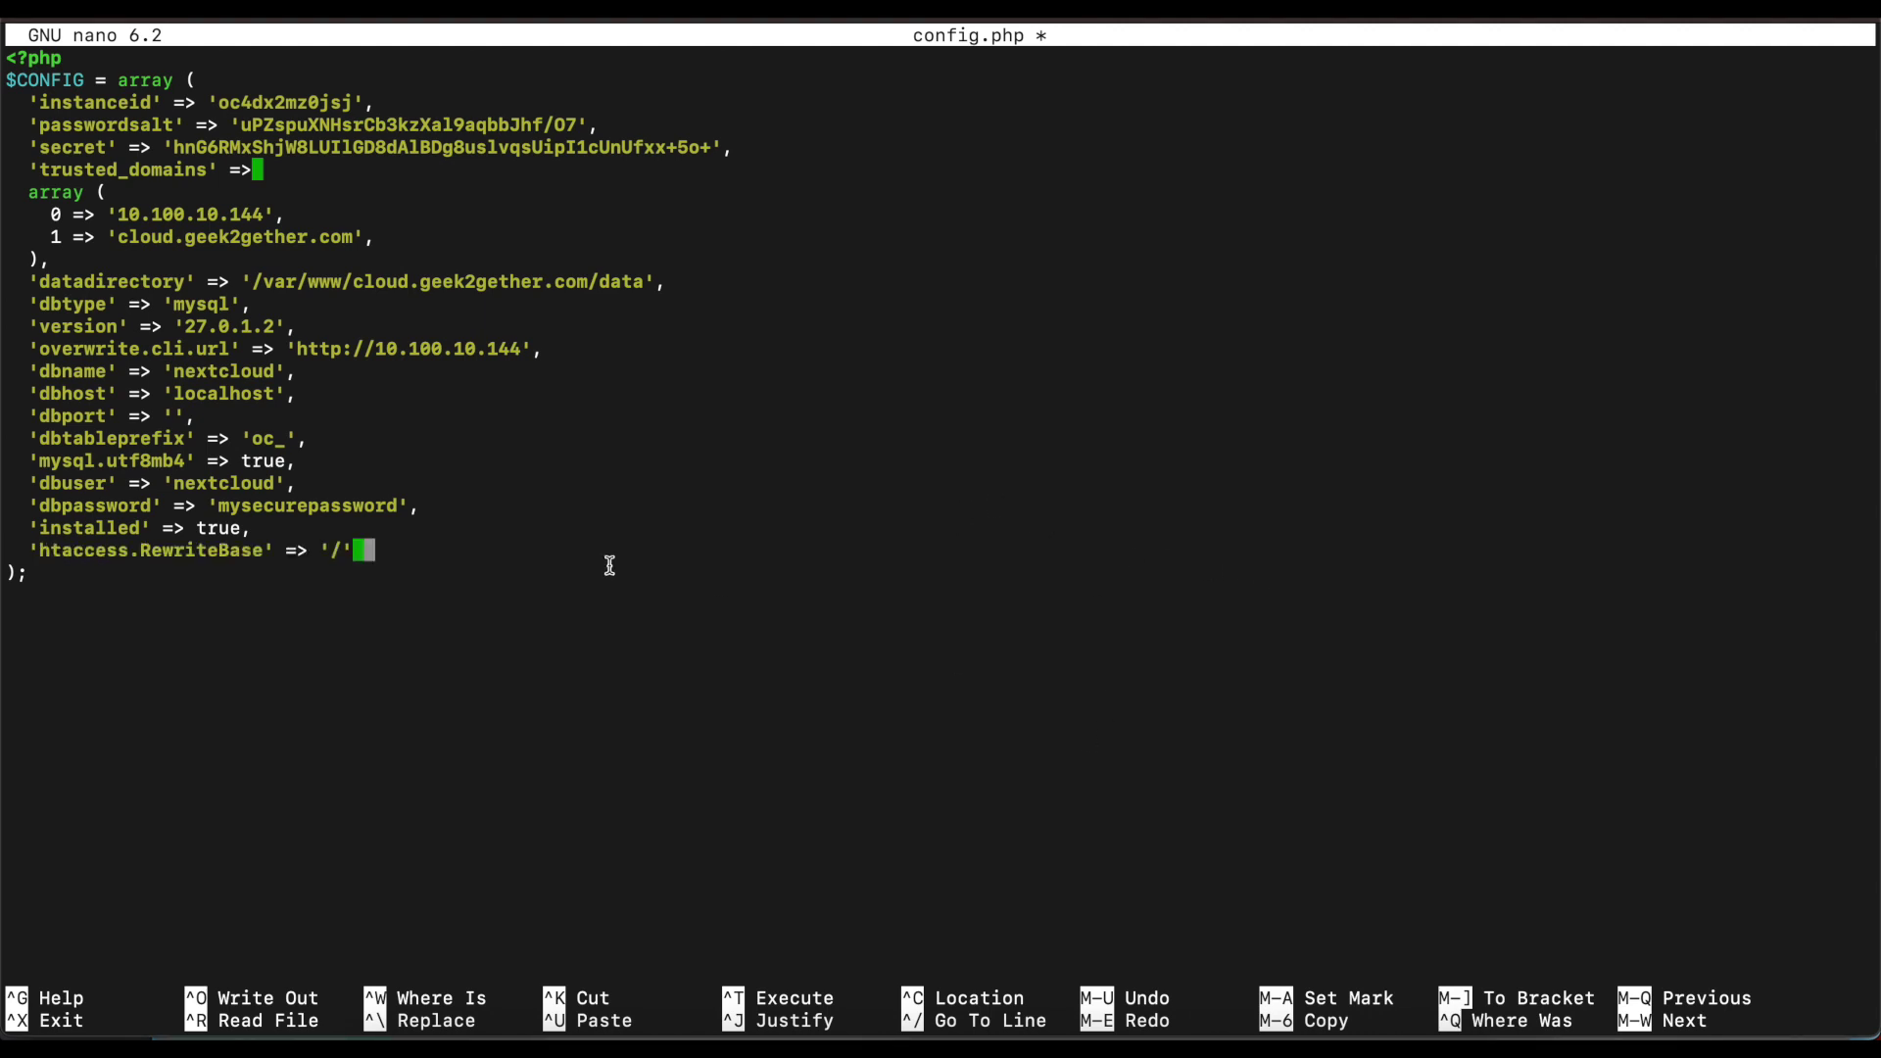
- Add the trailing comma to the new entry and save config.php
{"action": "left_click_drag", "start_coordinate": [25, 555], "coordinate": [357, 547]}
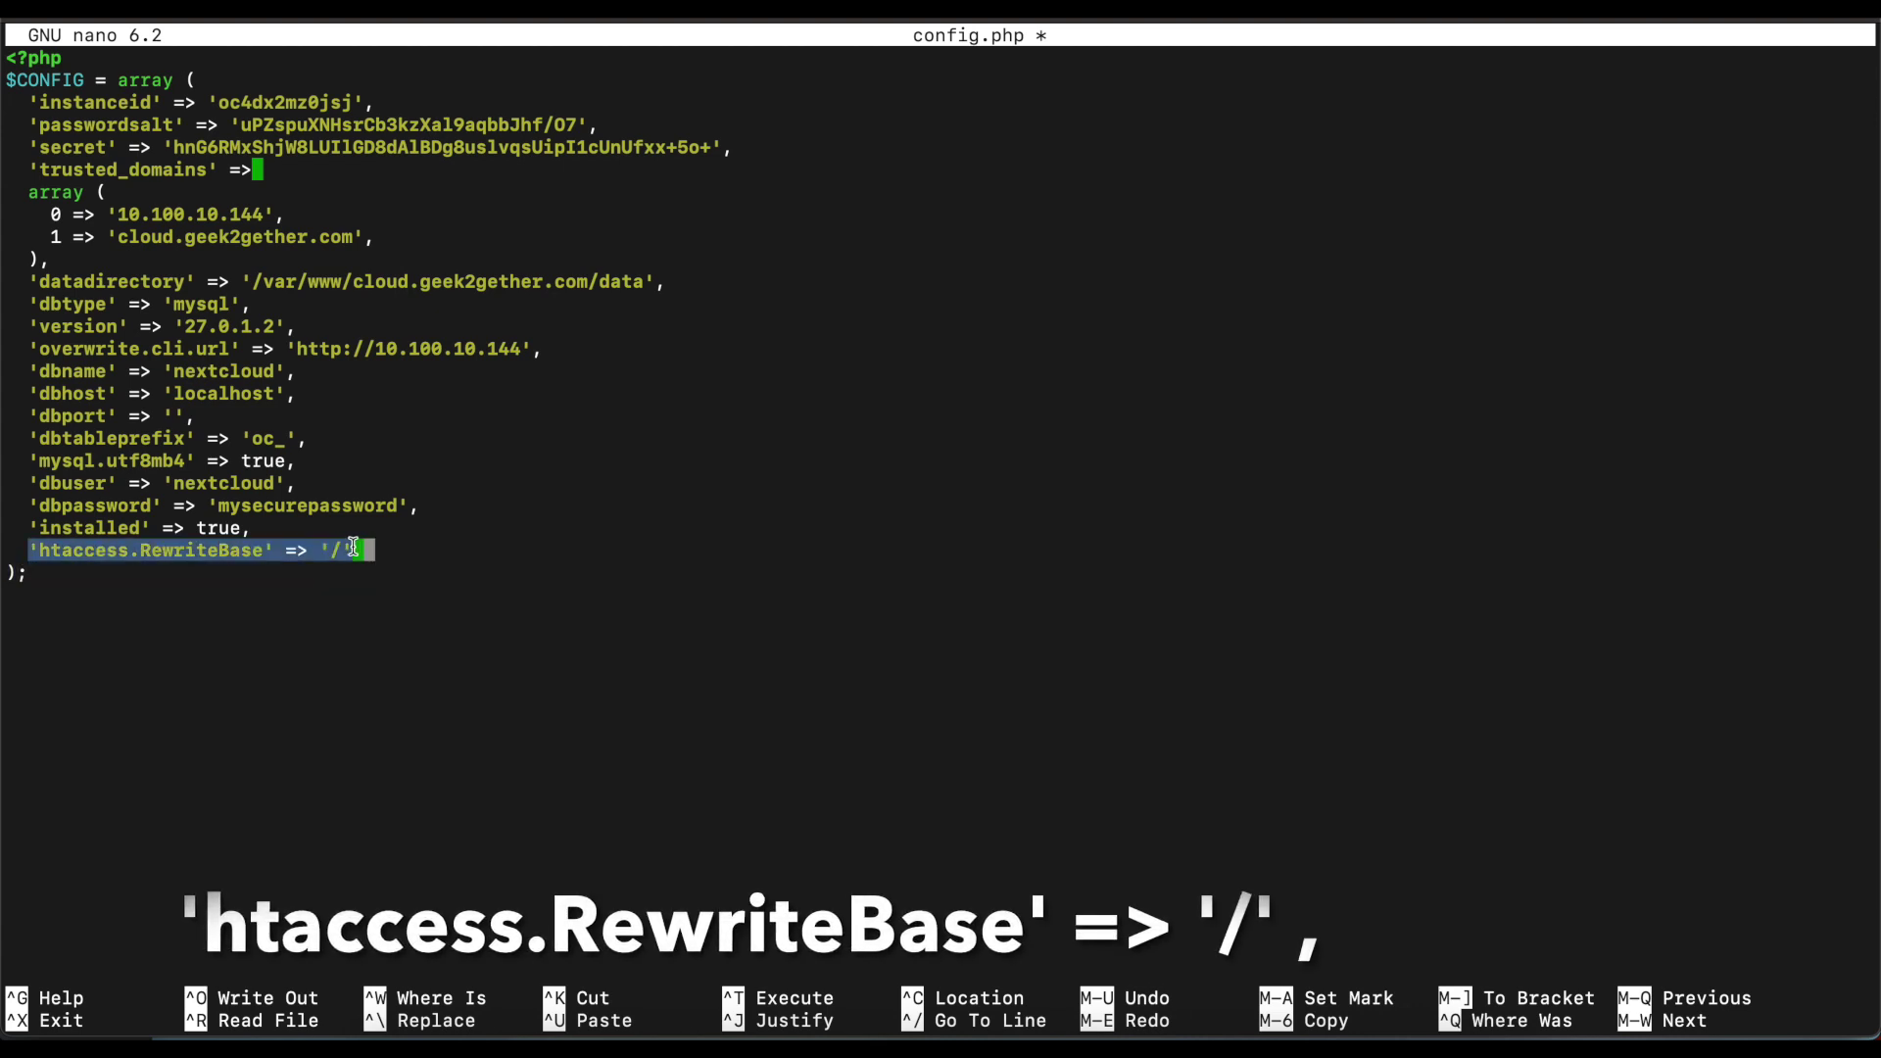
{"action": "left_click", "coordinate": [369, 630]}
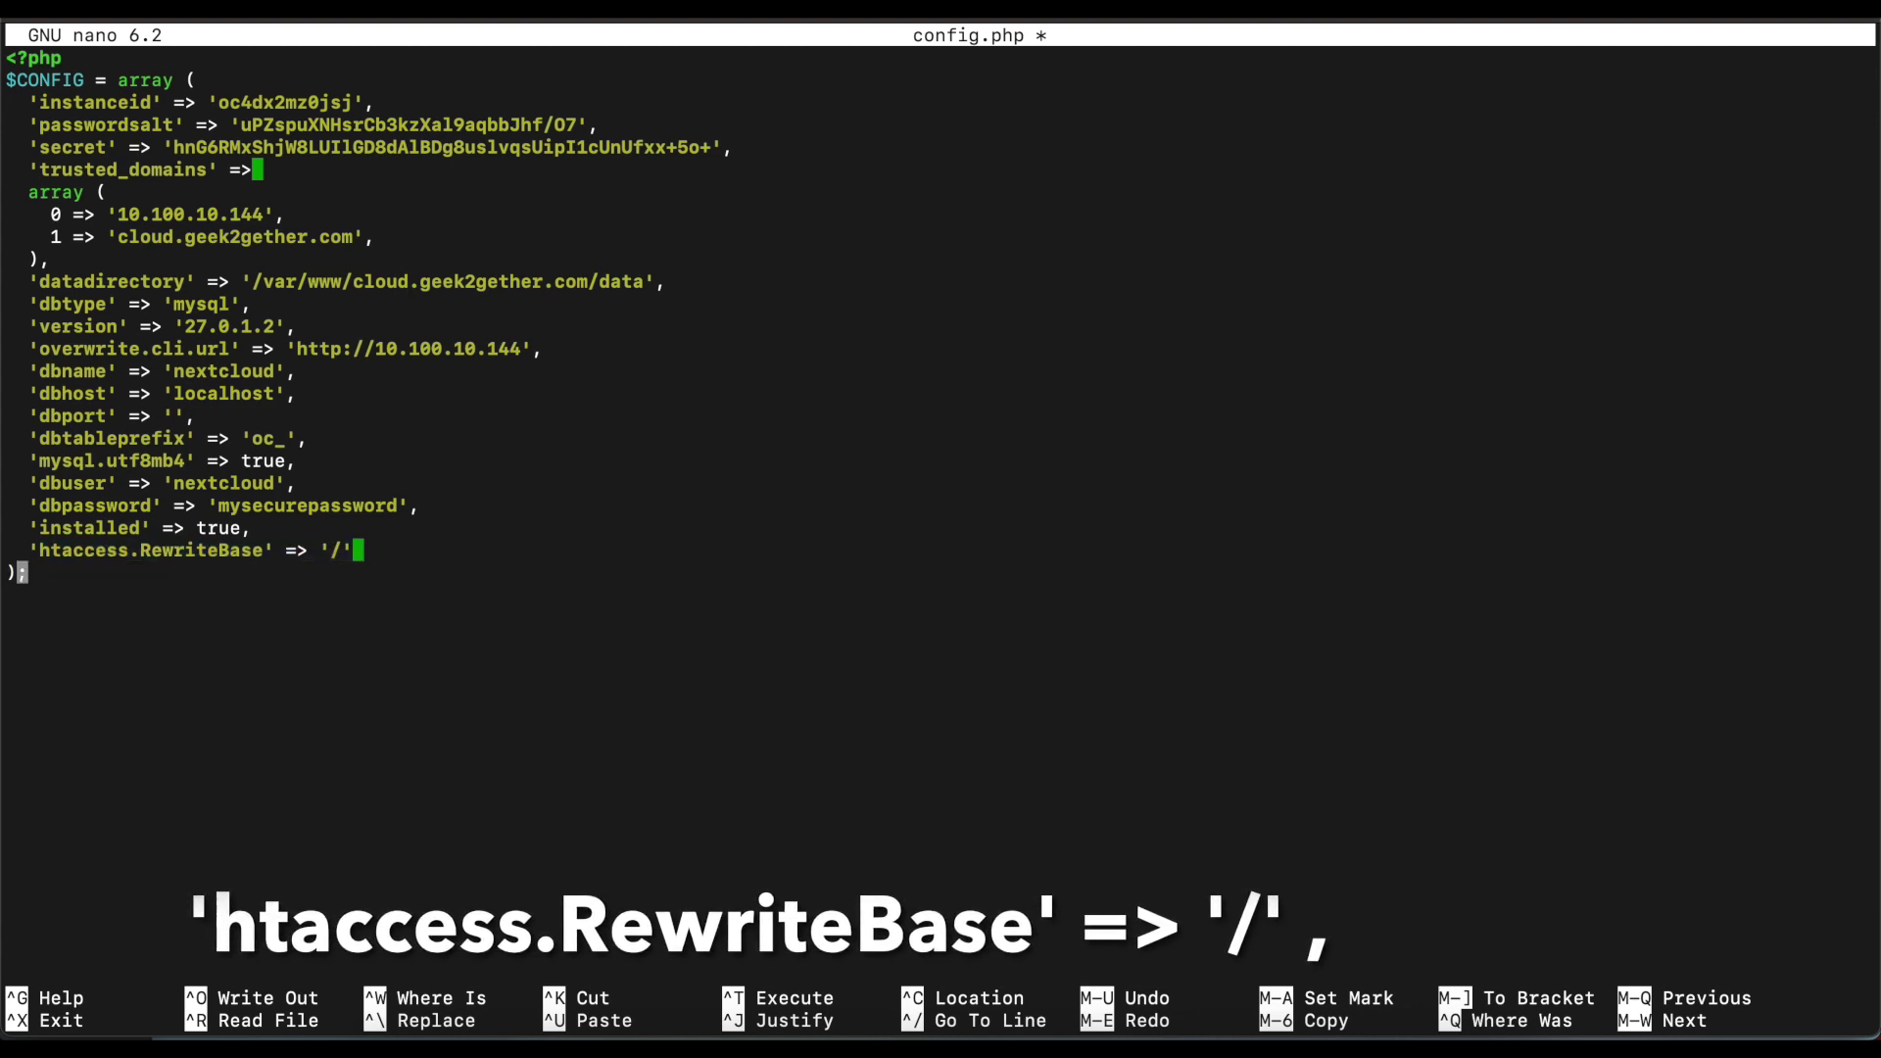
{"action": "left_click", "coordinate": [365, 549]}
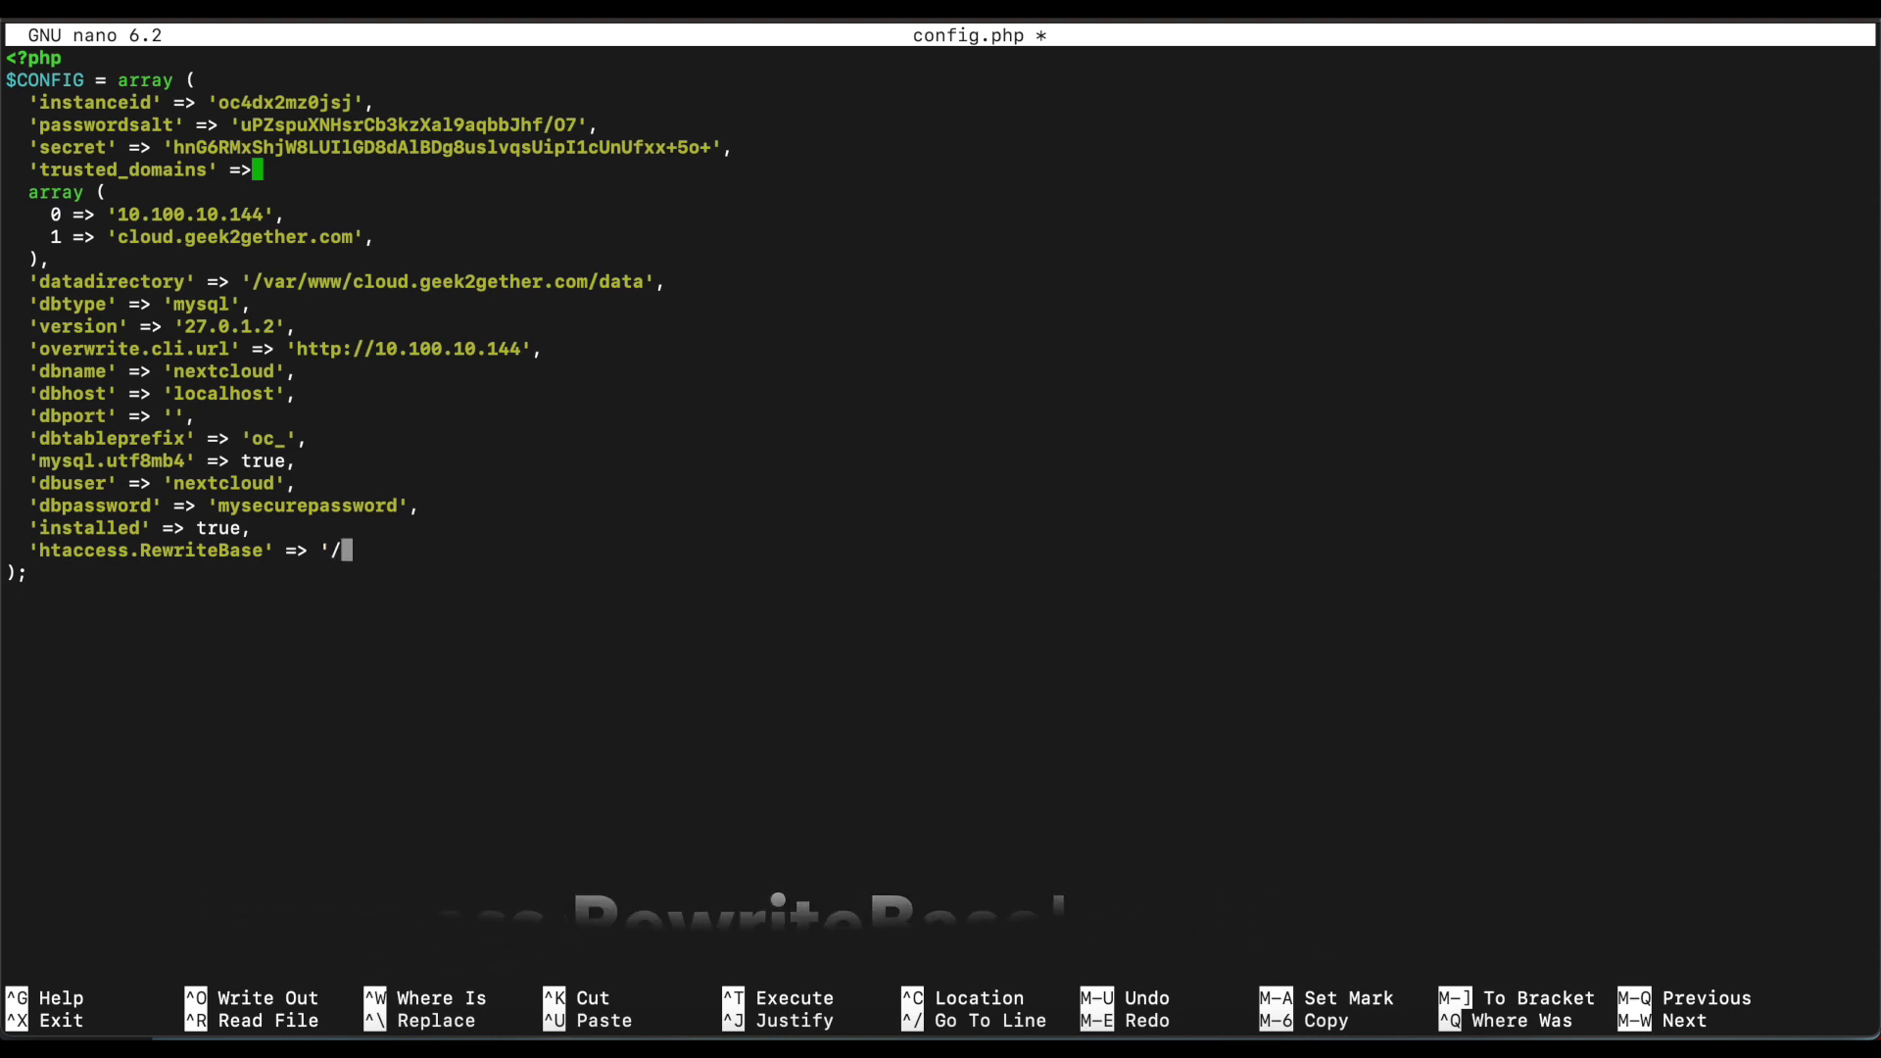
{"action": "type", "text": ","}
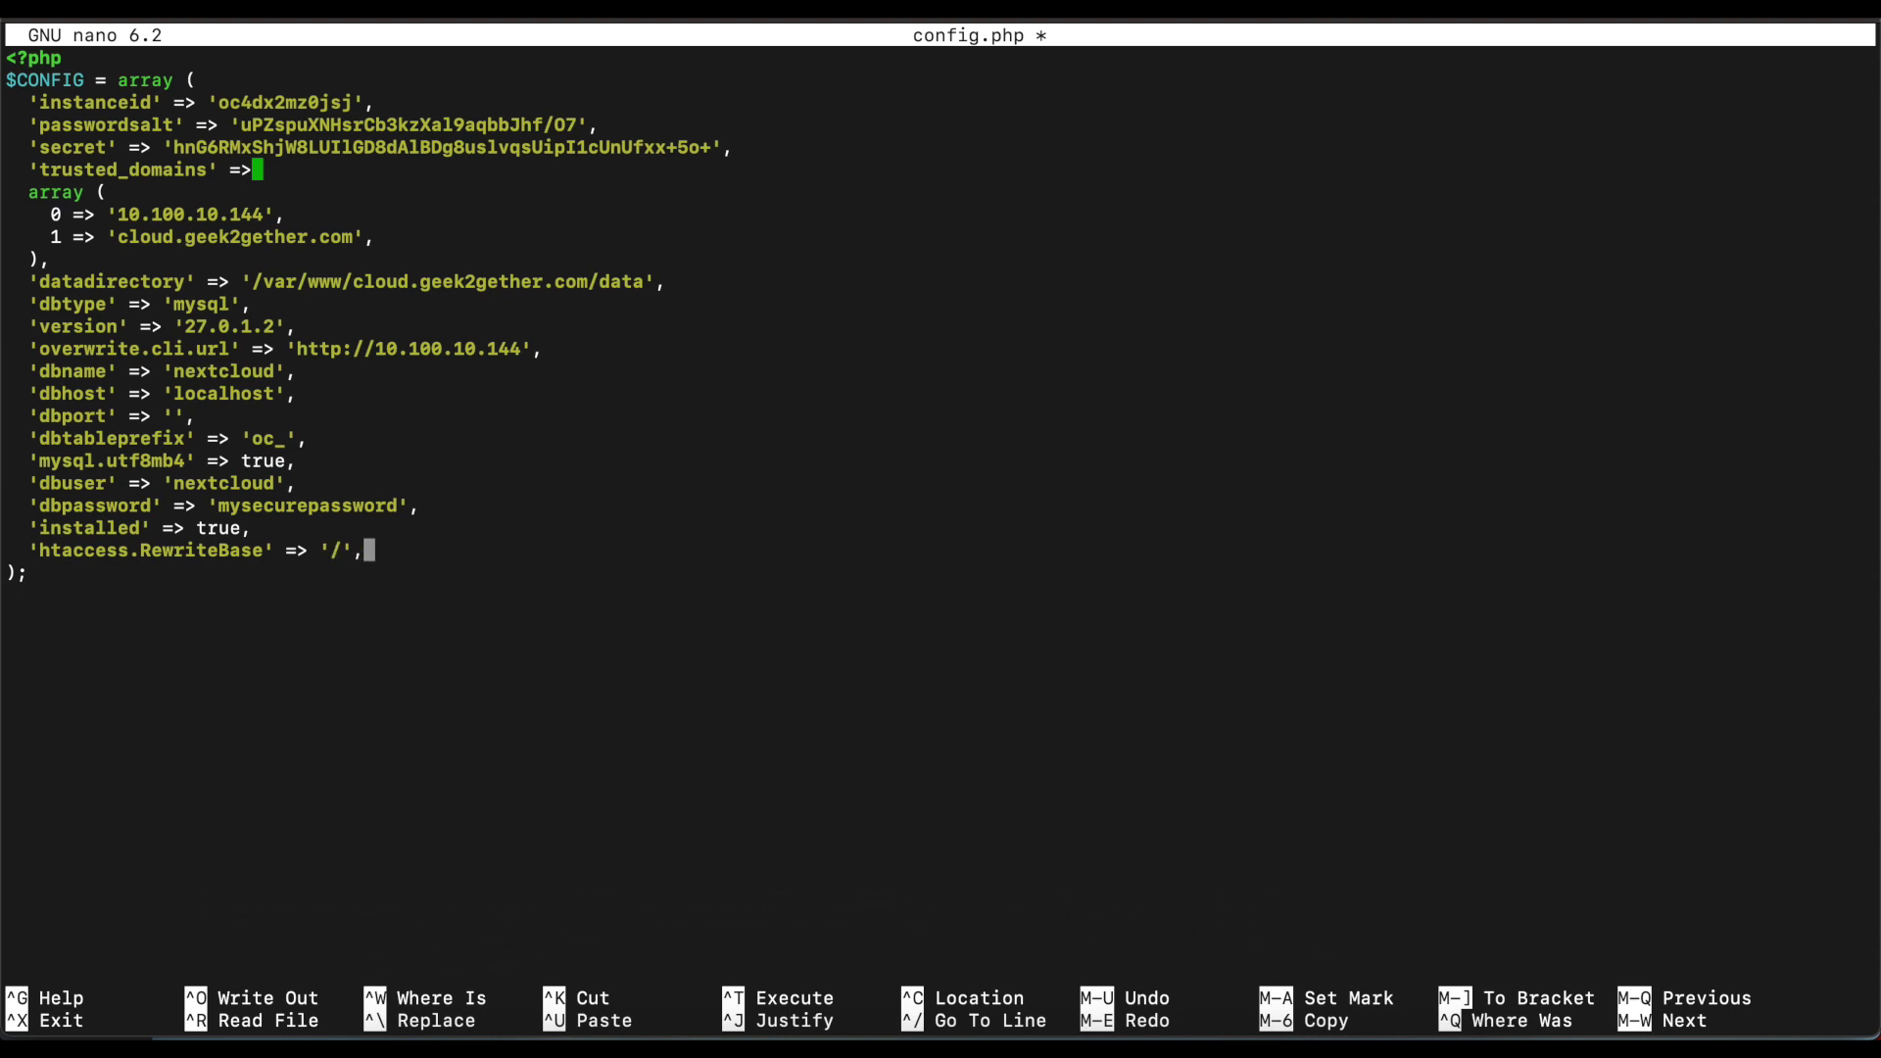
{"action": "key", "text": "ctrl+x"}
{"action": "key", "text": "y"}
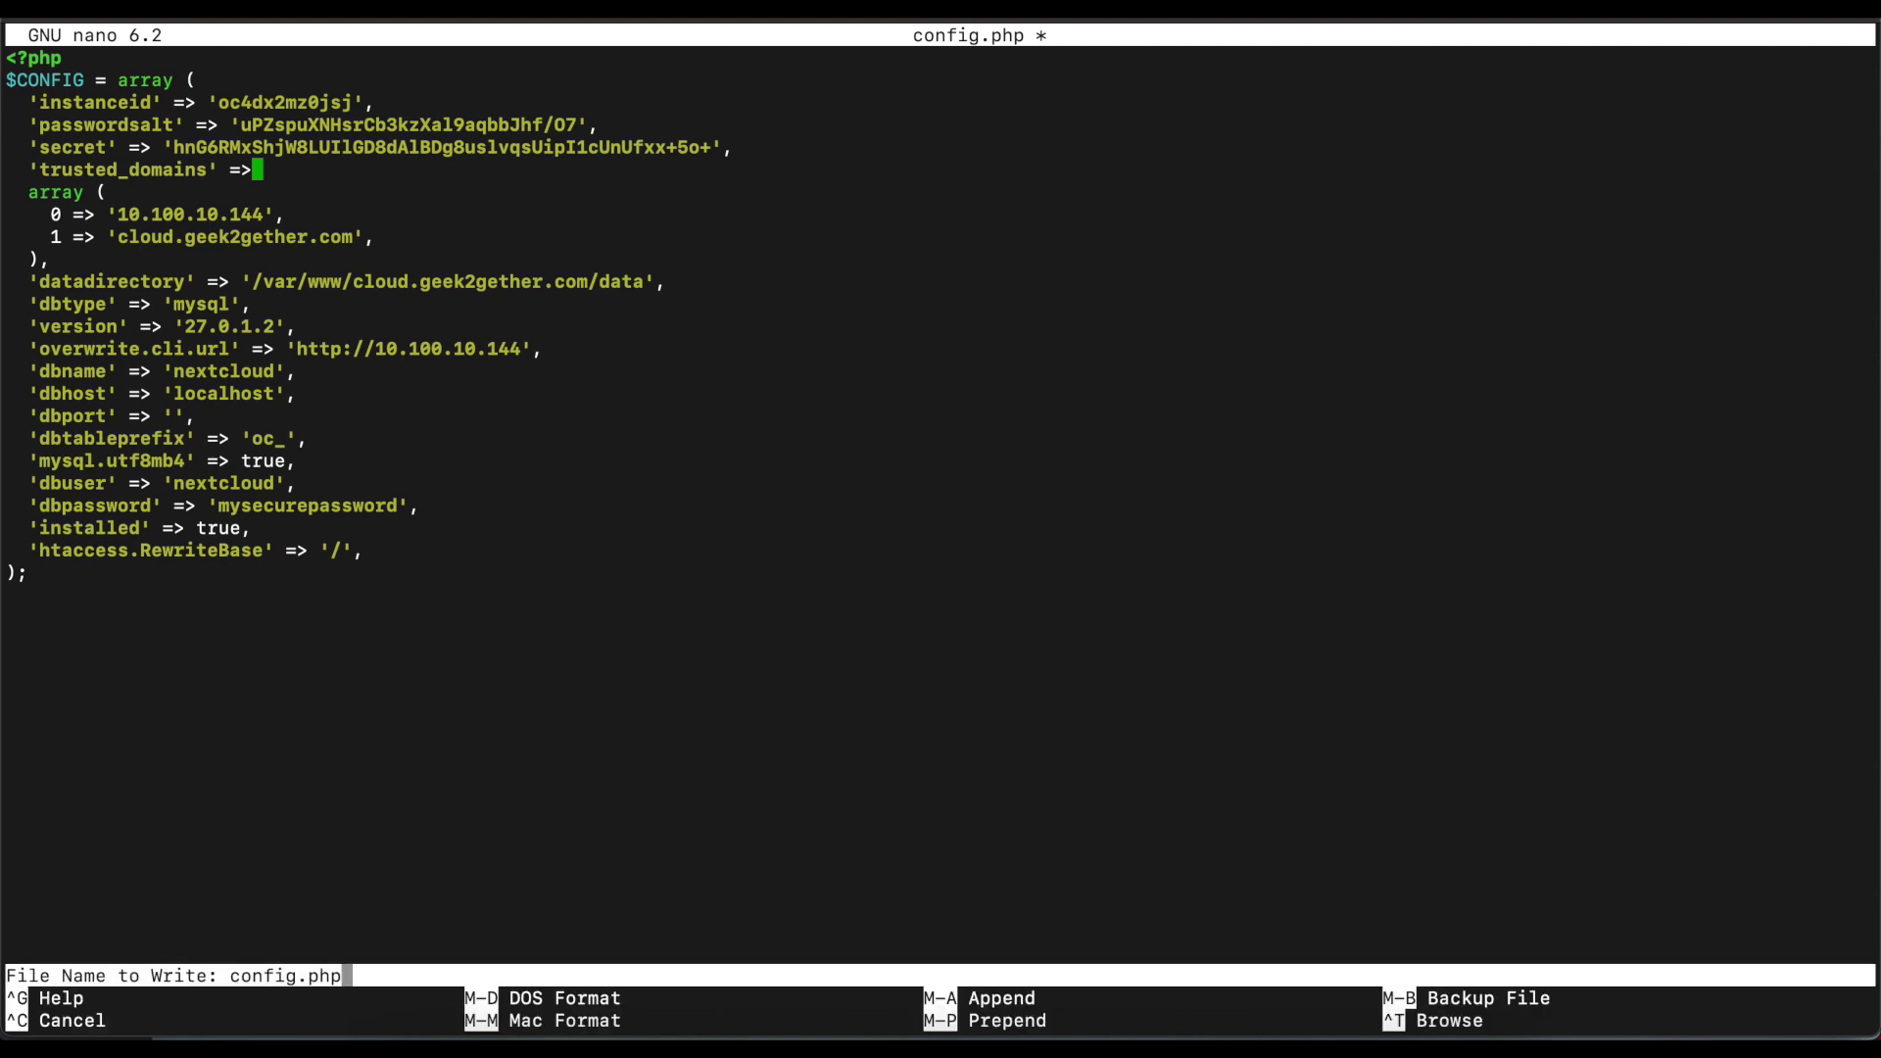
{"action": "key", "text": "Return"}
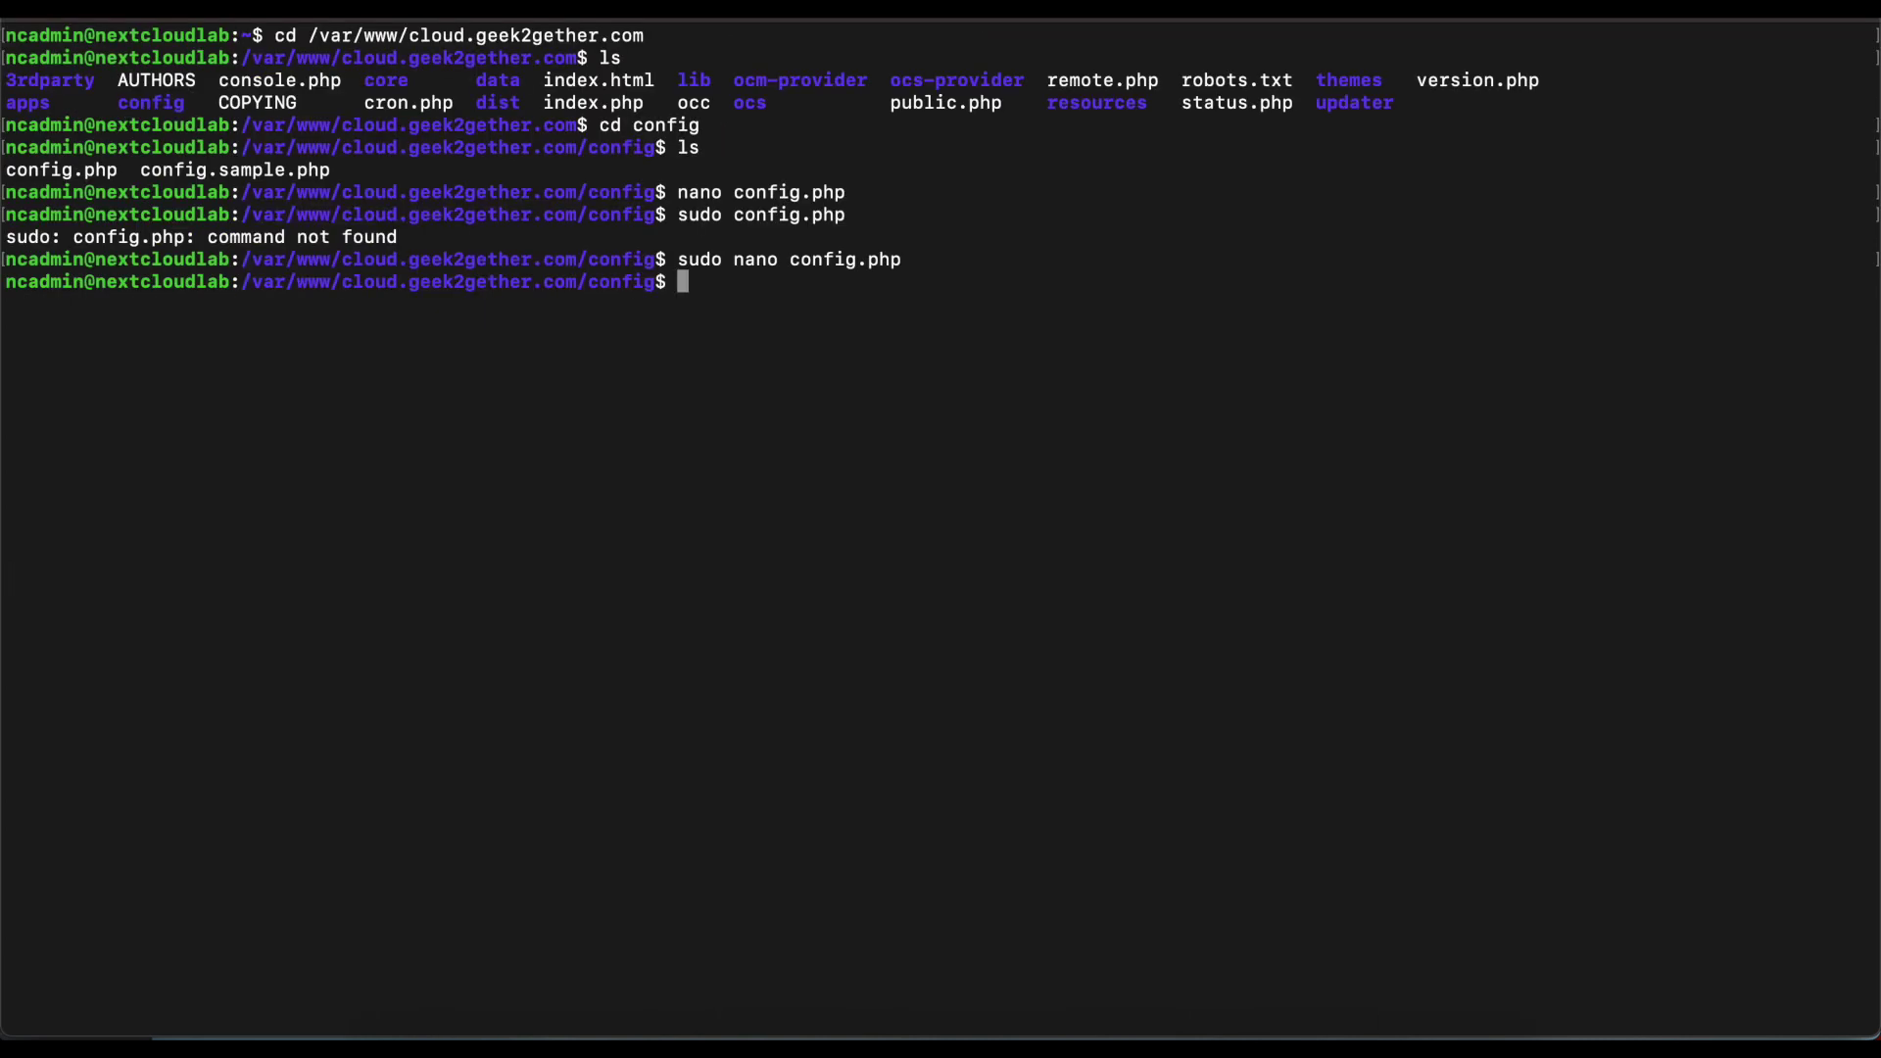
- Go up to /var/www/cloud.geek2gether.com, list its files and mark the occ script
{"action": "type", "text": "ls"}
{"action": "key", "text": "Return"}
{"action": "type", "text": "cd .."}
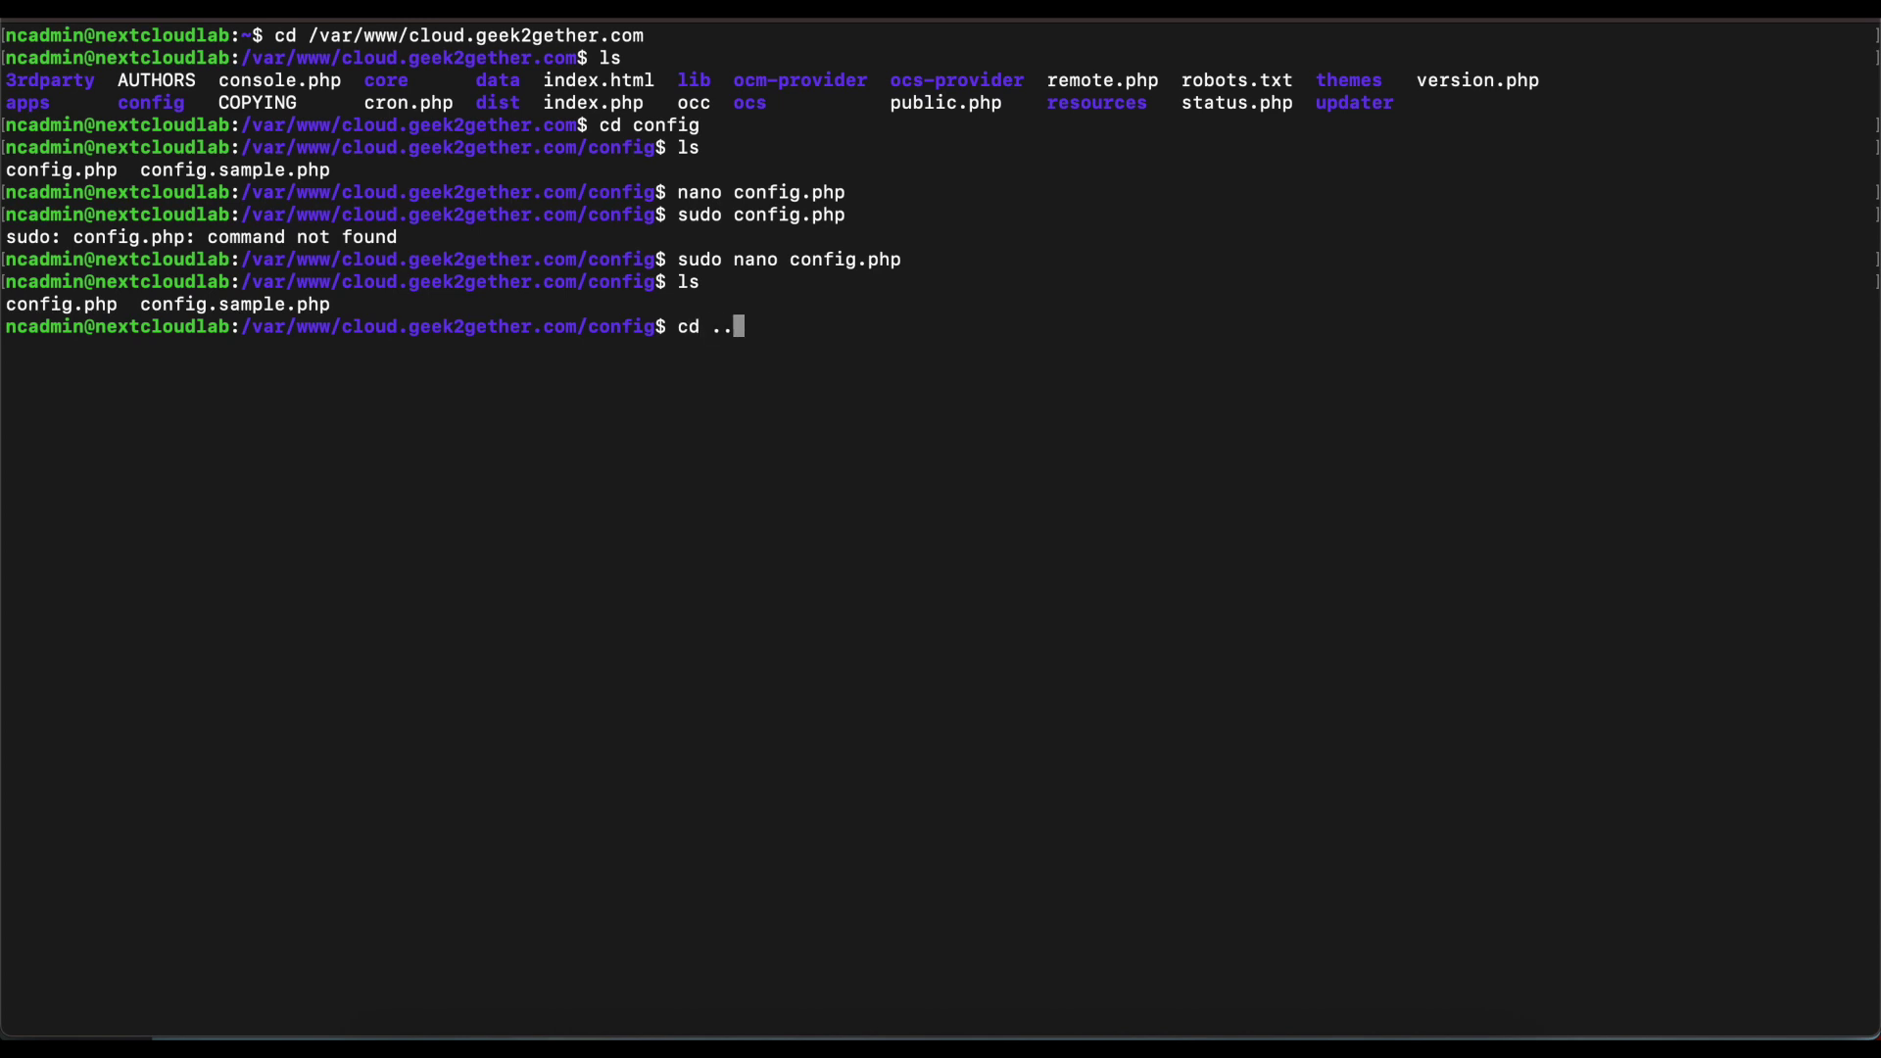
{"action": "key", "text": "Return"}
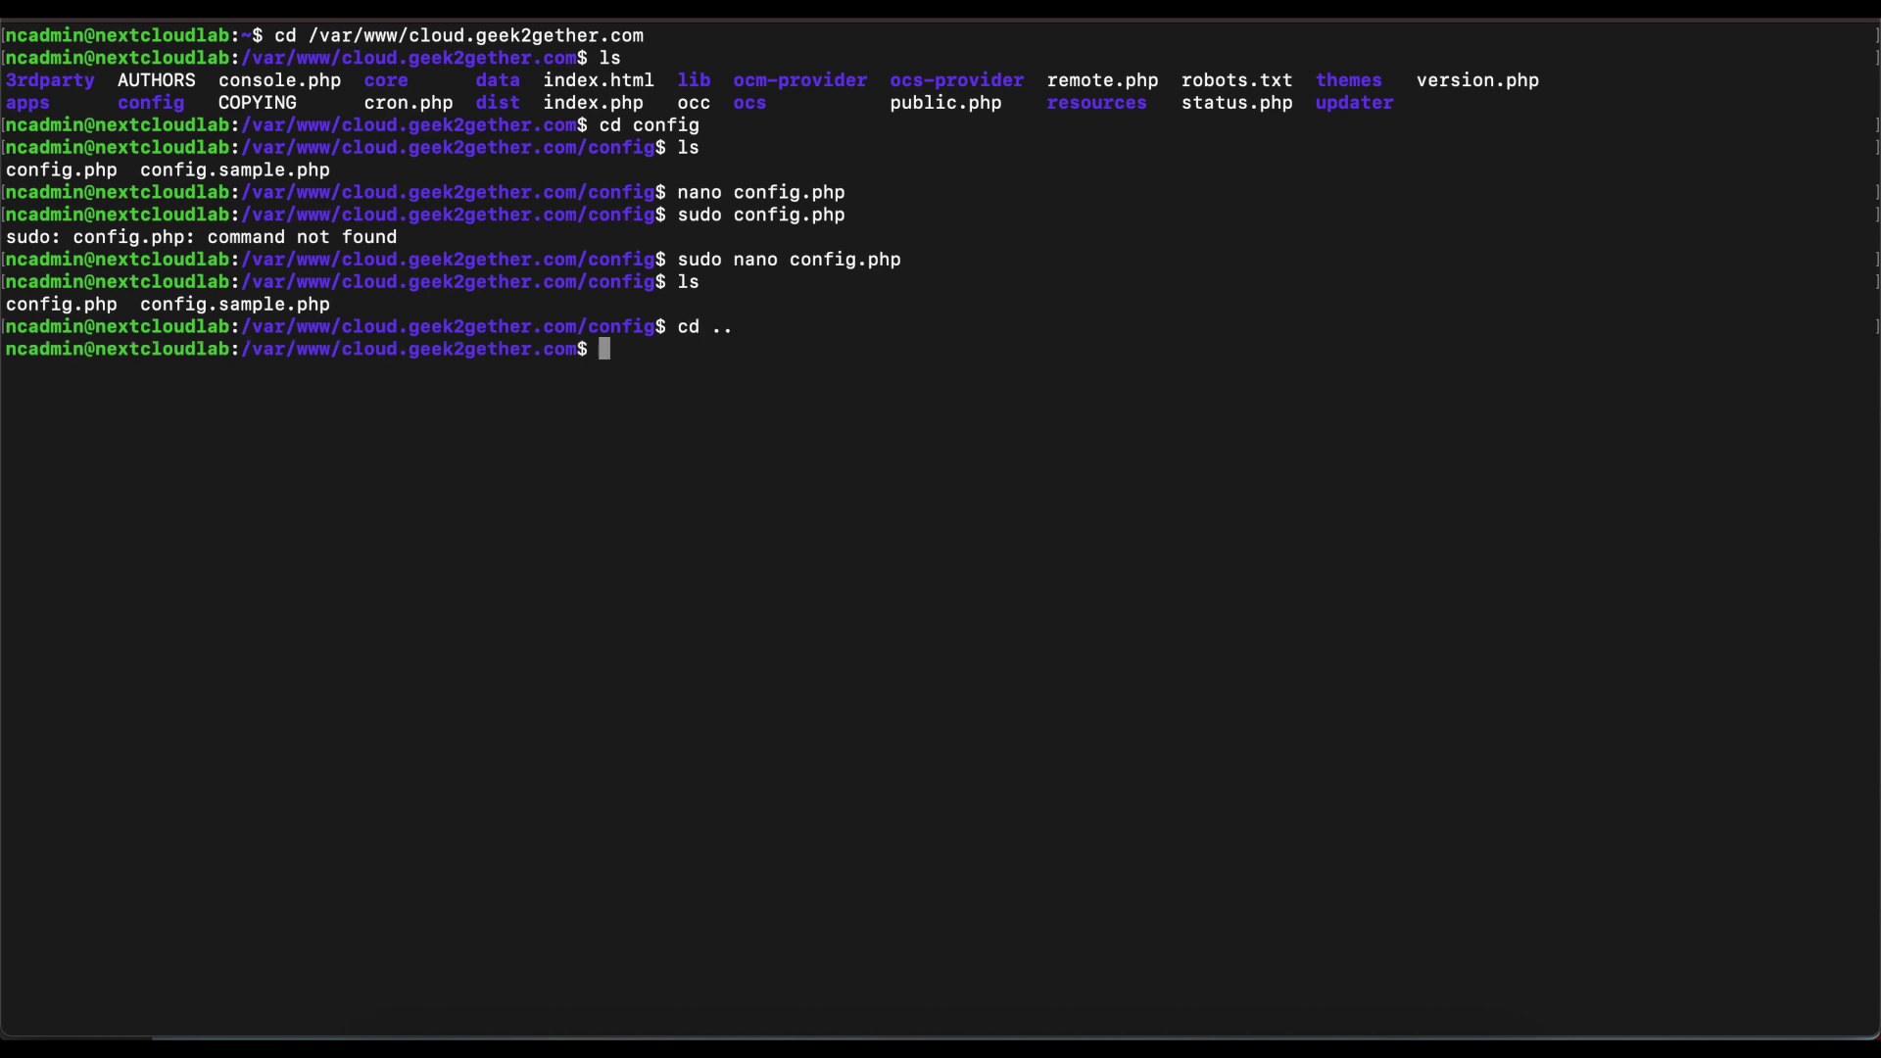
{"action": "type", "text": "ls"}
{"action": "key", "text": "Return"}
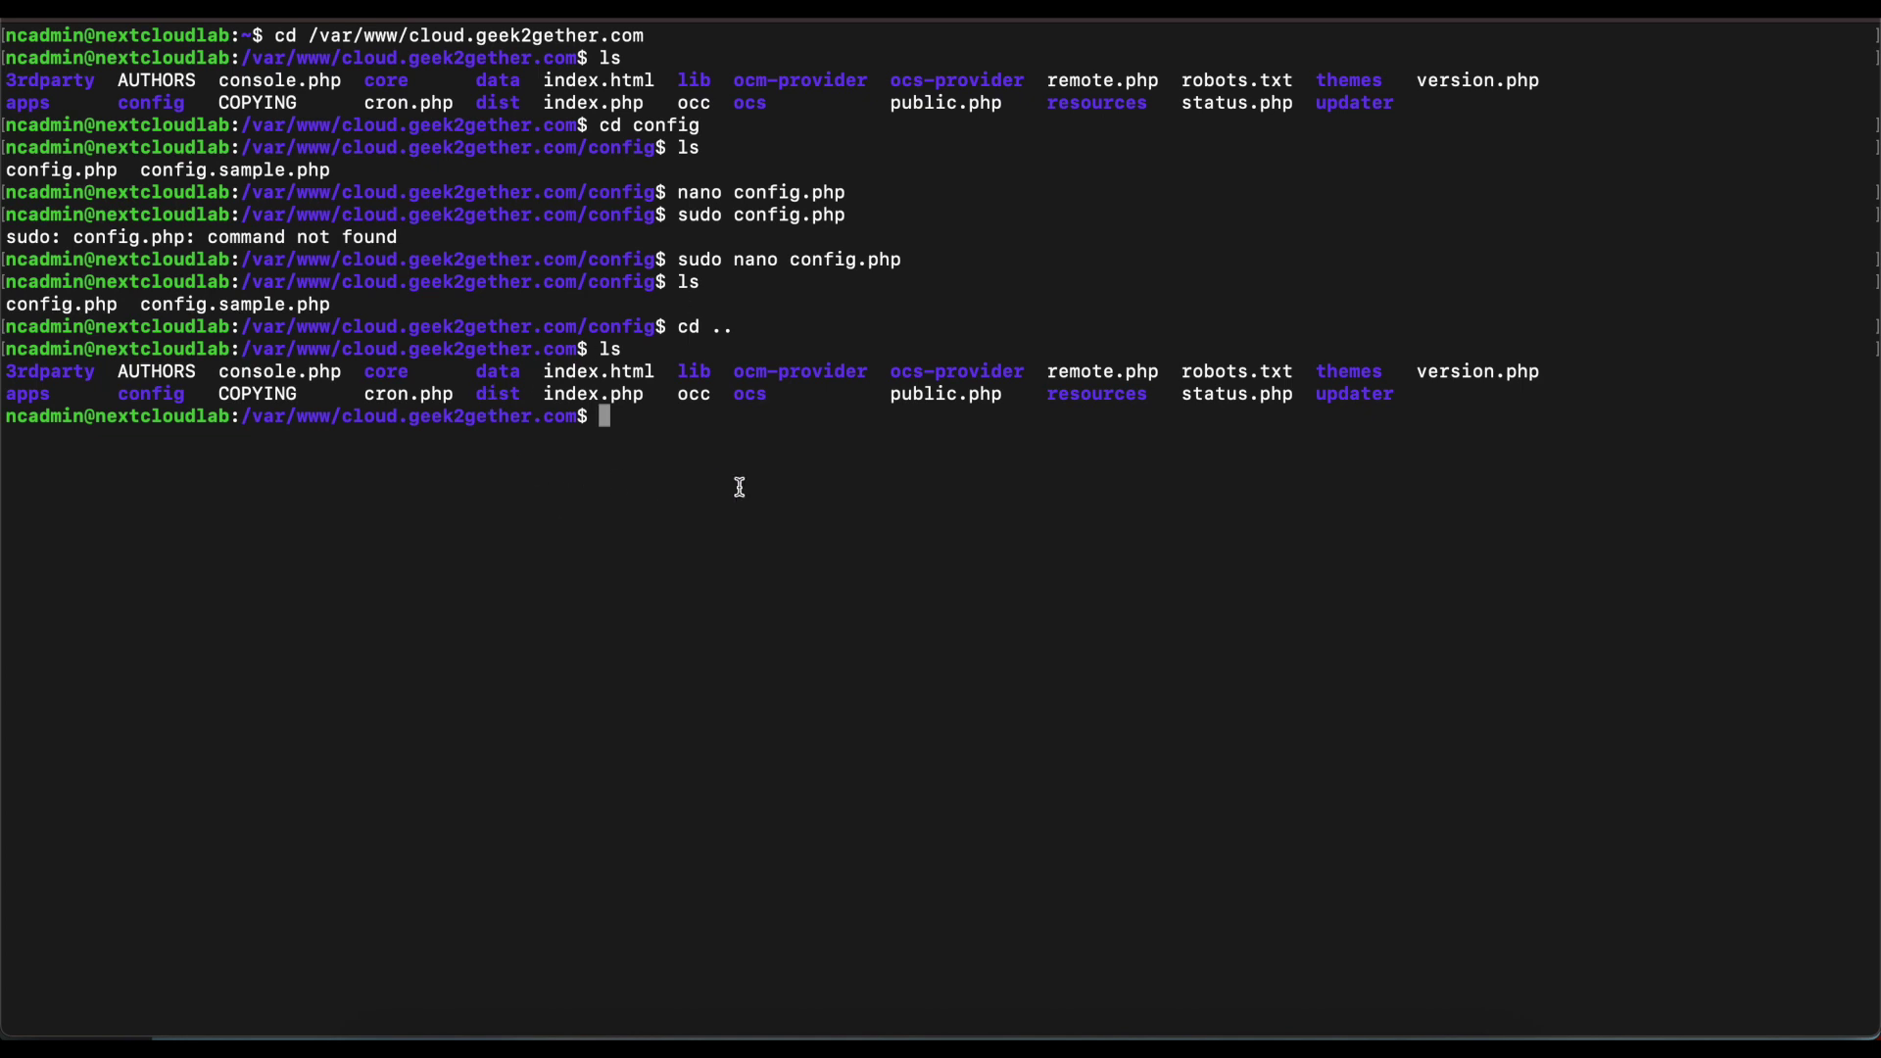
{"action": "left_click_drag", "start_coordinate": [679, 397], "coordinate": [711, 398]}
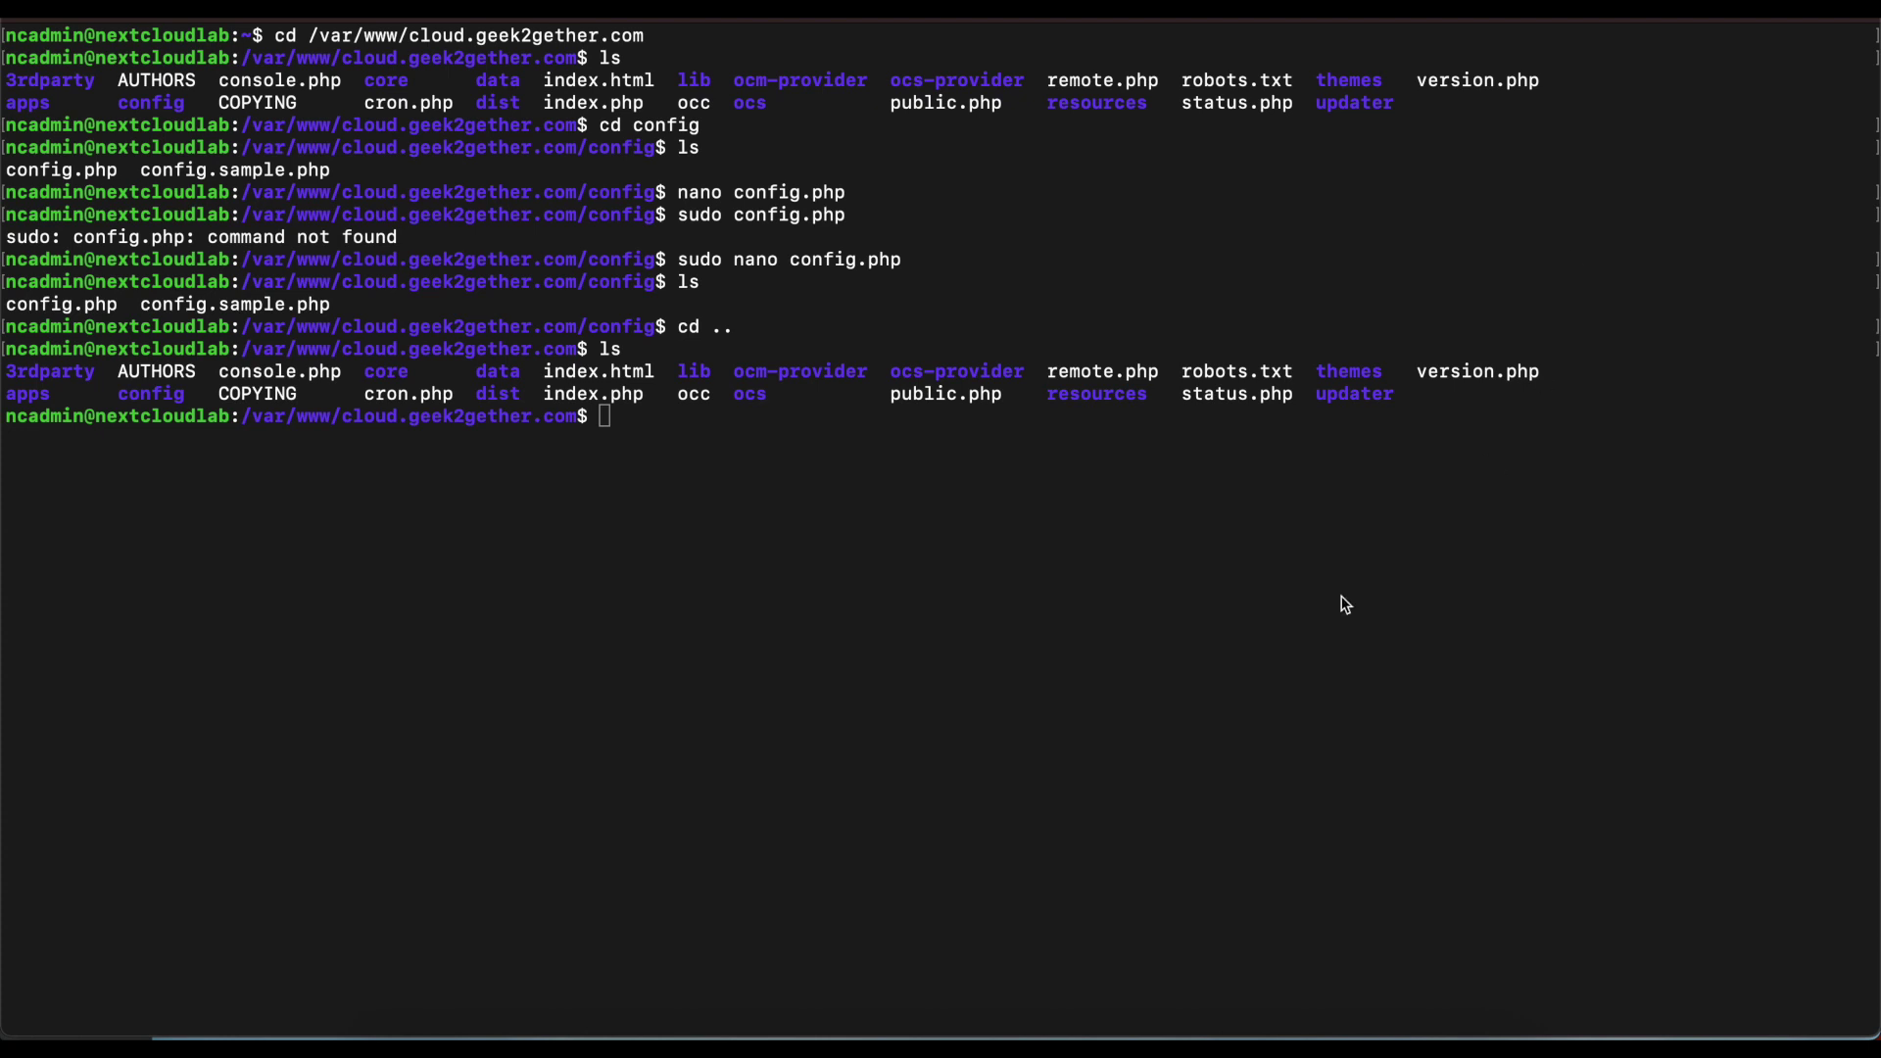
- Run sudo -u www-data php occ maintenance:update:htaccess with the ../ removed
{"action": "type", "text": "sudo -u www-data php ../occ maintenance:update:htaccess"}
{"action": "key", "text": "Left"}
{"action": "key", "text": "Left"}
{"action": "key", "text": "Left"}
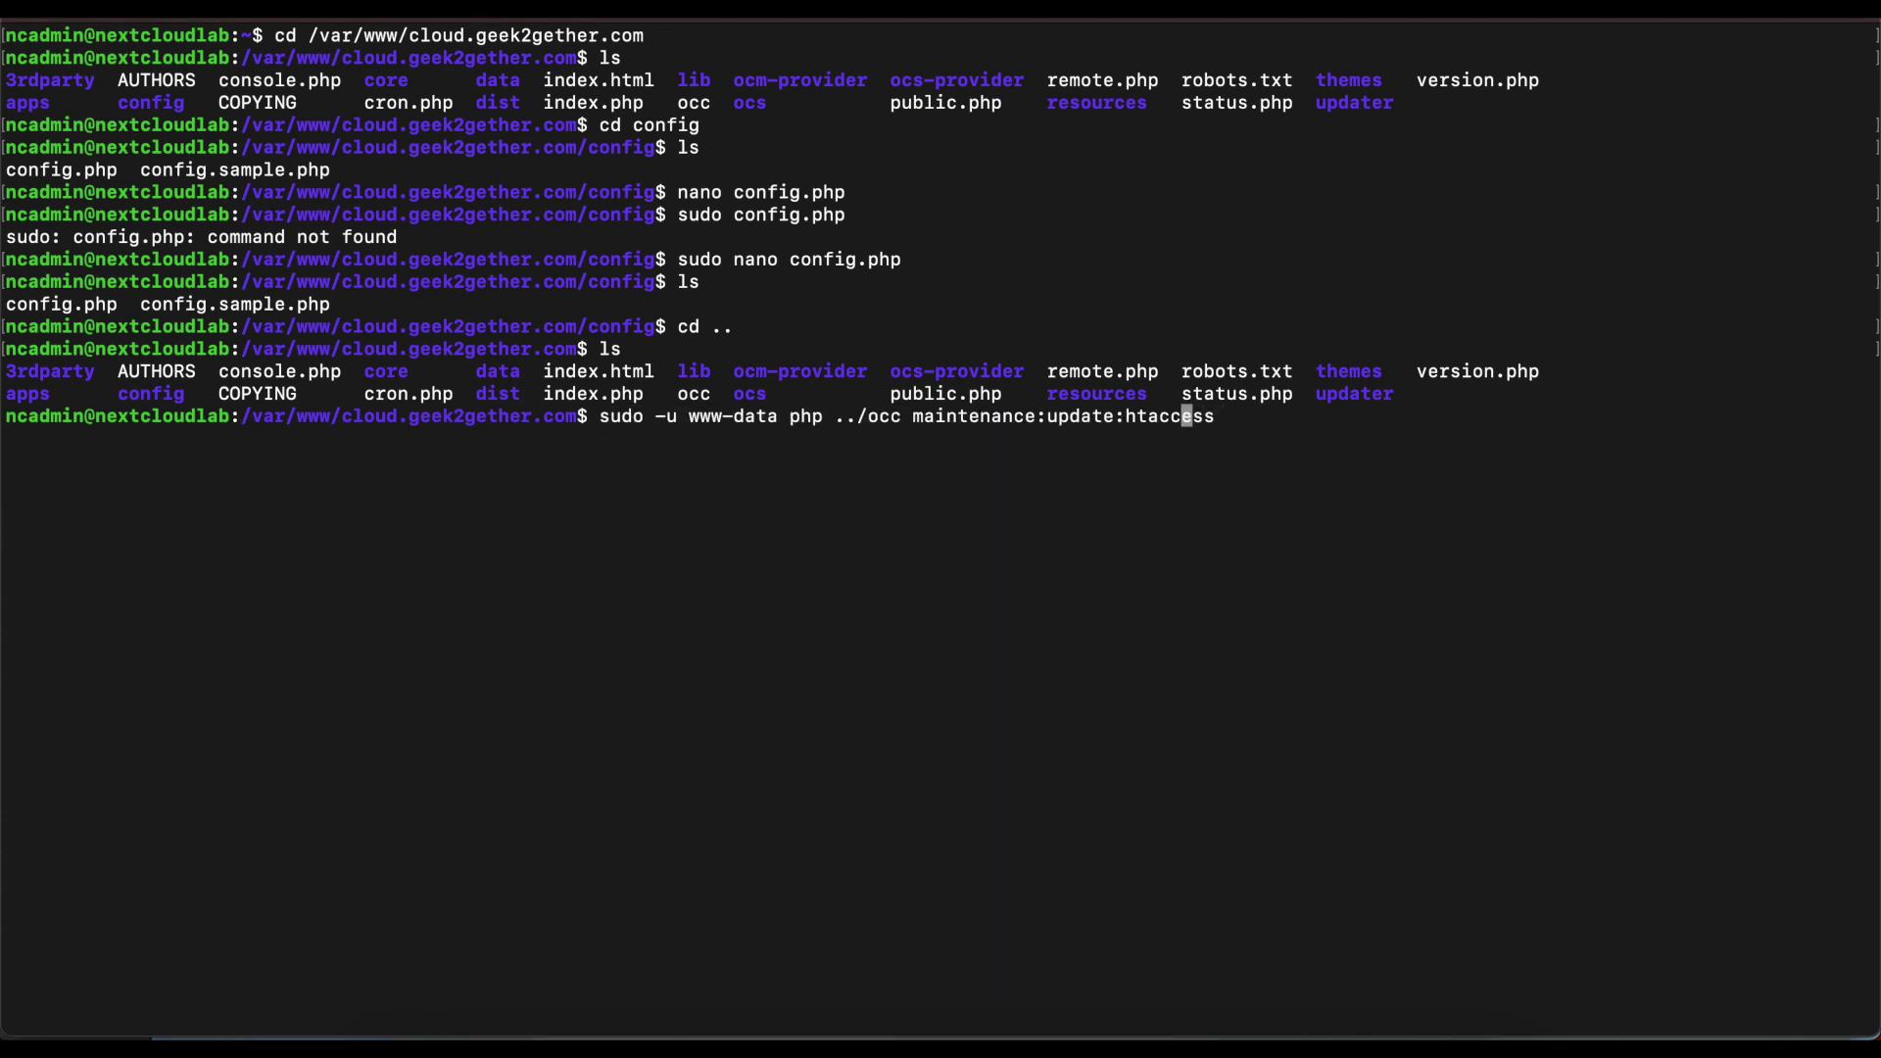
{"action": "key", "text": "Left"}
{"action": "key", "text": "Left"}
{"action": "key", "text": "Left"}
{"action": "key", "text": "Left"}
{"action": "key", "text": "Left"}
{"action": "key", "text": "Left"}
{"action": "key", "text": "Left"}
{"action": "key", "text": "Left"}
{"action": "key", "text": "Left"}
{"action": "key", "text": "Left"}
{"action": "key", "text": "Left"}
{"action": "key", "text": "Left"}
{"action": "key", "text": "Left"}
{"action": "key", "text": "Left"}
{"action": "key", "text": "Left"}
{"action": "key", "text": "Left"}
{"action": "key", "text": "Left"}
{"action": "key", "text": "Left"}
{"action": "key", "text": "Left"}
{"action": "key", "text": "Left"}
{"action": "key", "text": "Left"}
{"action": "key", "text": "Left"}
{"action": "key", "text": "Left"}
{"action": "key", "text": "Left"}
{"action": "key", "text": "Left"}
{"action": "key", "text": "BackSpace"}
{"action": "key", "text": "BackSpace"}
{"action": "key", "text": "BackSpace"}
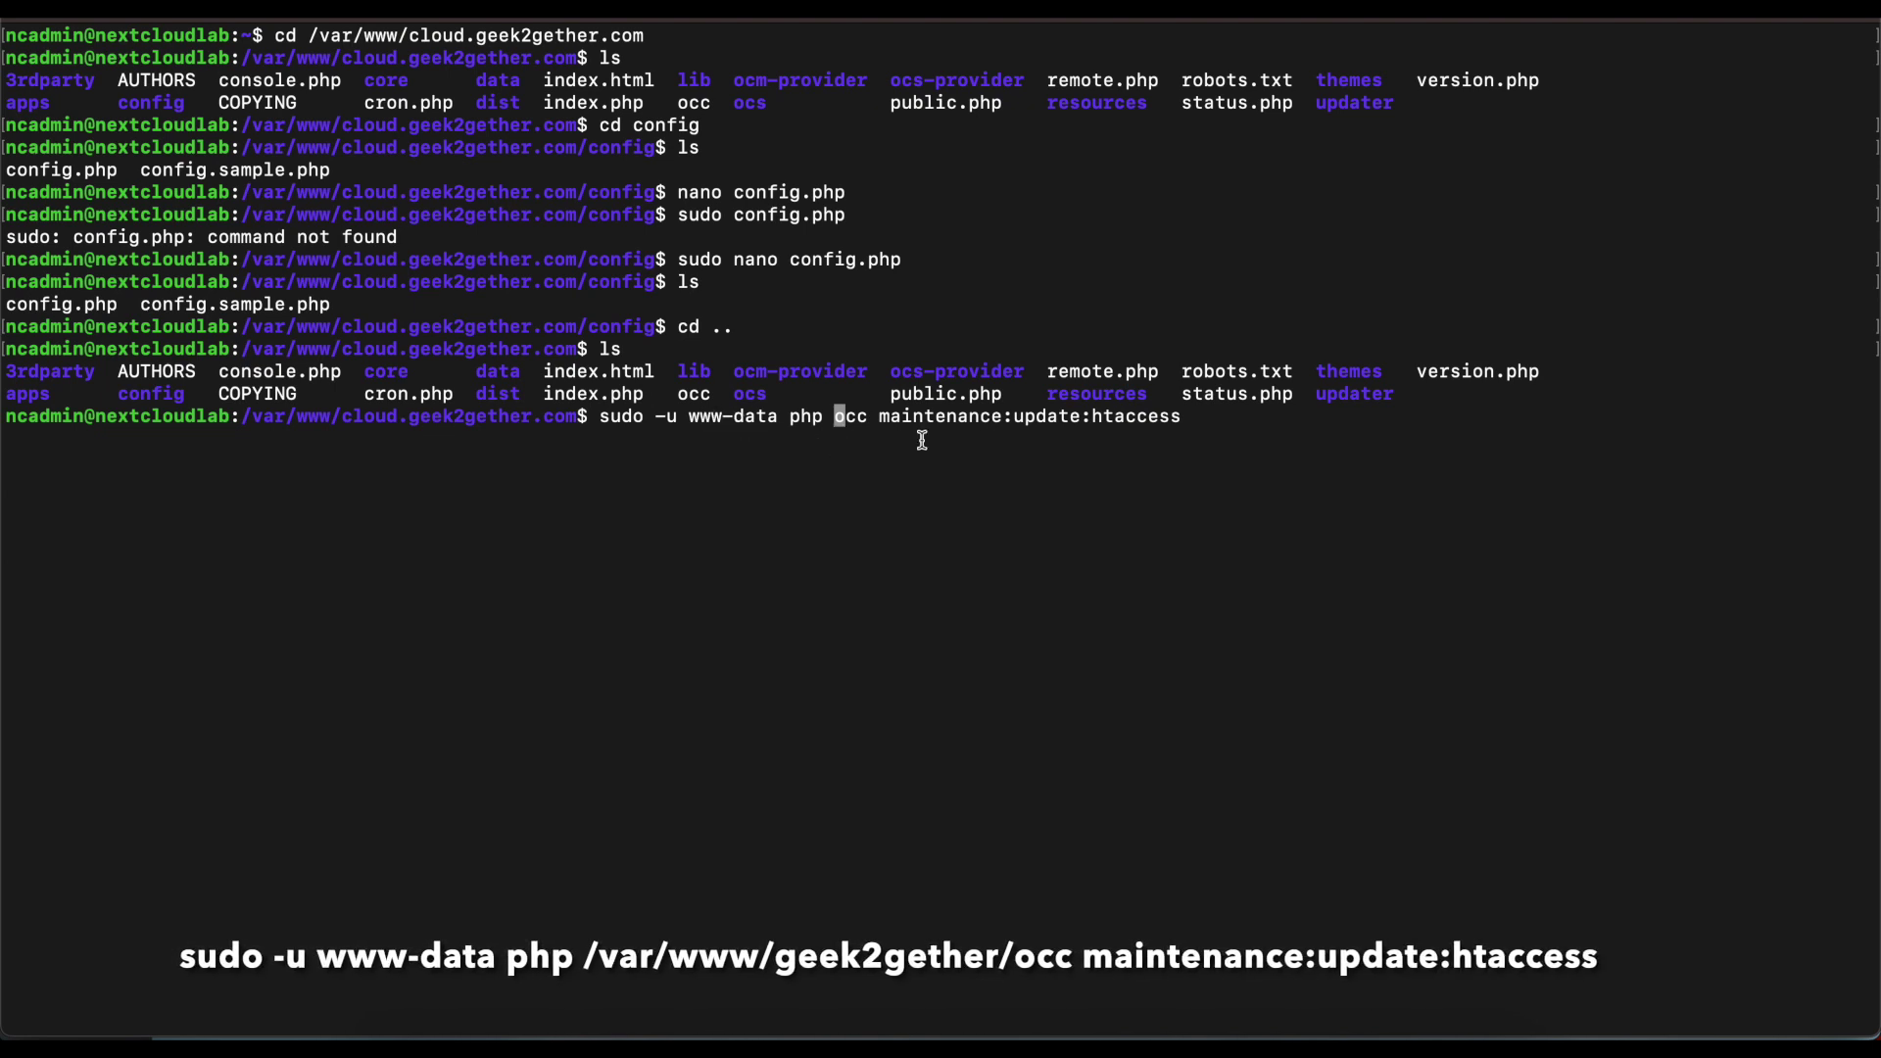
{"action": "key", "text": "End"}
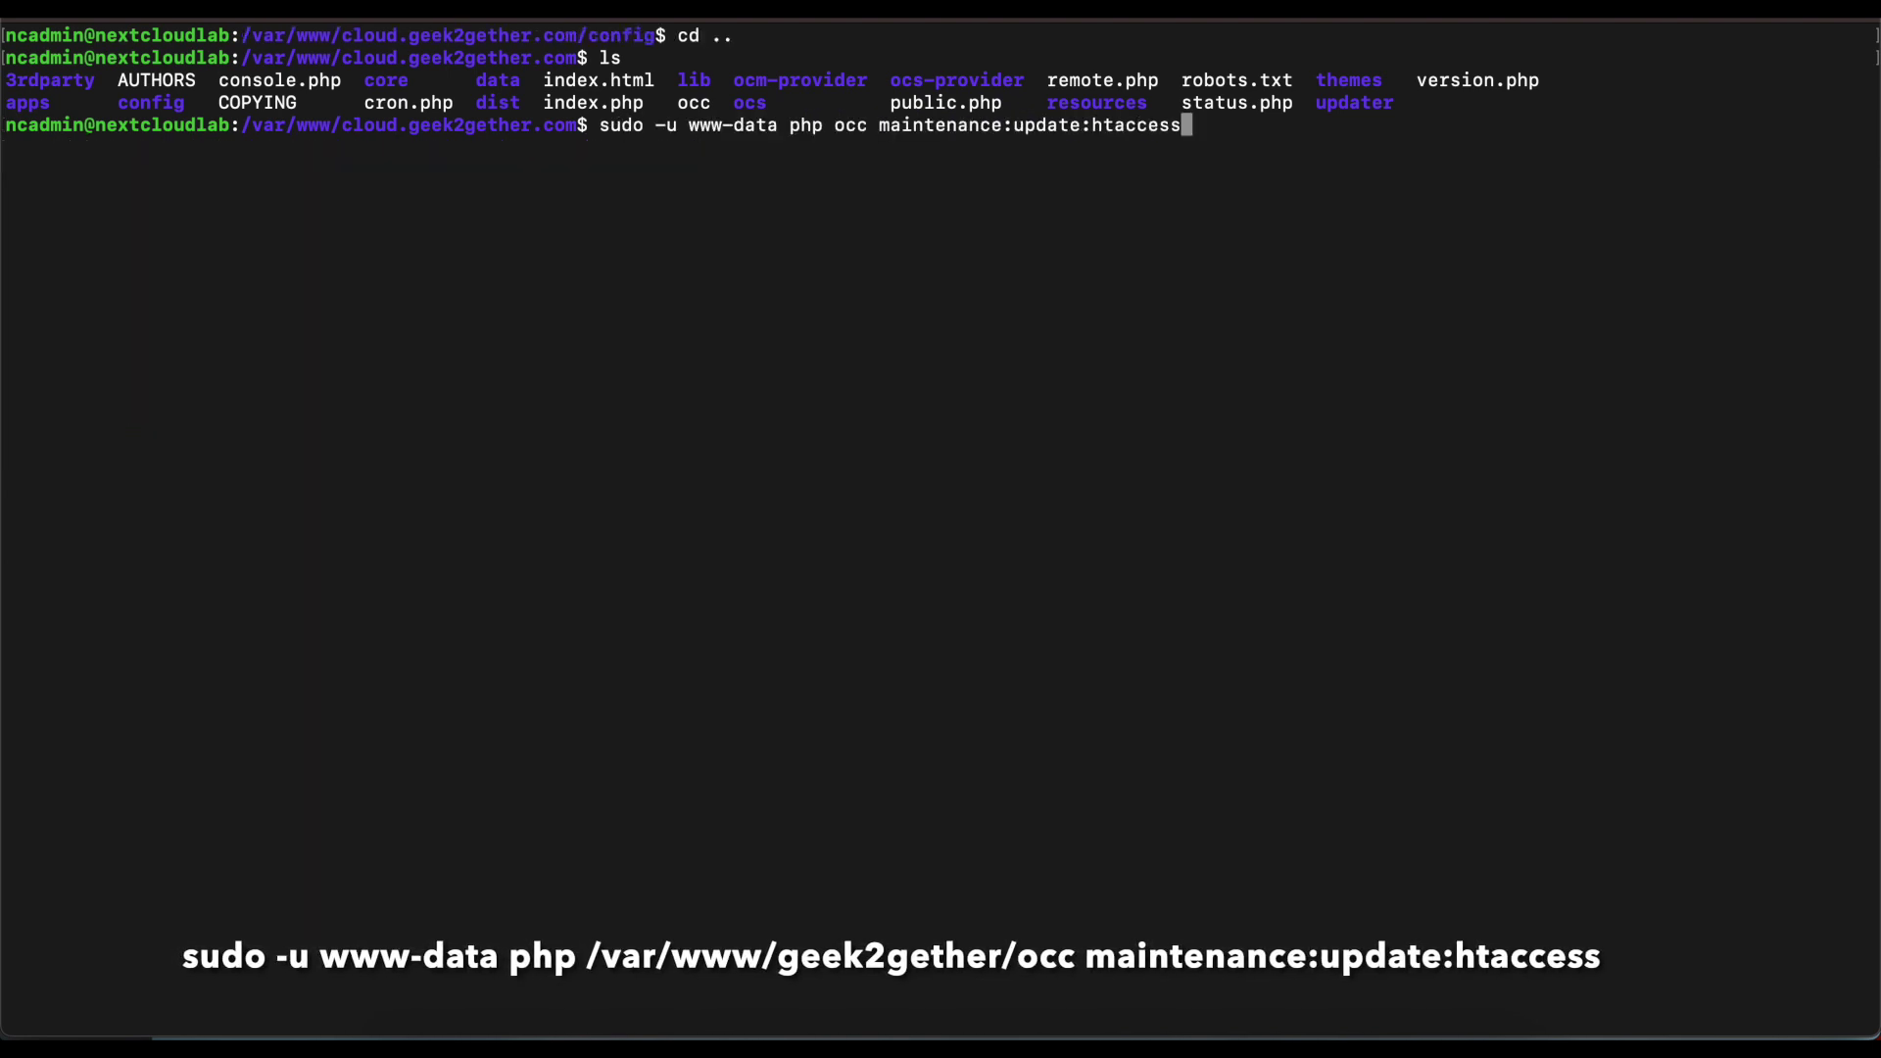
{"action": "key", "text": "Return"}
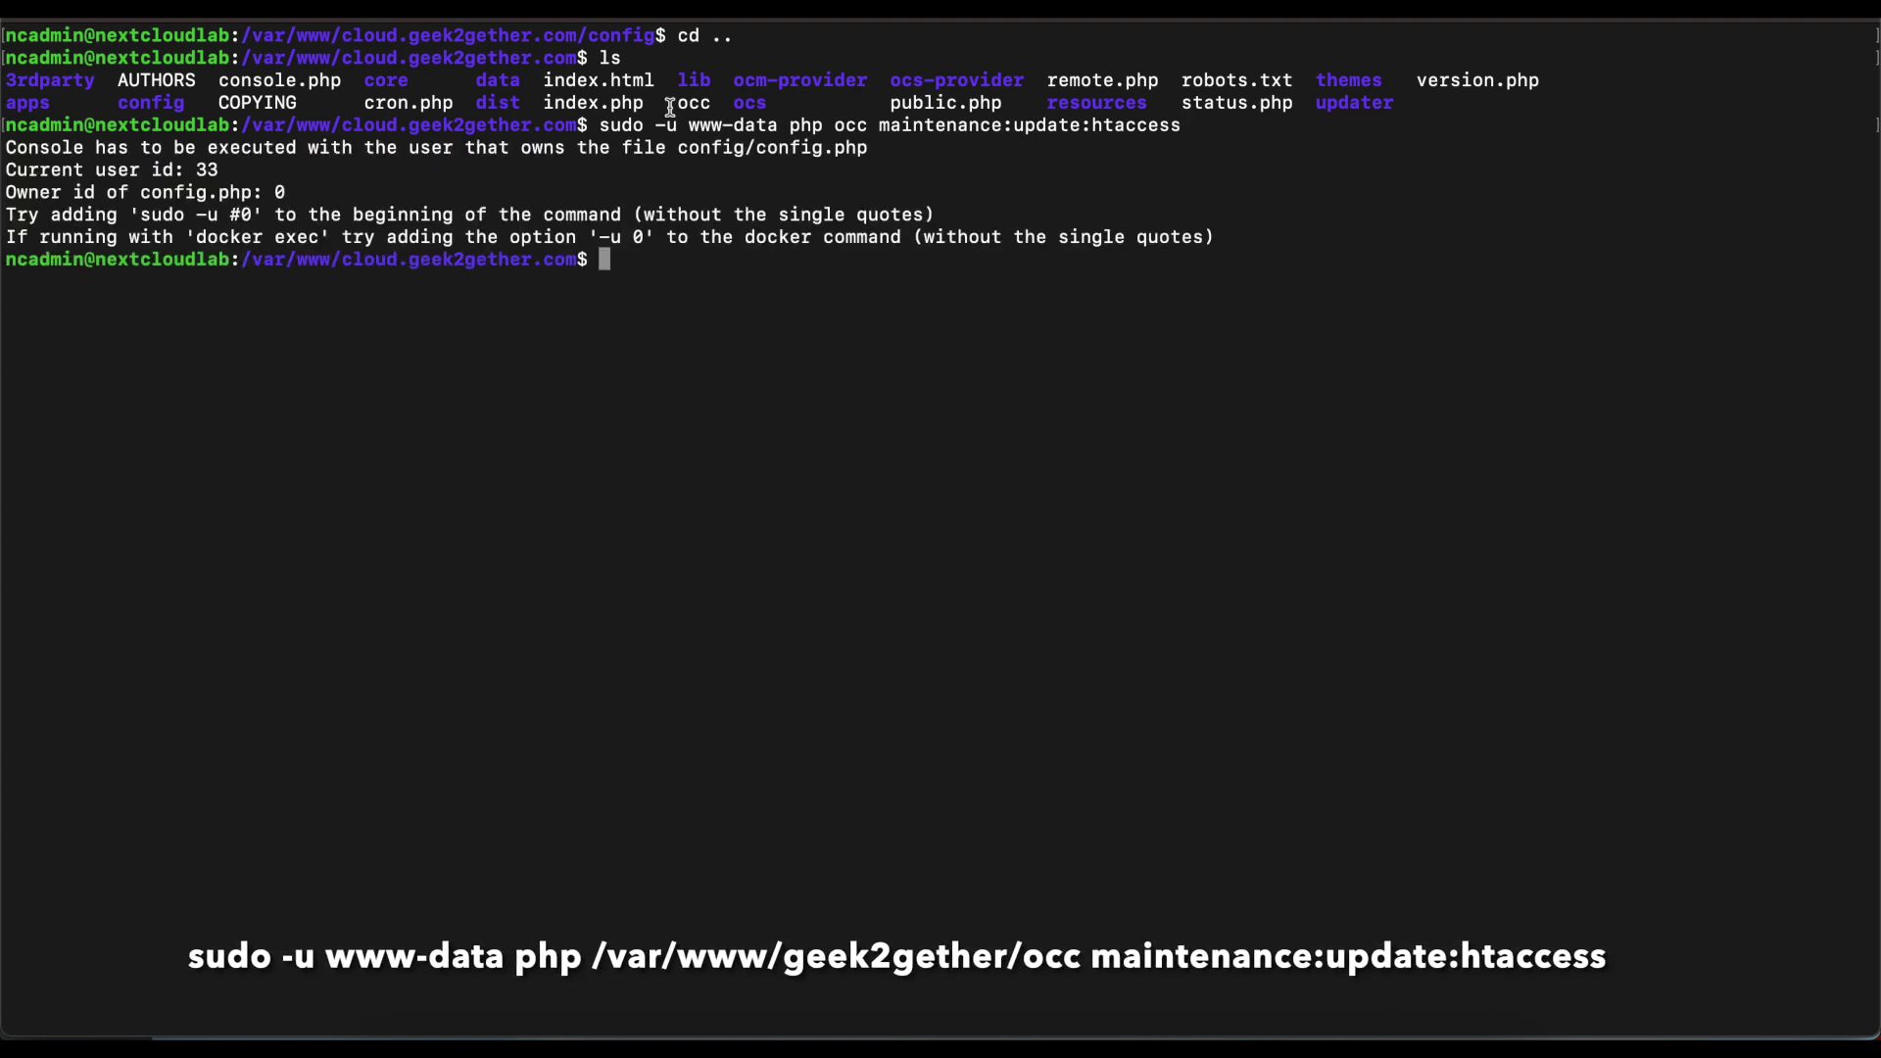
- Mark the config.php ownership error and paste a chown www-data:www-data command
{"action": "left_click_drag", "start_coordinate": [203, 147], "coordinate": [829, 134]}
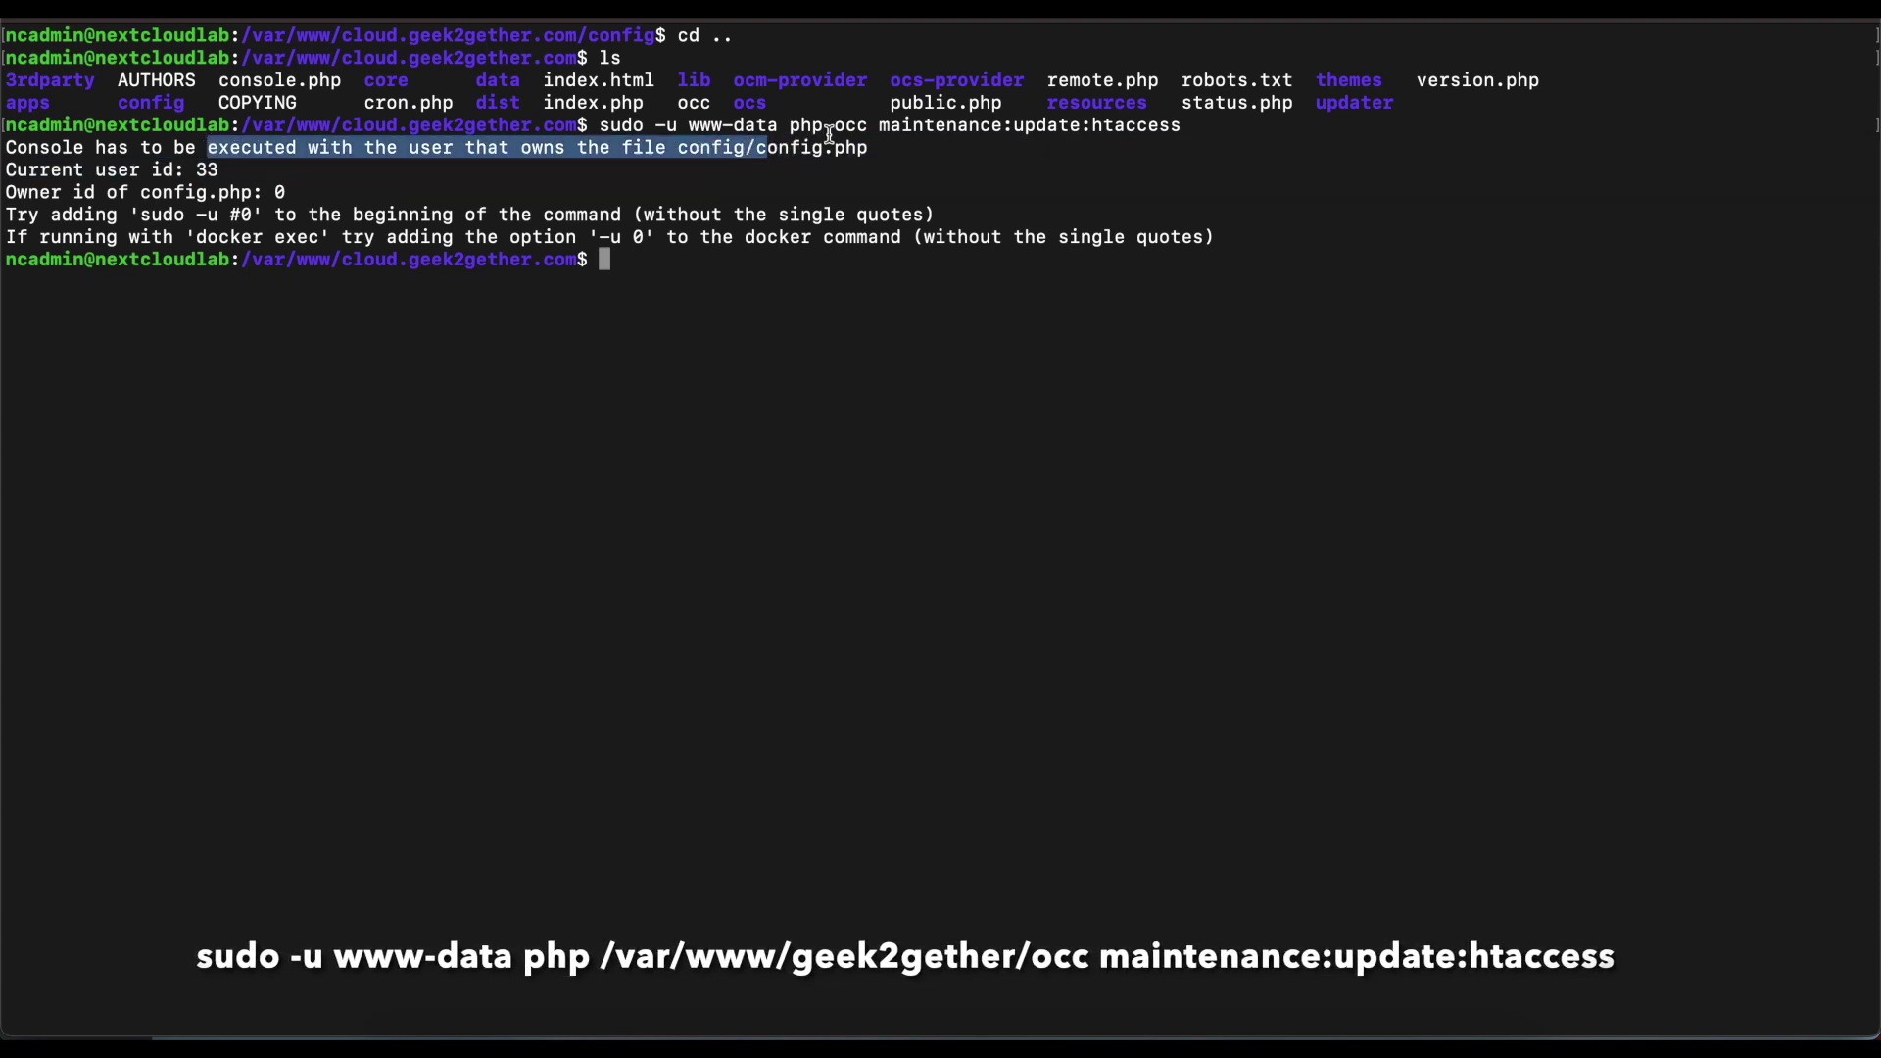
{"action": "left_click", "coordinate": [846, 353]}
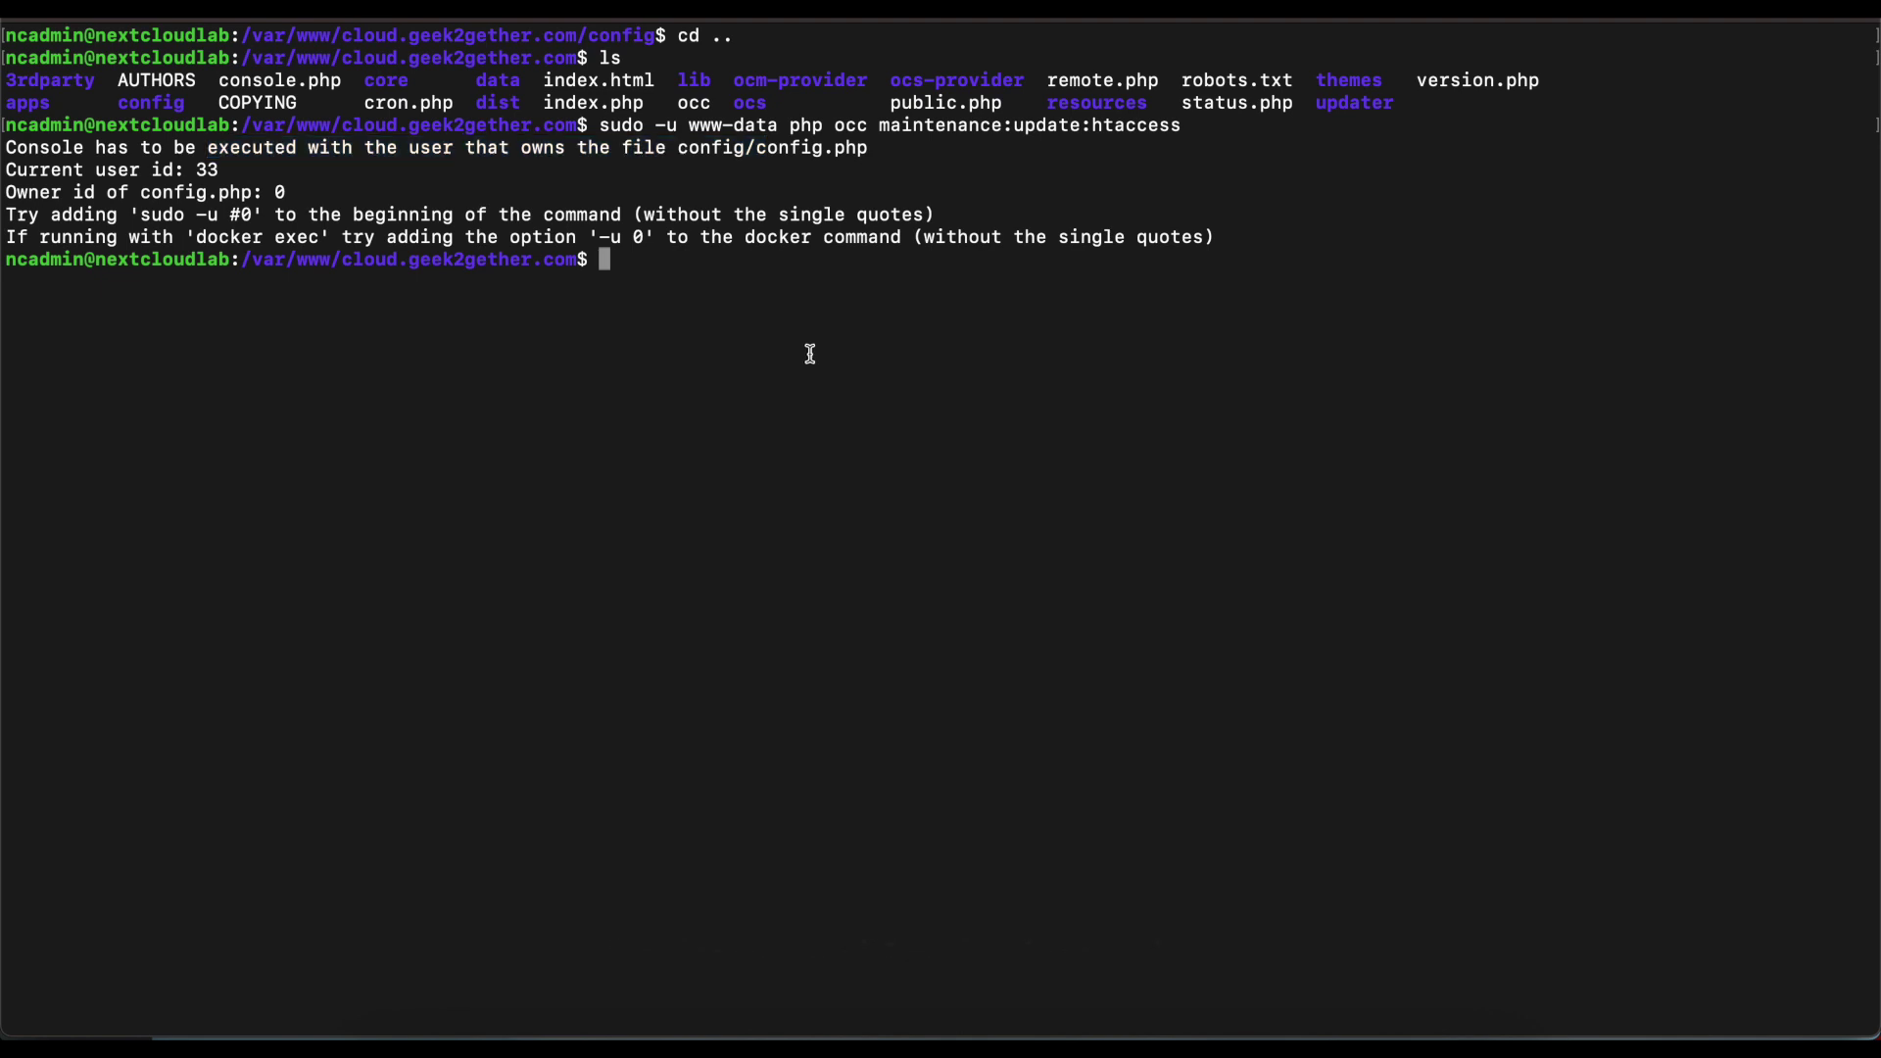
{"action": "type", "text": "sudo chown www-data:www-data /var/wwwcloud.geek2gether.com/config/config.php"}
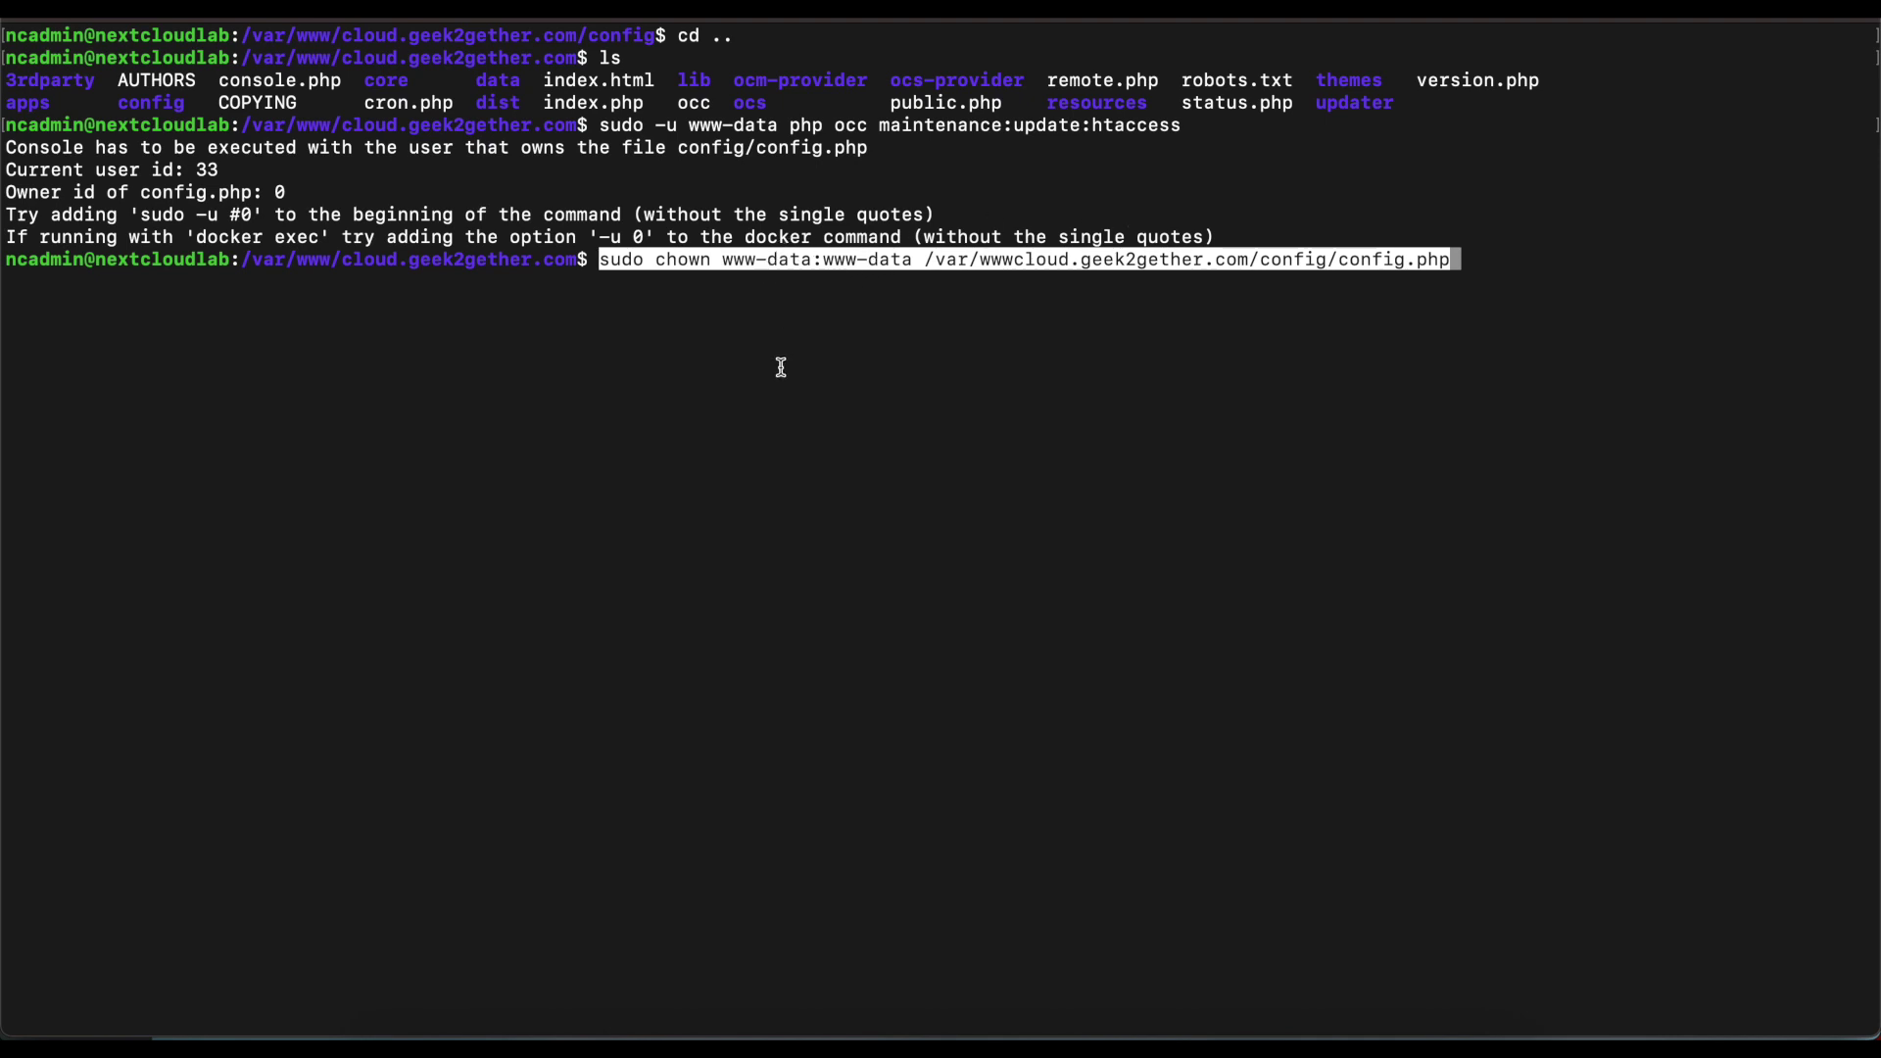
- Recall and rerun the occ maintenance:update:htaccess command
{"action": "key", "text": "Up"}
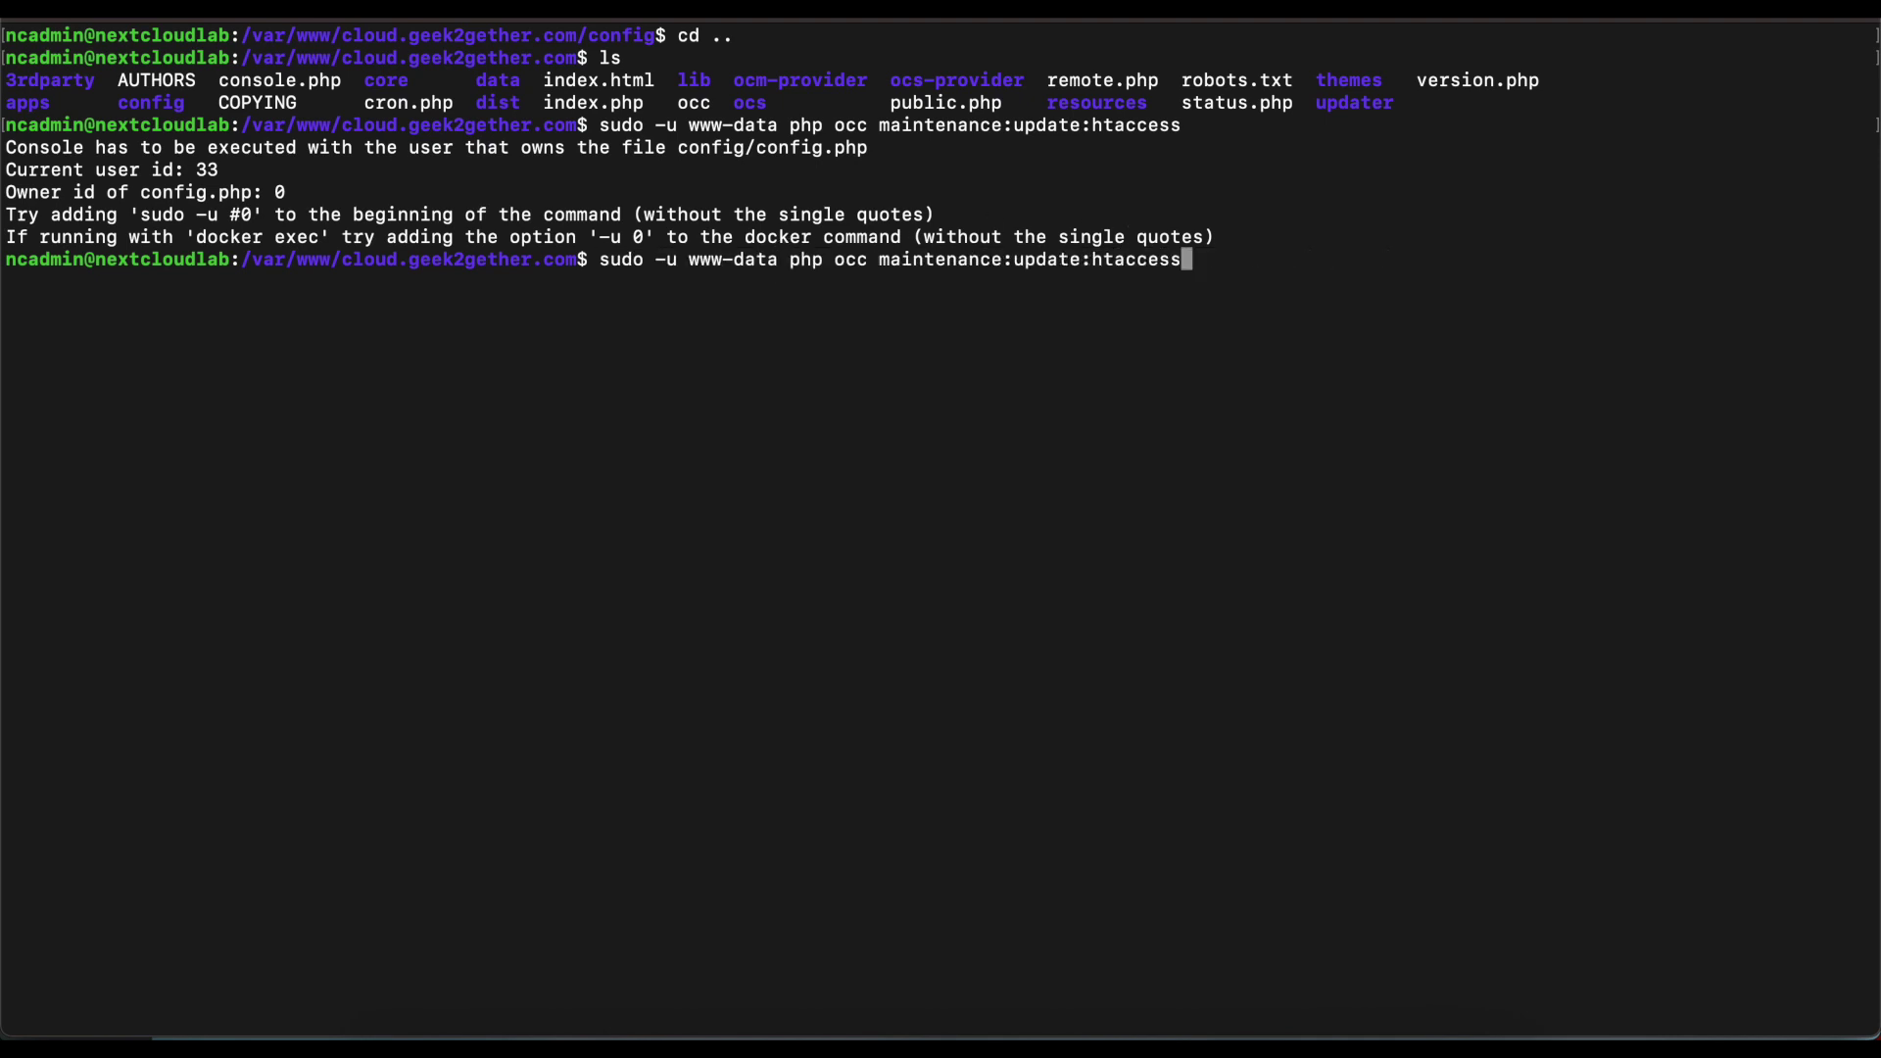
{"action": "key", "text": "BackSpace"}
{"action": "type", "text": "s"}
{"action": "key", "text": "Return"}
- List the install and config folders with ls -l, marking root as config.php's owner
{"action": "type", "text": "ls -l"}
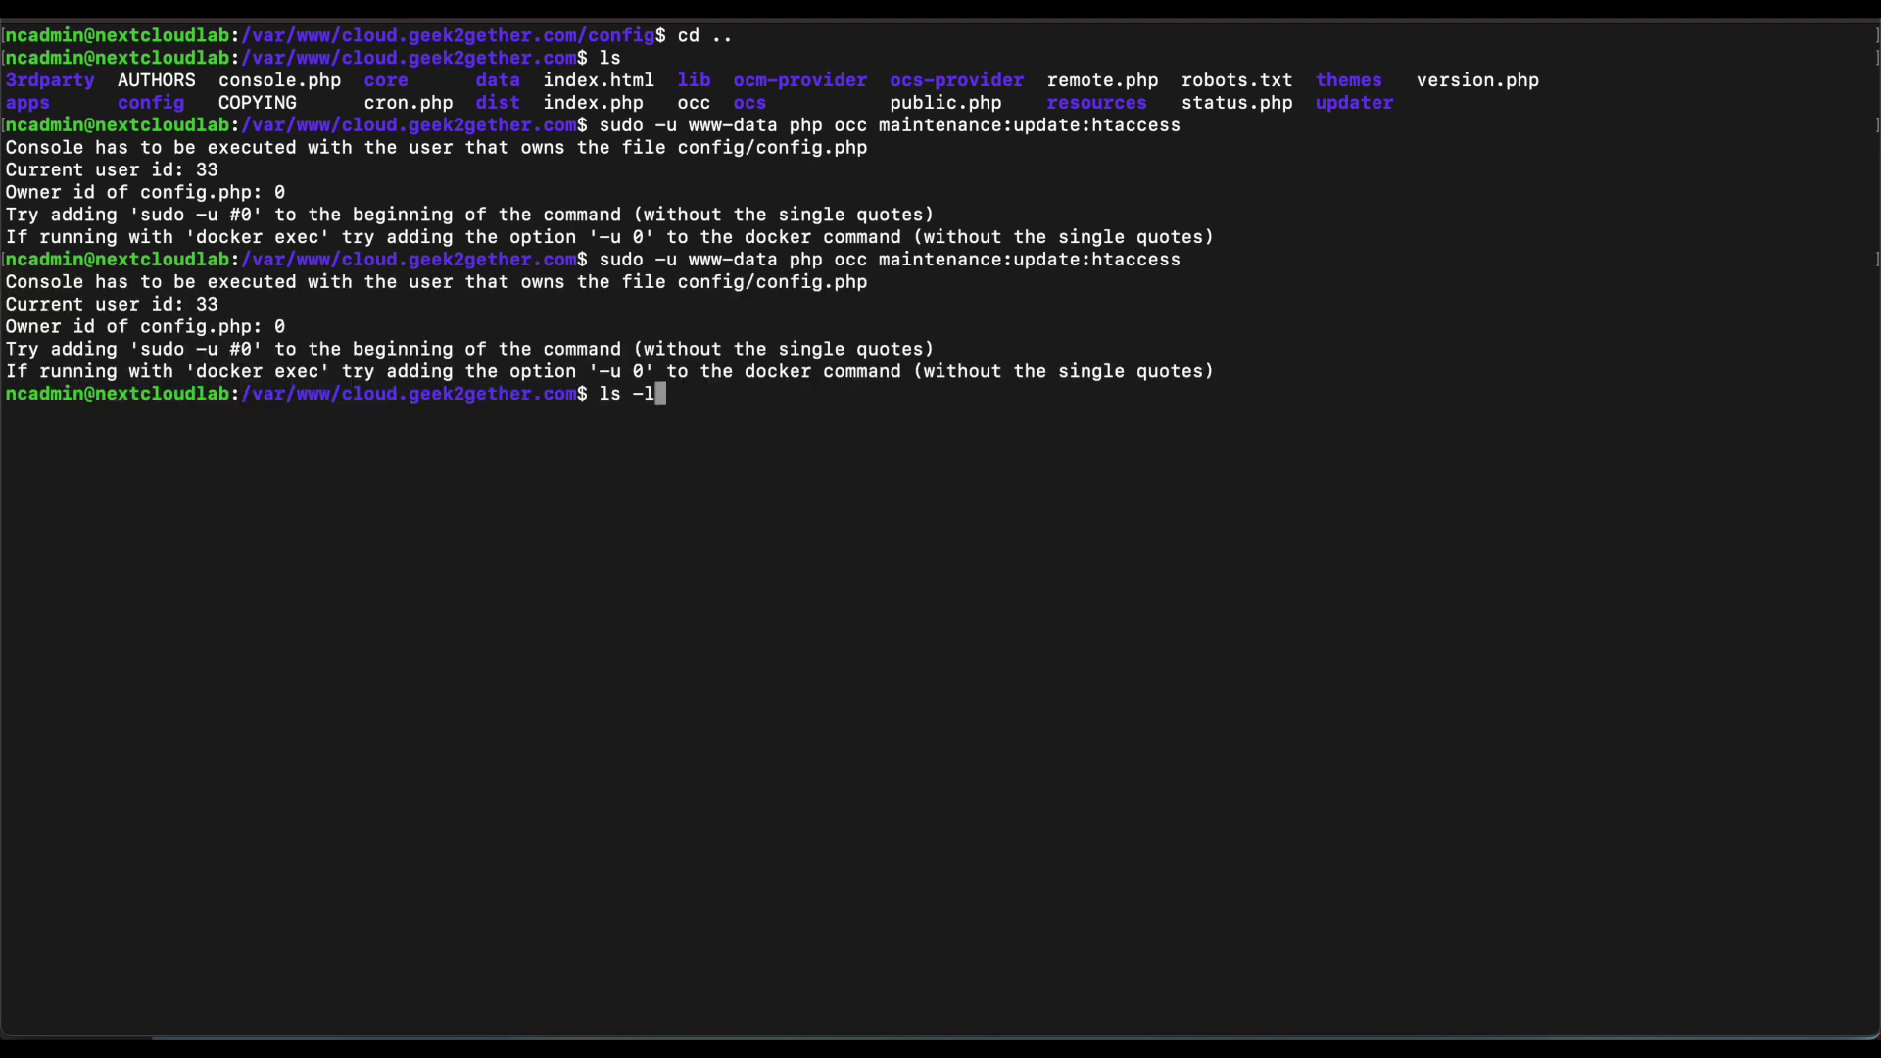
{"action": "key", "text": "Return"}
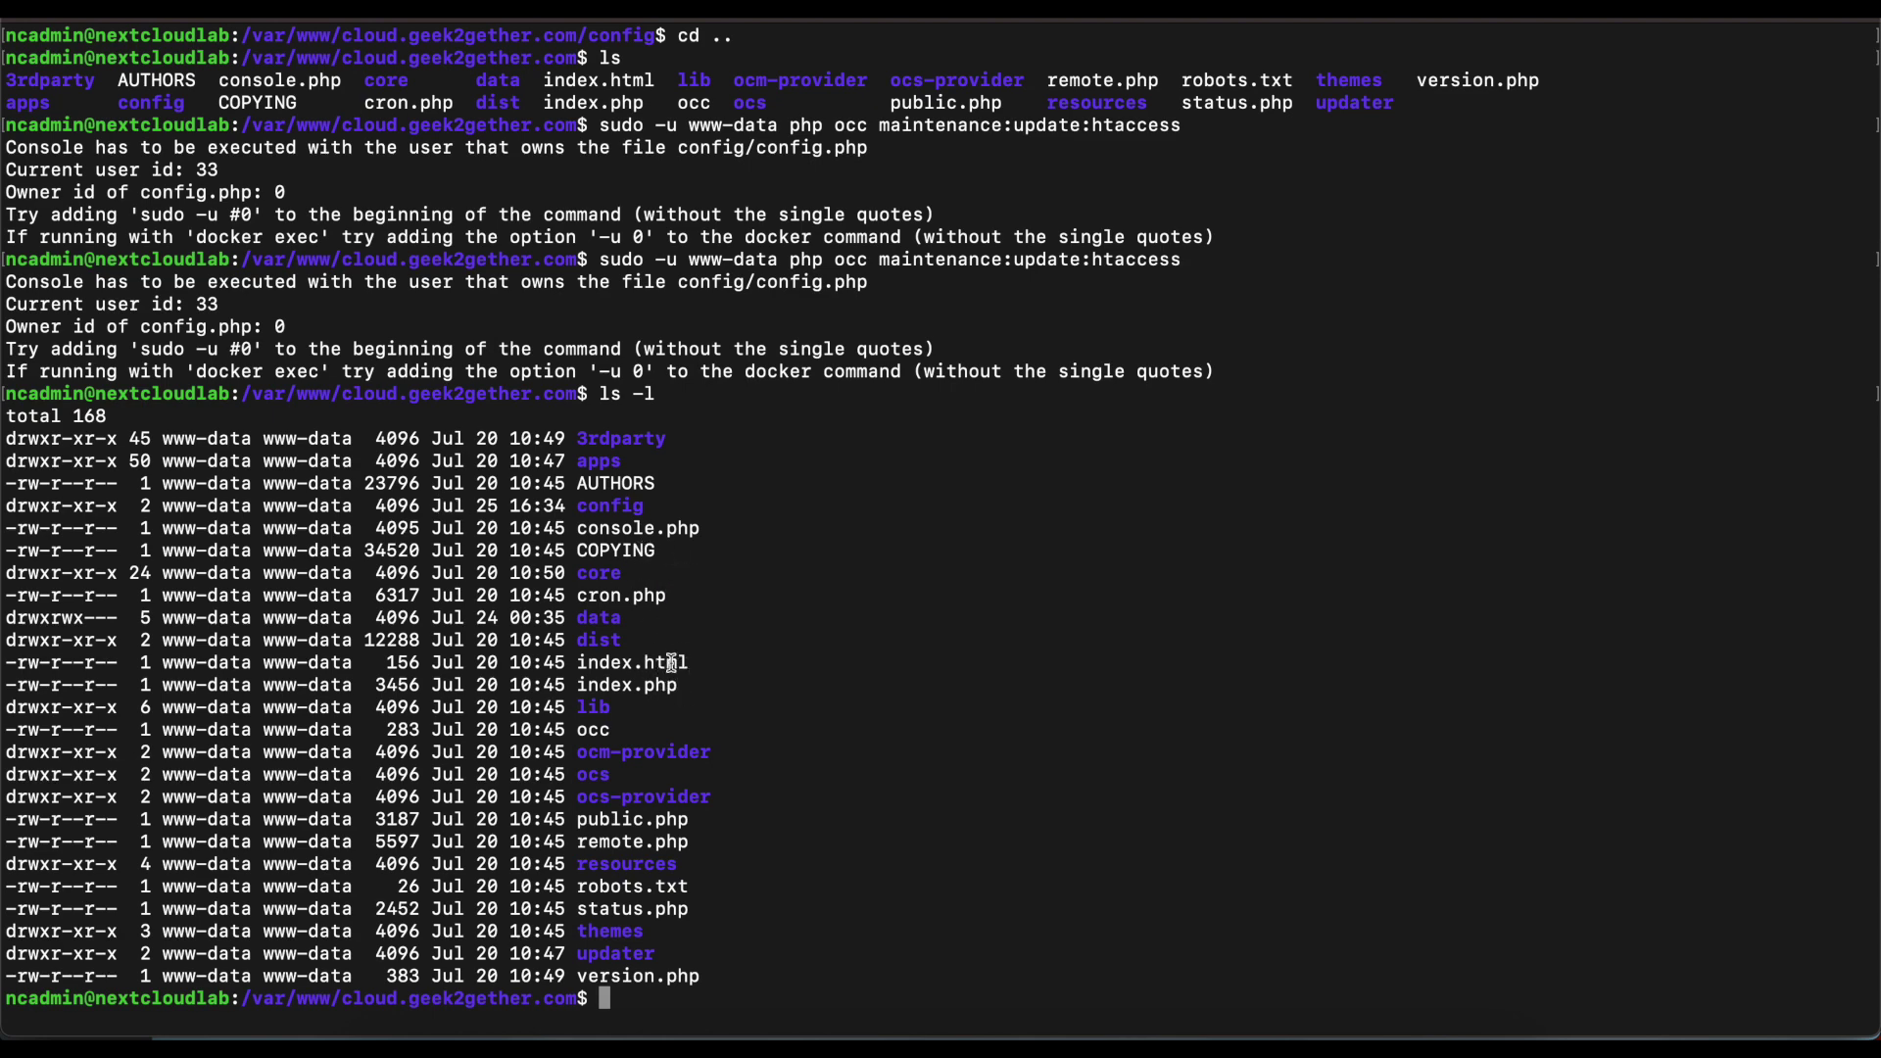
{"action": "type", "text": "cd comn"}
{"action": "key", "text": "BackSpace"}
{"action": "key", "text": "BackSpace"}
{"action": "type", "text": "nfig"}
{"action": "key", "text": "Return"}
{"action": "type", "text": "ls -l"}
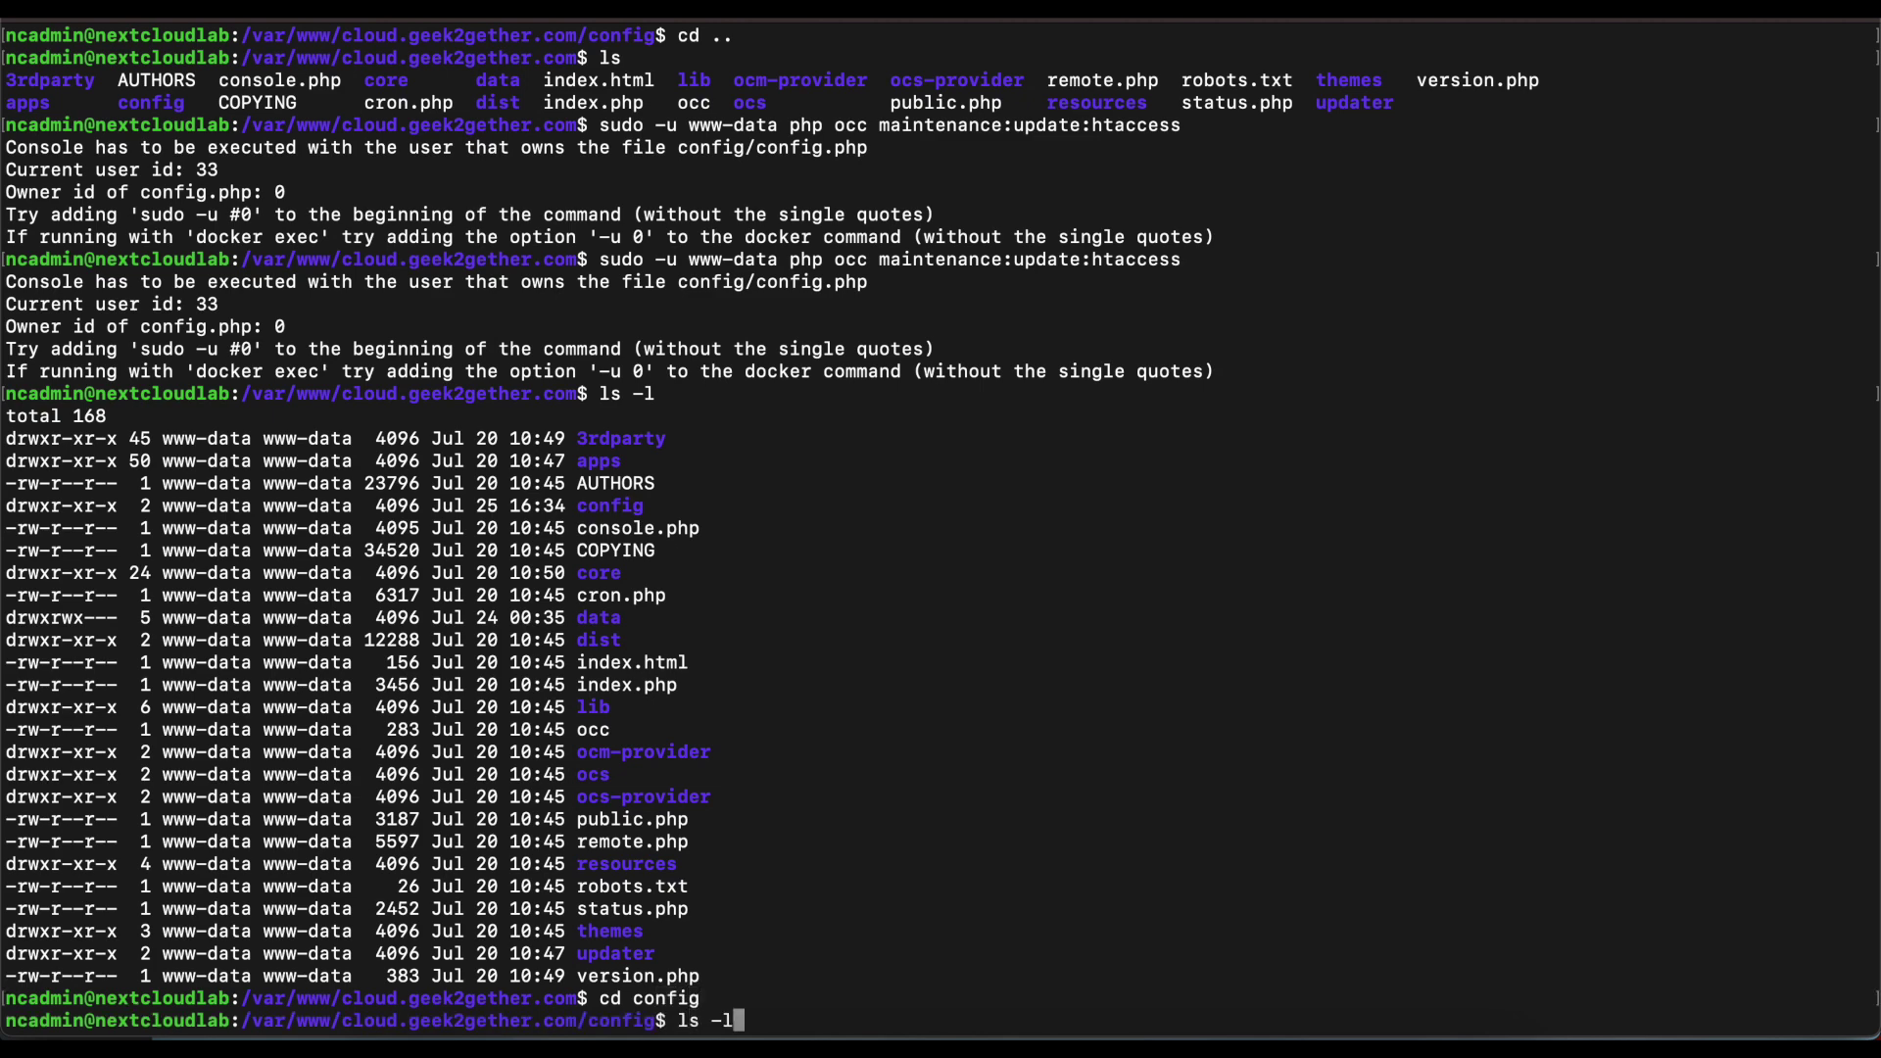
{"action": "key", "text": "Return"}
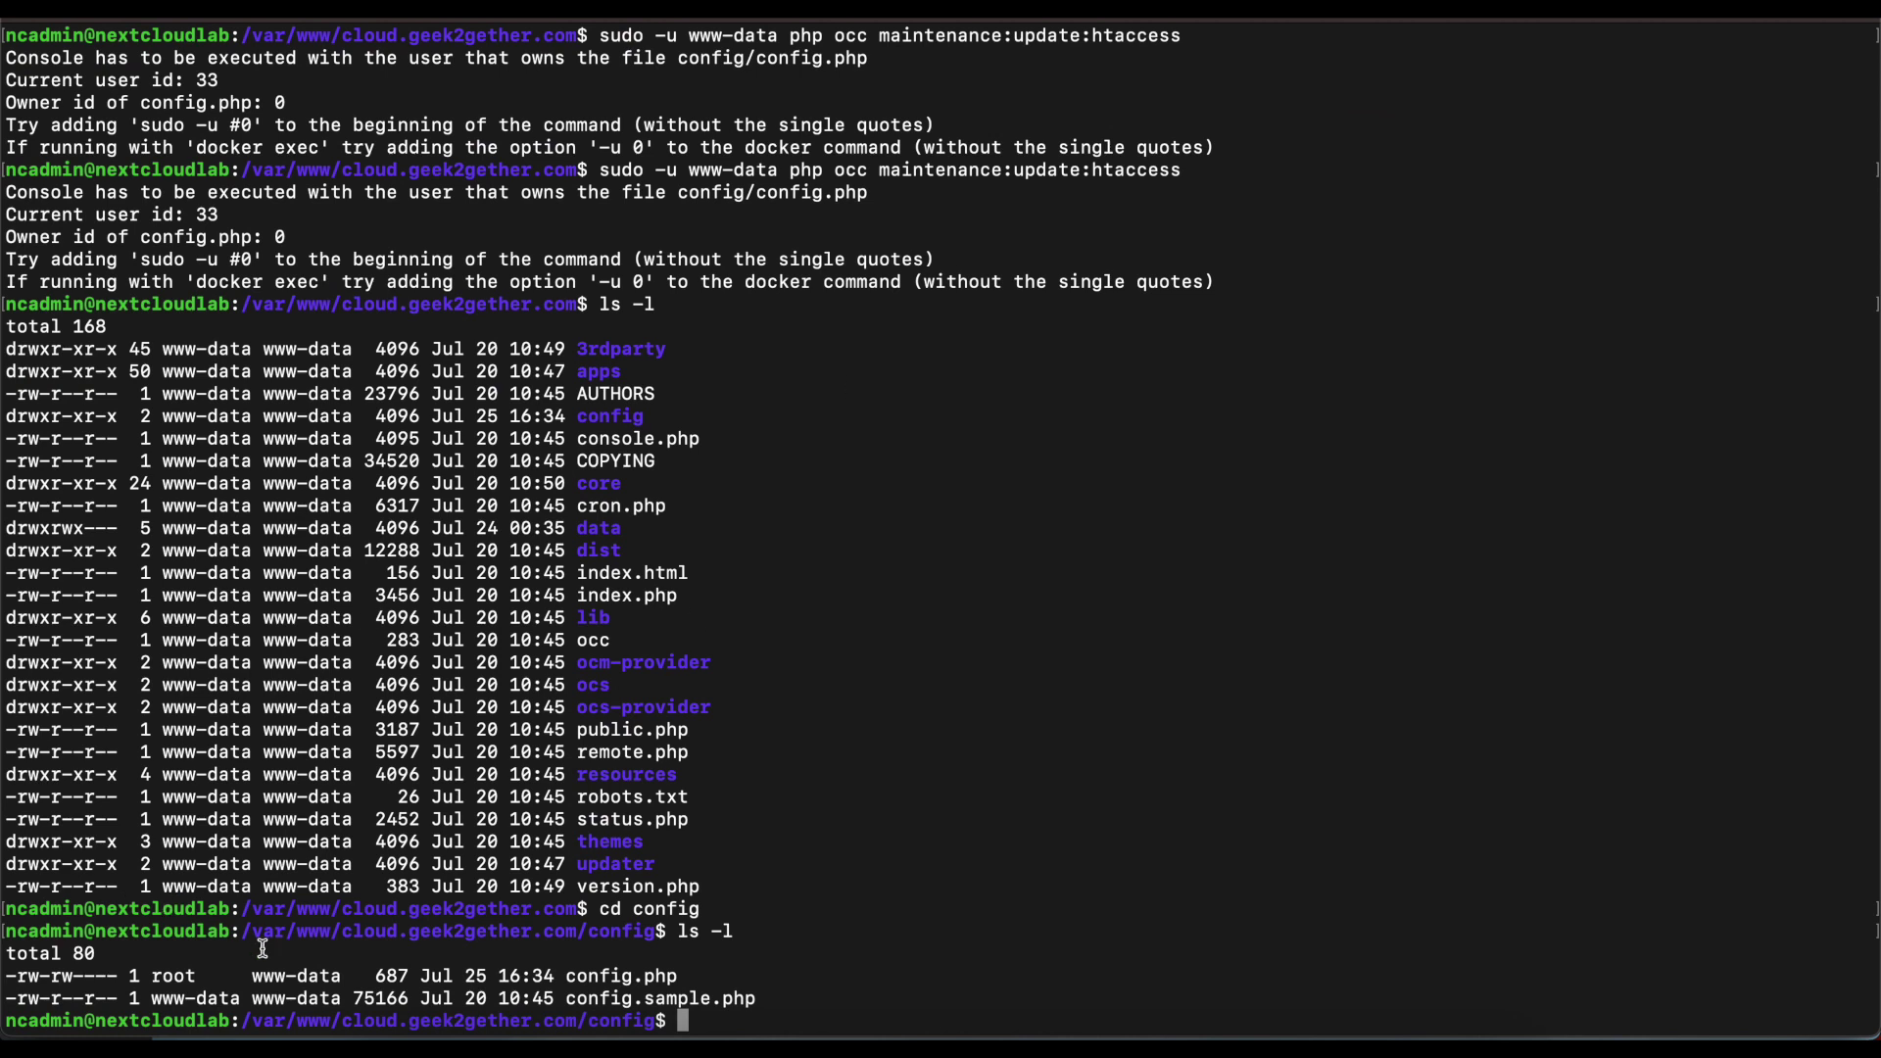
{"action": "left_click_drag", "start_coordinate": [204, 980], "coordinate": [149, 982]}
- Chown config.php to www-data:www-data, adding the missing slash in its path, then clear the screen
{"action": "left_click", "coordinate": [874, 635]}
{"action": "type", "text": "sudo chown www-data:www-data /var/wwwcloud.geek2gether.com/config/config.php"}
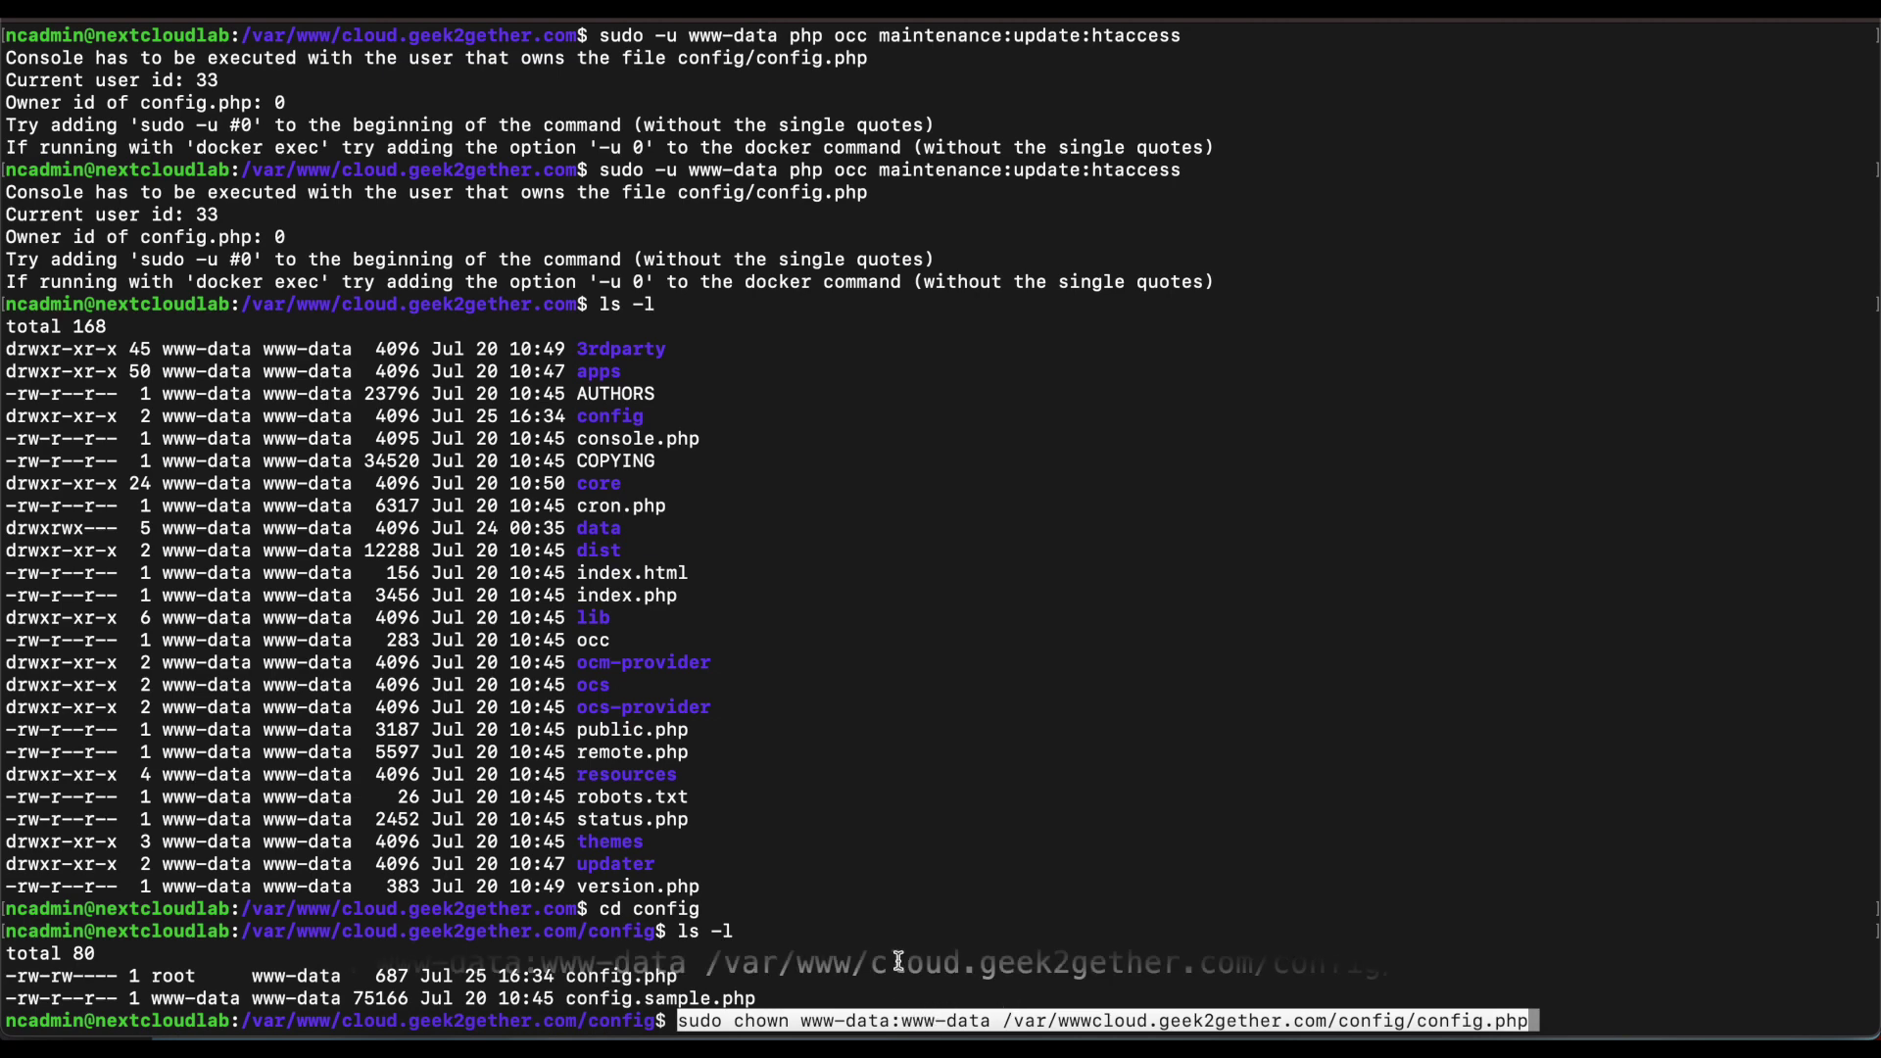
{"action": "key", "text": "Return"}
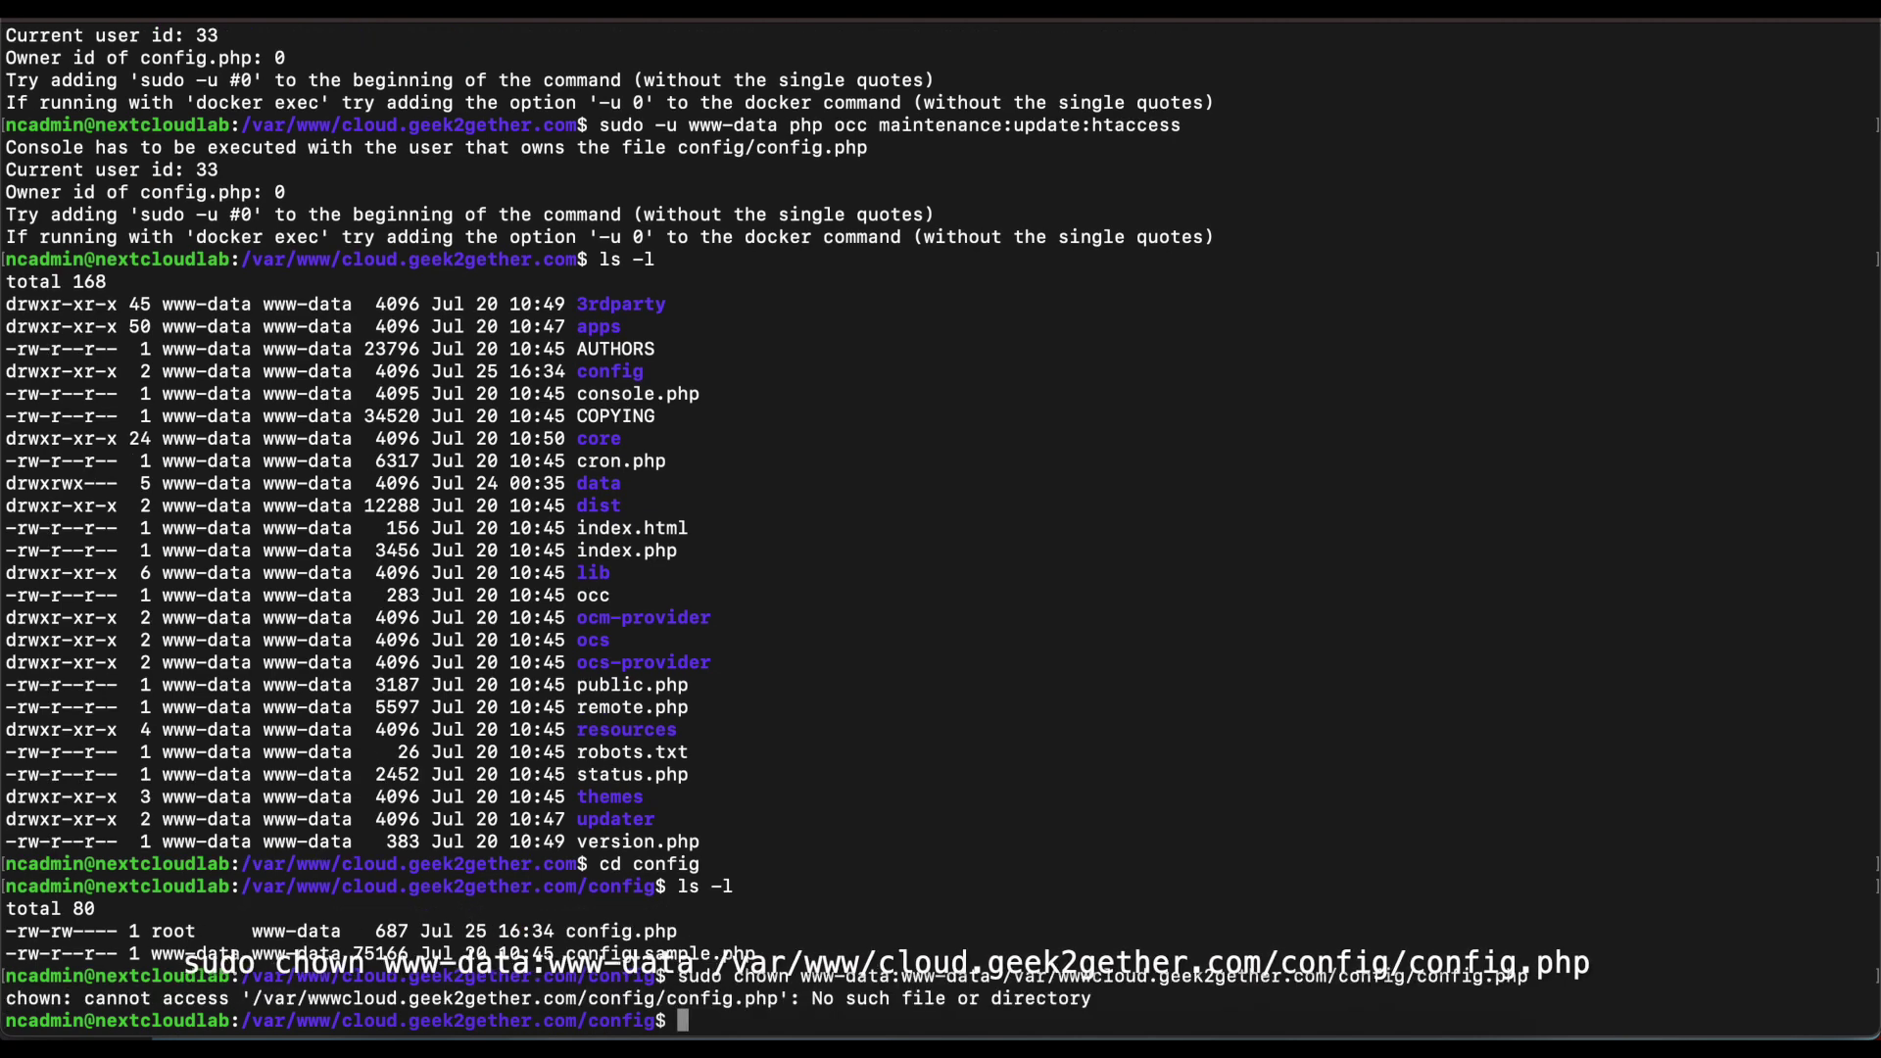
{"action": "key", "text": "Up"}
{"action": "key", "text": "Left"}
{"action": "key", "text": "Left"}
{"action": "key", "text": "Left"}
{"action": "key", "text": "Left"}
{"action": "key", "text": "Left"}
{"action": "key", "text": "Left"}
{"action": "key", "text": "Left"}
{"action": "key", "text": "Left"}
{"action": "key", "text": "Left"}
{"action": "key", "text": "Left"}
{"action": "key", "text": "Left"}
{"action": "key", "text": "Left"}
{"action": "key", "text": "Left"}
{"action": "key", "text": "Left"}
{"action": "key", "text": "Left"}
{"action": "key", "text": "Left"}
{"action": "key", "text": "Left"}
{"action": "key", "text": "Left"}
{"action": "key", "text": "Left"}
{"action": "key", "text": "Left"}
{"action": "key", "text": "Left"}
{"action": "key", "text": "Left"}
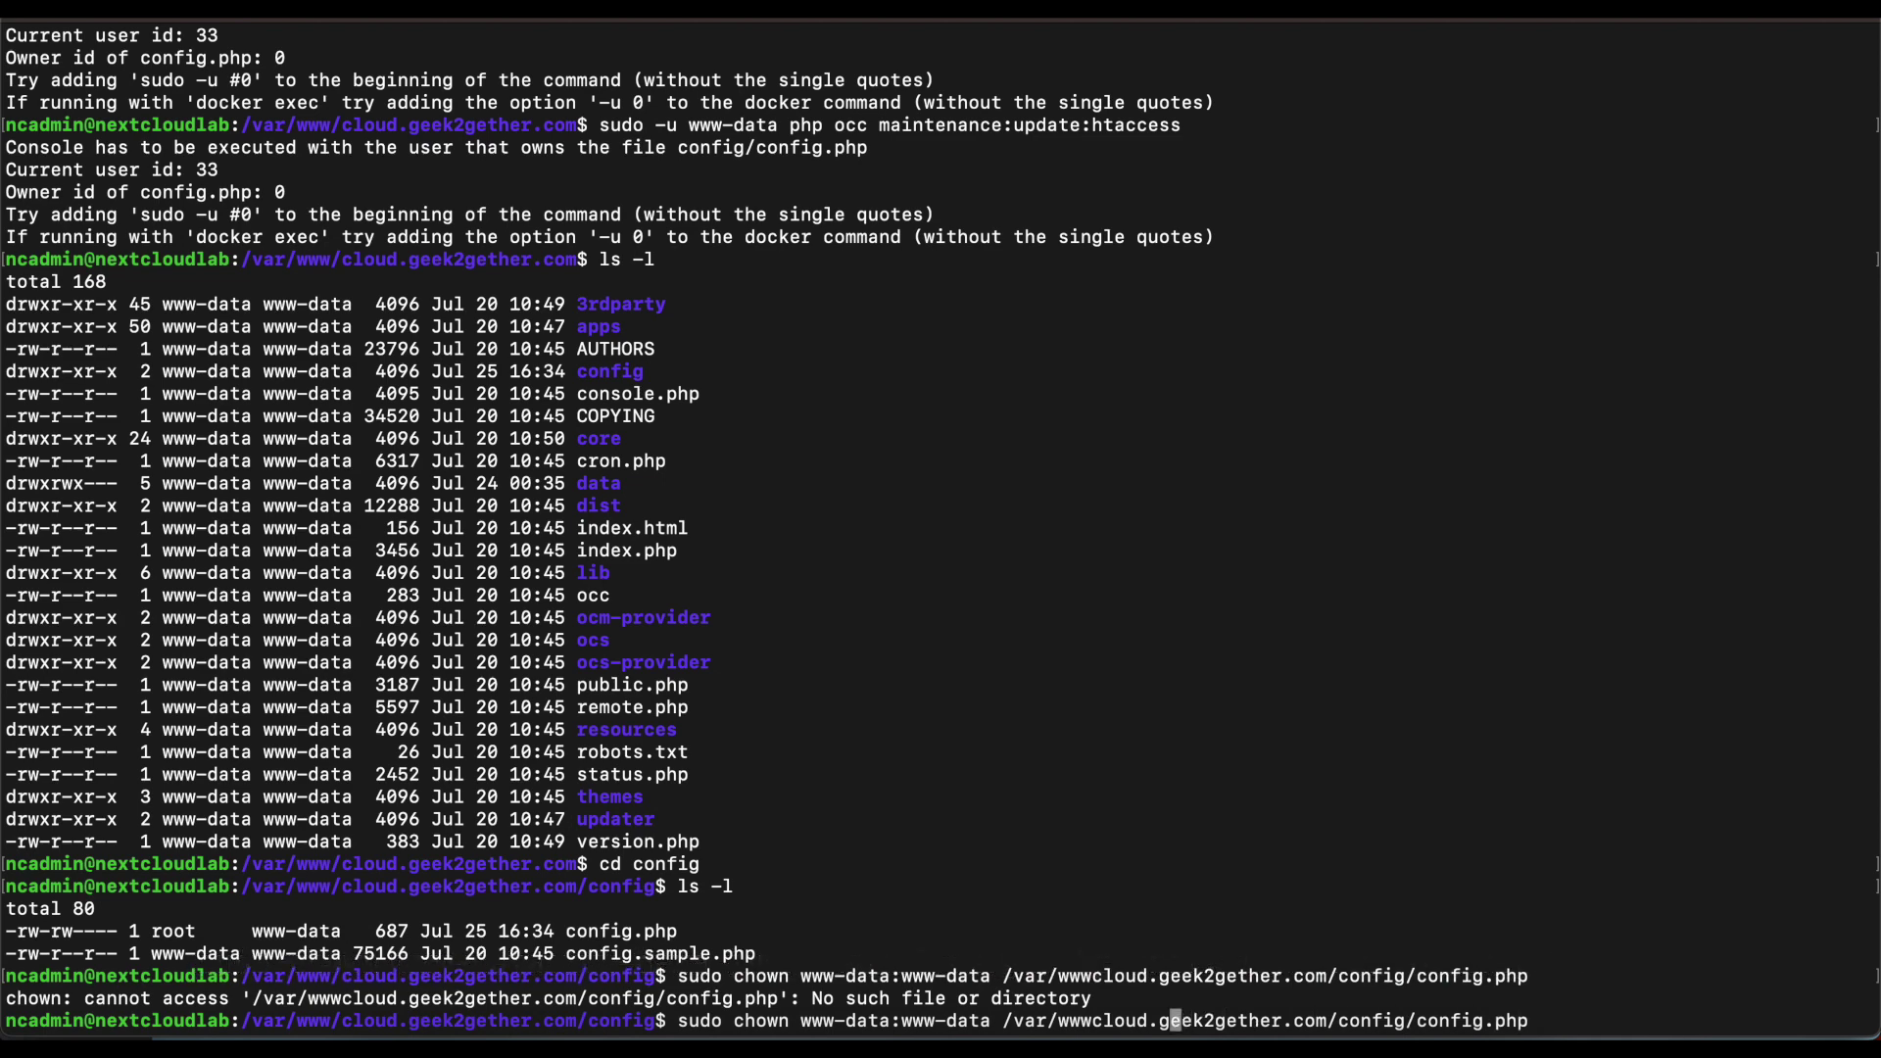
{"action": "key", "text": "Left"}
{"action": "key", "text": "Left"}
{"action": "key", "text": "Left"}
{"action": "key", "text": "Left"}
{"action": "key", "text": "Left"}
{"action": "key", "text": "Left"}
{"action": "key", "text": "Left"}
{"action": "key", "text": "Left"}
{"action": "key", "text": "Left"}
{"action": "key", "text": "Left"}
{"action": "key", "text": "Left"}
{"action": "key", "text": "Left"}
{"action": "key", "text": "Left"}
{"action": "type", "text": "/"}
{"action": "key", "text": "Return"}
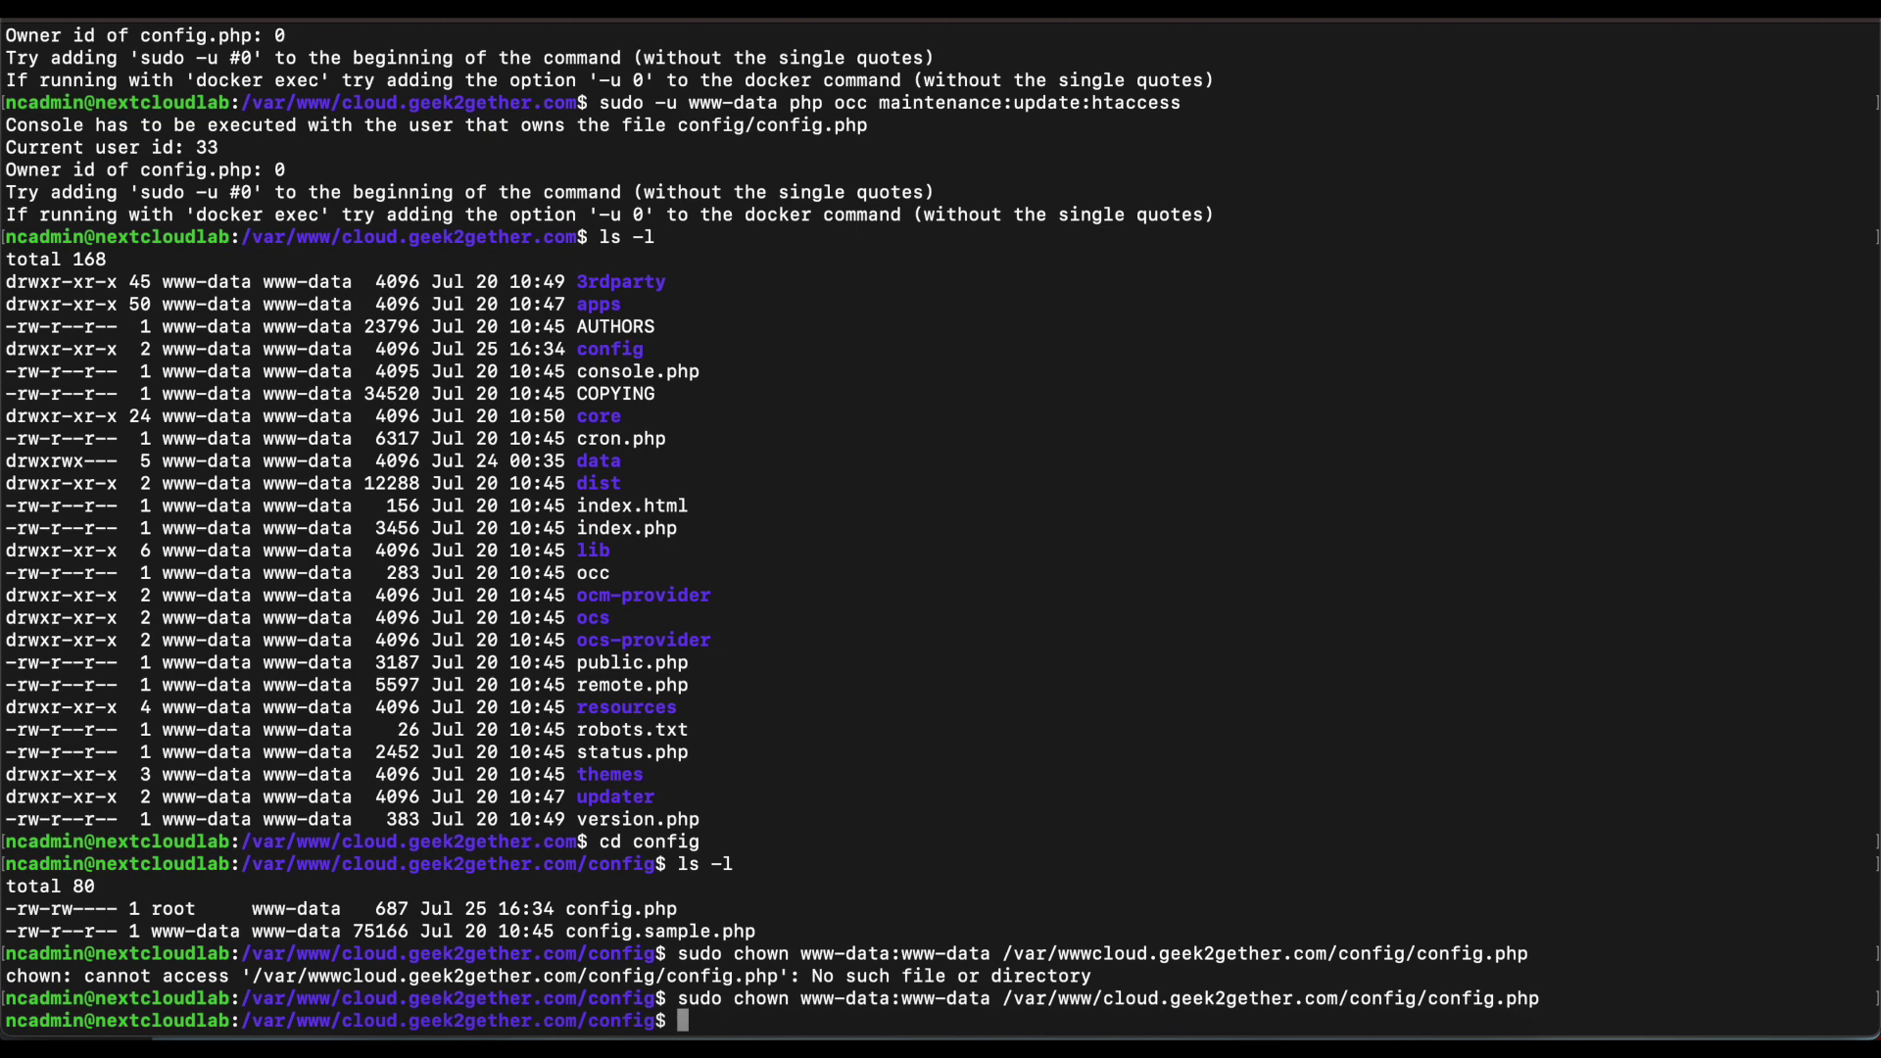
{"action": "type", "text": "clear"}
{"action": "key", "text": "Return"}
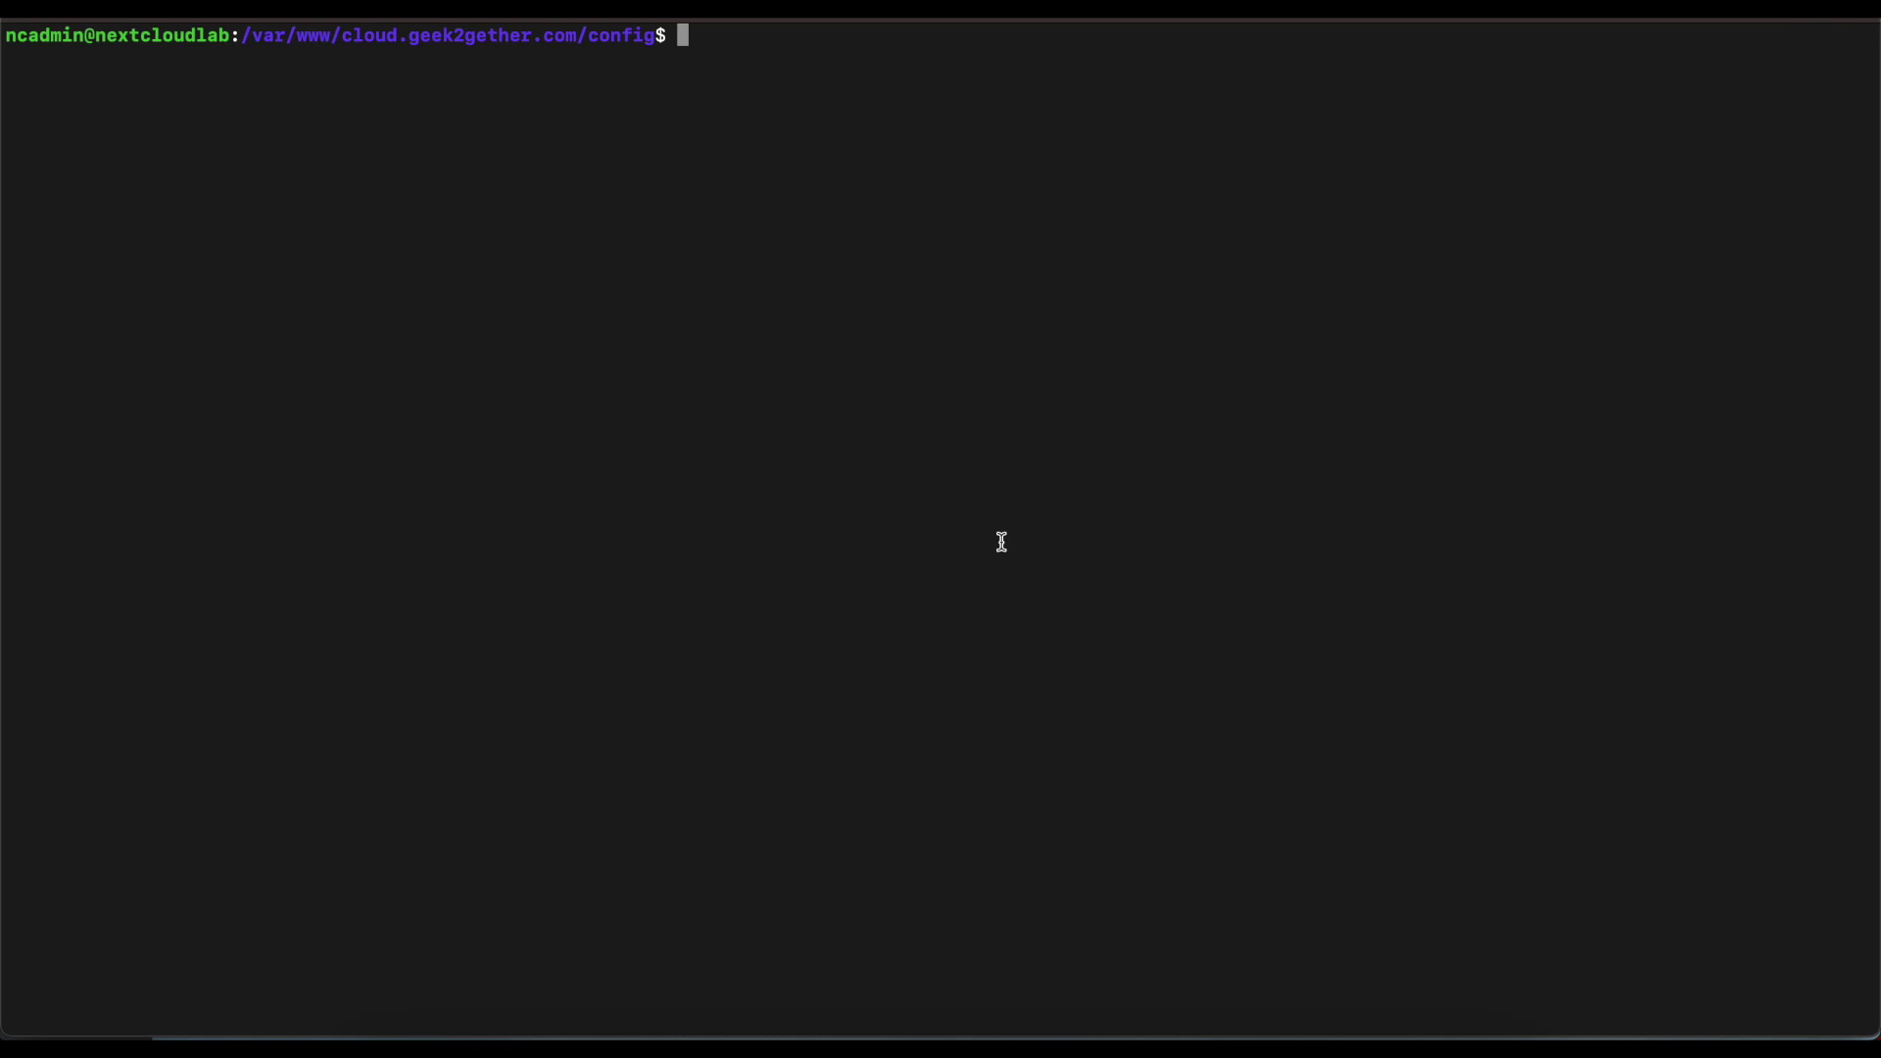
- Go up to the Nextcloud install folder and list its files
{"action": "key", "text": "Up"}
{"action": "key", "text": "Up"}
{"action": "key", "text": "Up"}
{"action": "key", "text": "BackSpace"}
{"action": "key", "text": "BackSpace"}
{"action": "key", "text": "BackSpace"}
{"action": "key", "text": "BackSpace"}
{"action": "key", "text": "BackSpace"}
{"action": "key", "text": "BackSpace"}
{"action": "type", "text": ".."}
{"action": "key", "text": "Return"}
{"action": "type", "text": "ls"}
{"action": "key", "text": "Return"}
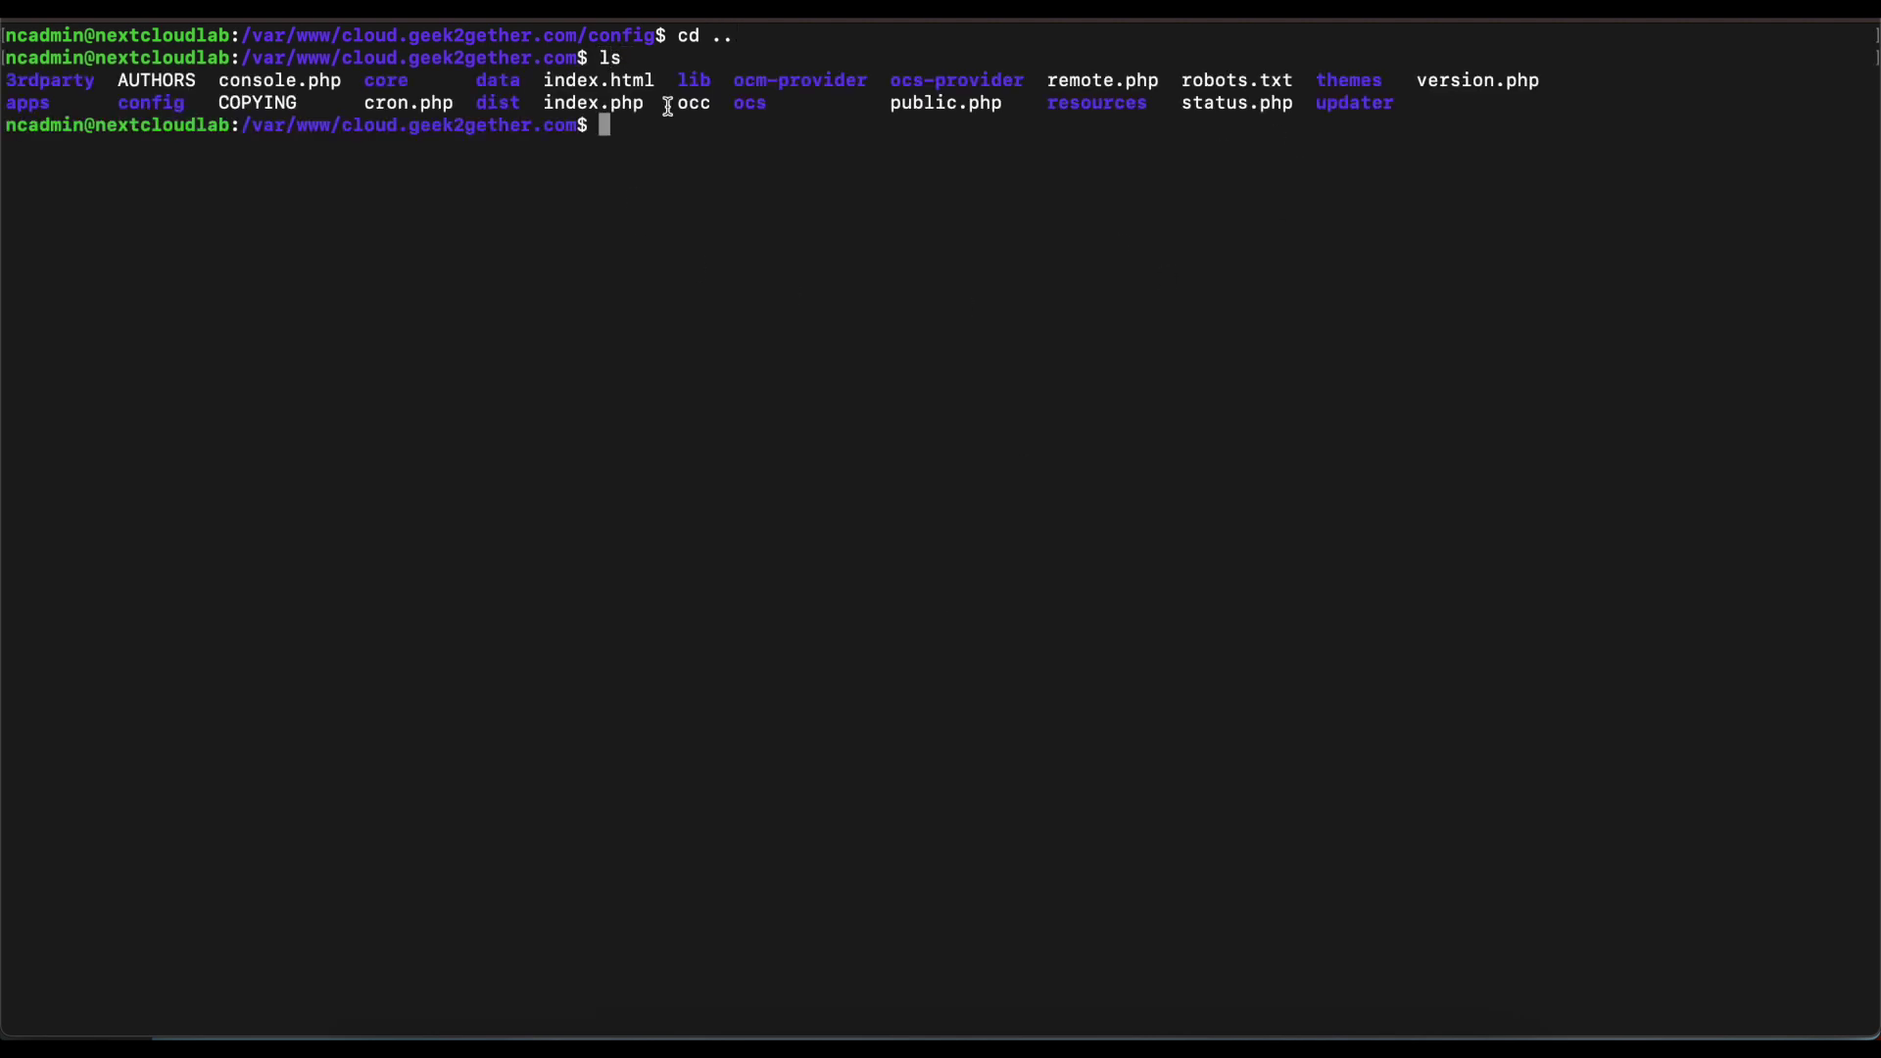
- Rerun sudo -u www-data php occ maintenance:update:htaccess until '.htaccess has been updated' appears
{"action": "type", "text": "sudo chown www-data:www-data /var/www/cloud.geek2gether.com/config/config.php"}
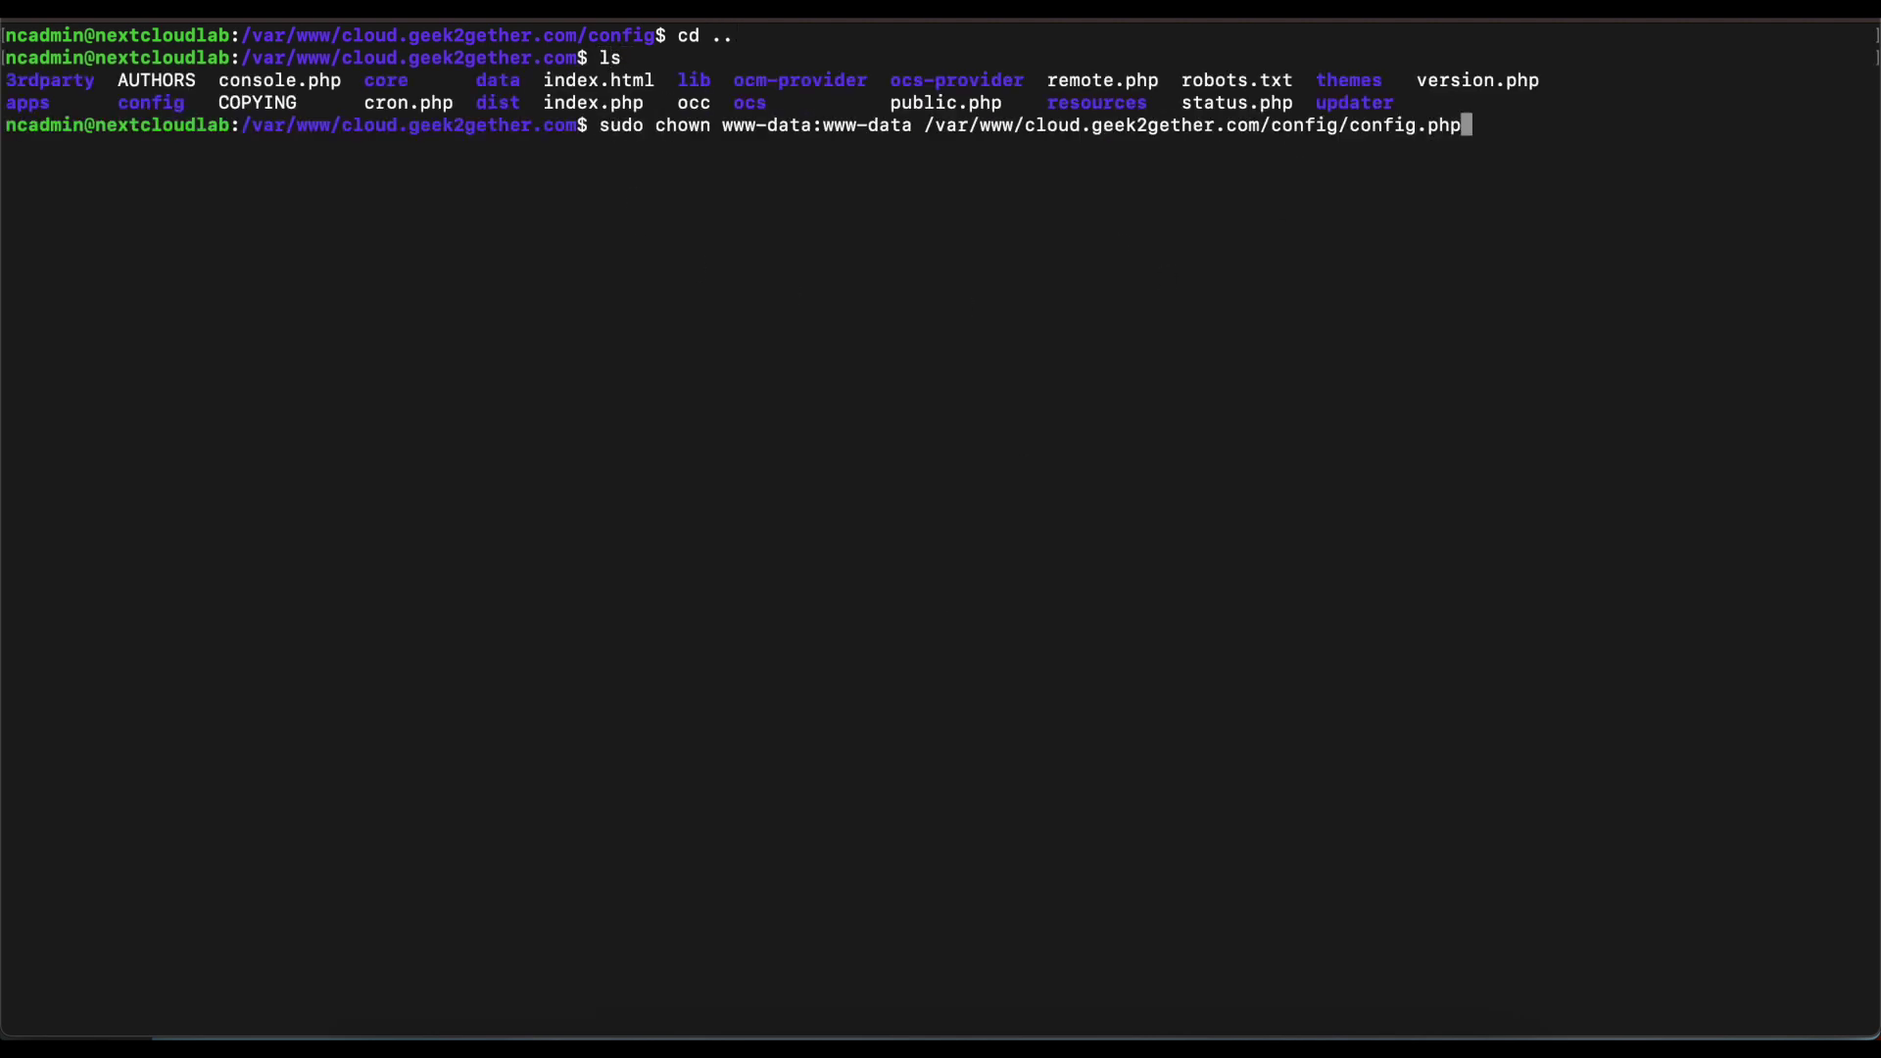
{"action": "key", "text": "Up"}
{"action": "key", "text": "Up"}
{"action": "key", "text": "Up"}
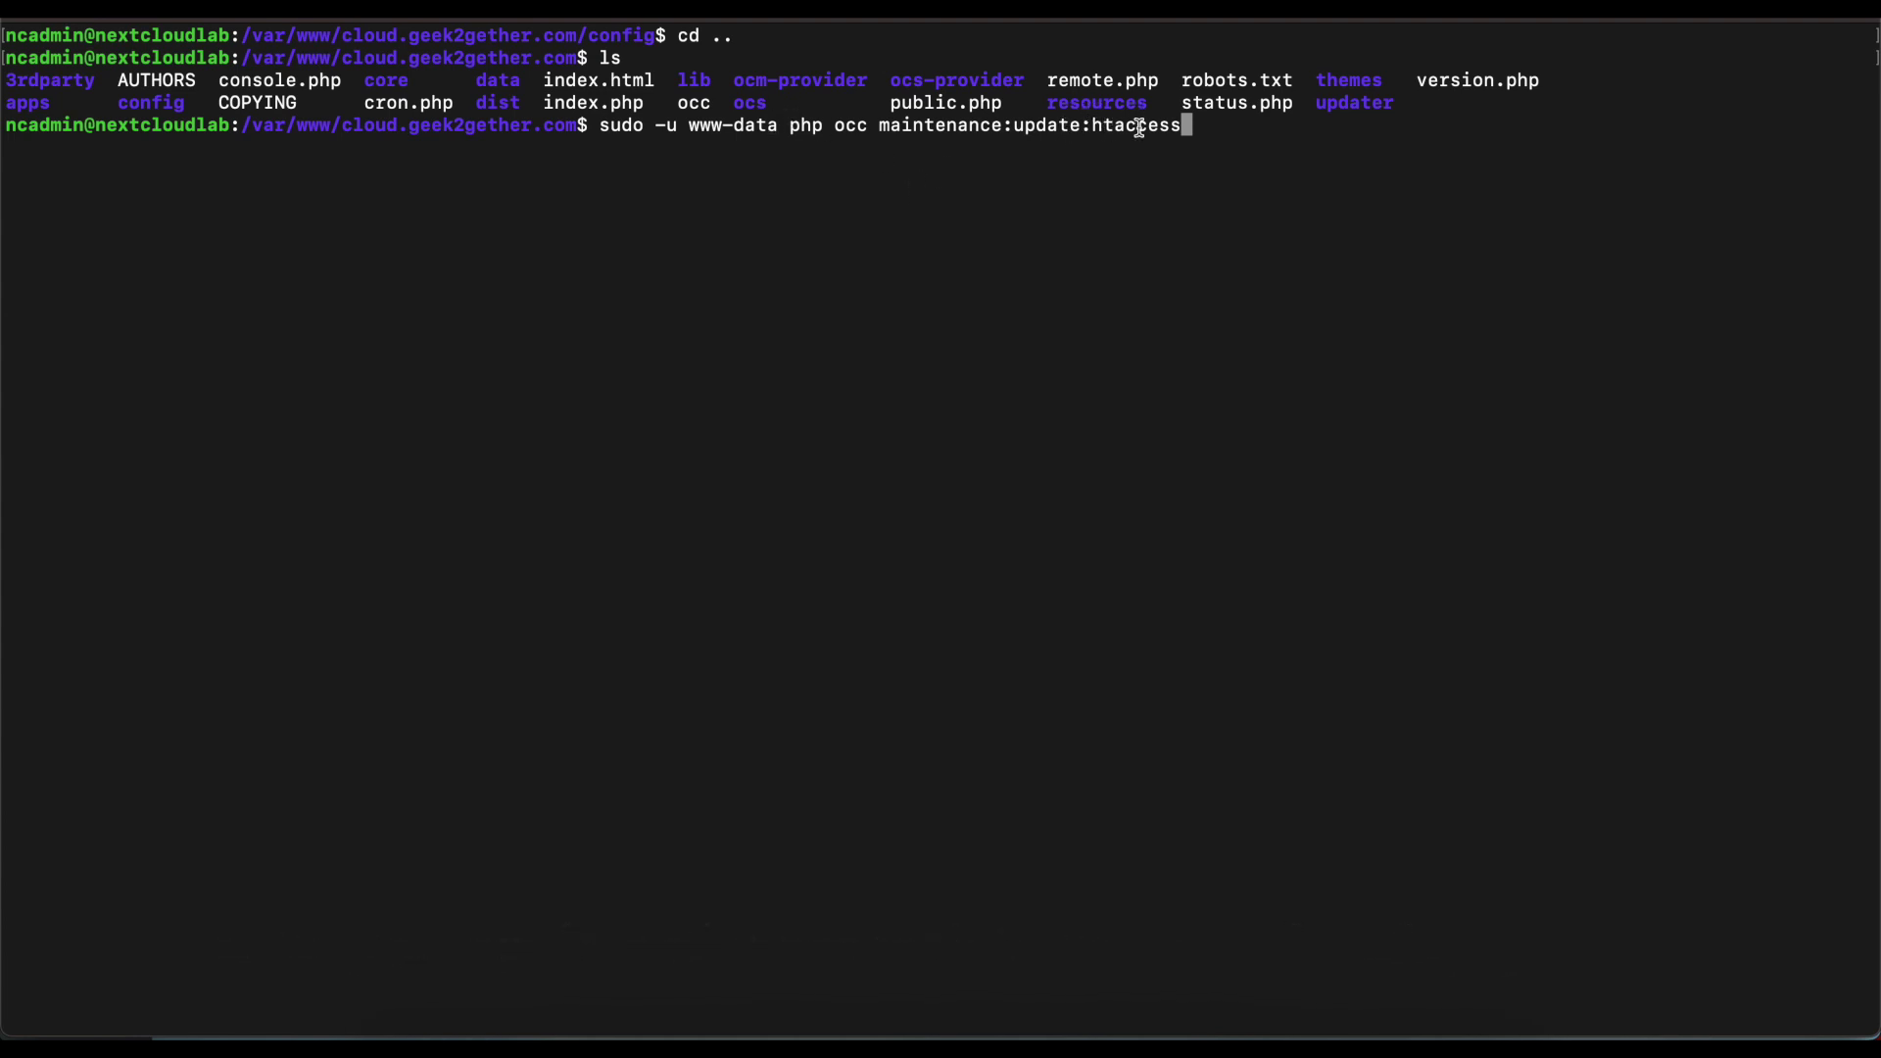
{"action": "key", "text": "Return"}
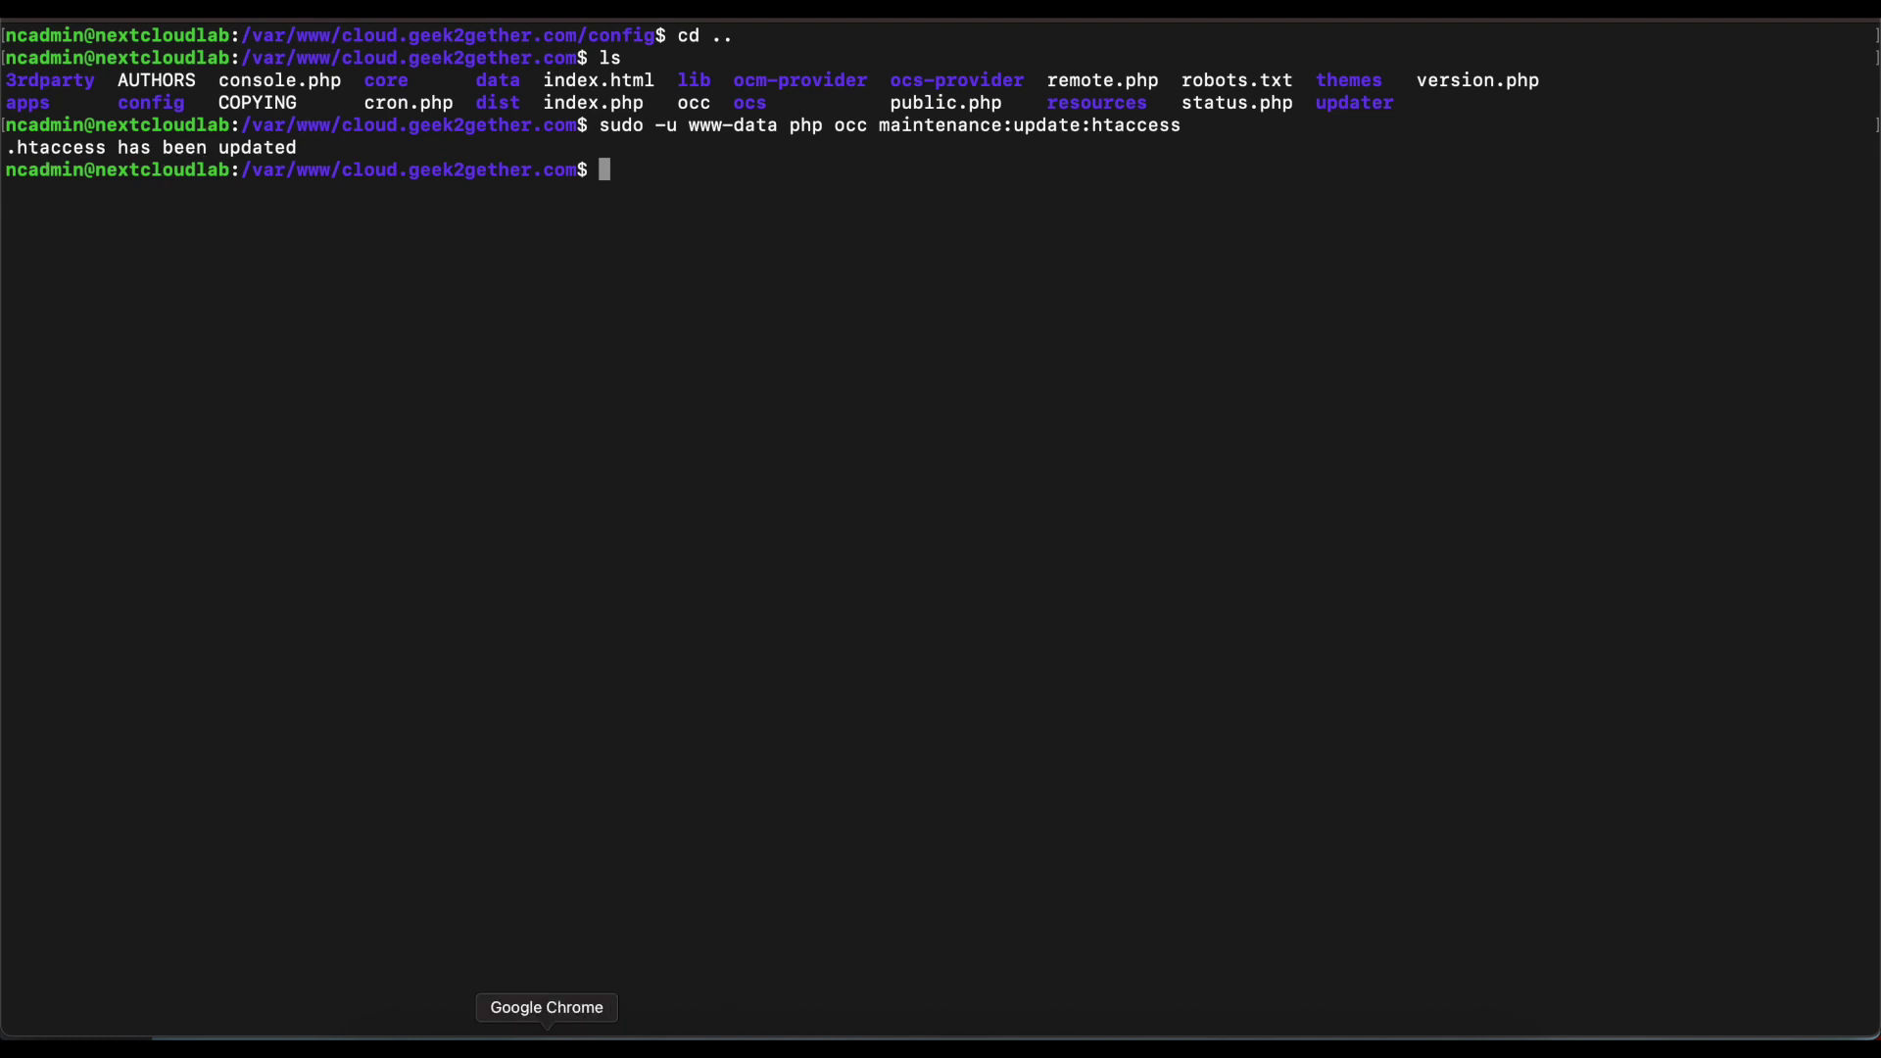
{"action": "left_click", "coordinate": [545, 1031]}
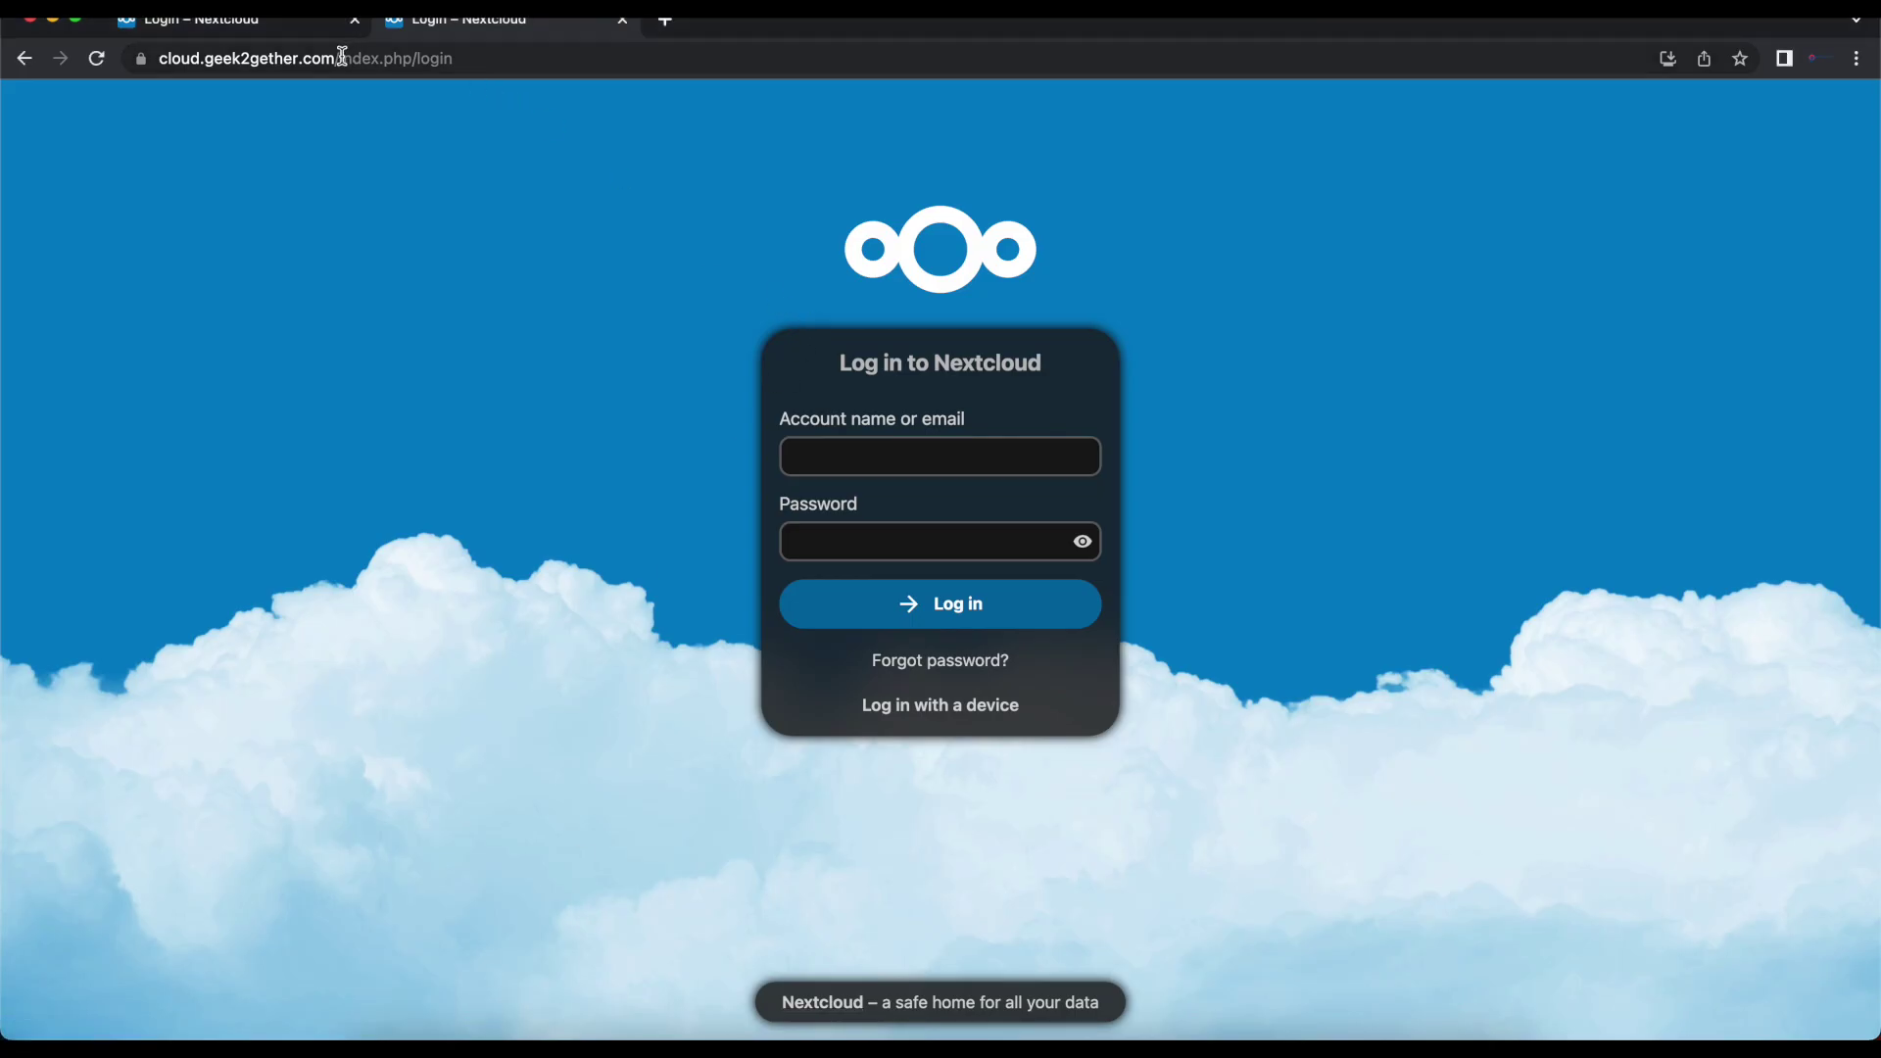
- Load cloud.geek2gether.com in a new tab and compare its /login address with the old tab's
{"action": "left_click", "coordinate": [666, 21]}
{"action": "type", "text": "clou"}
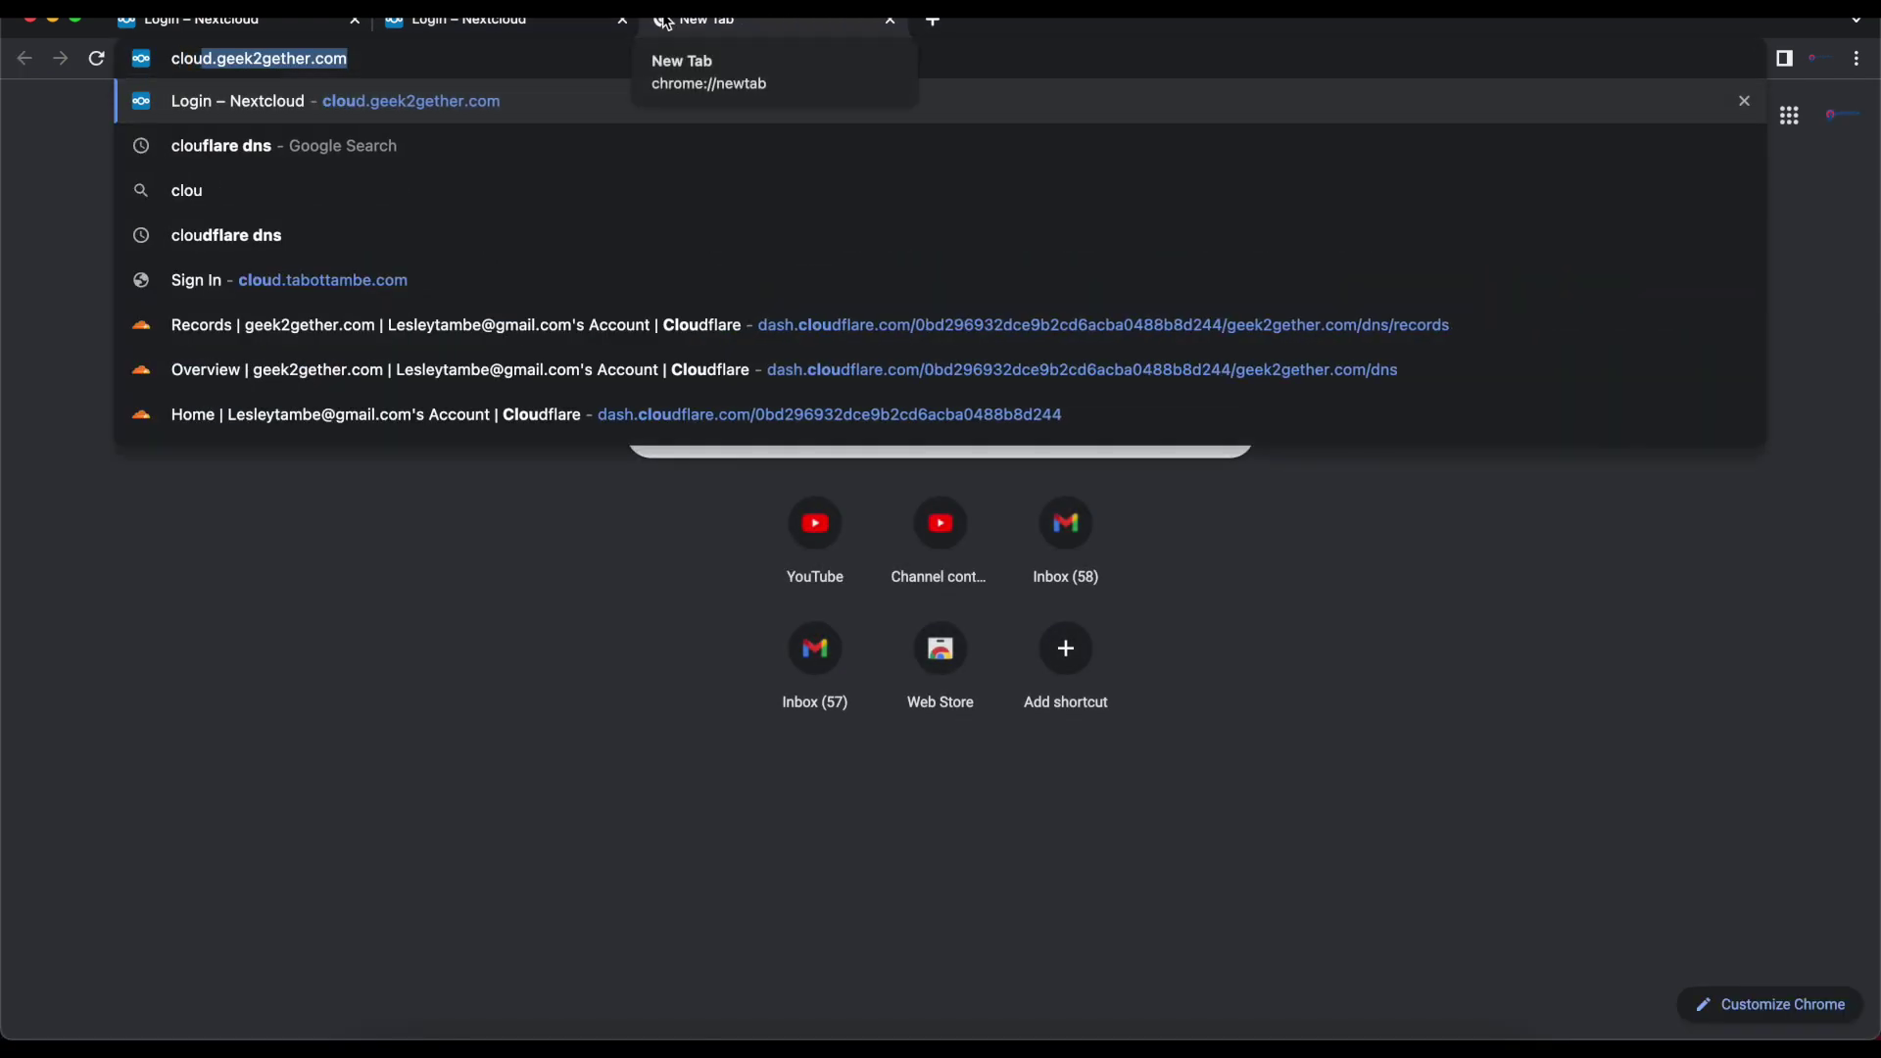
{"action": "key", "text": "Return"}
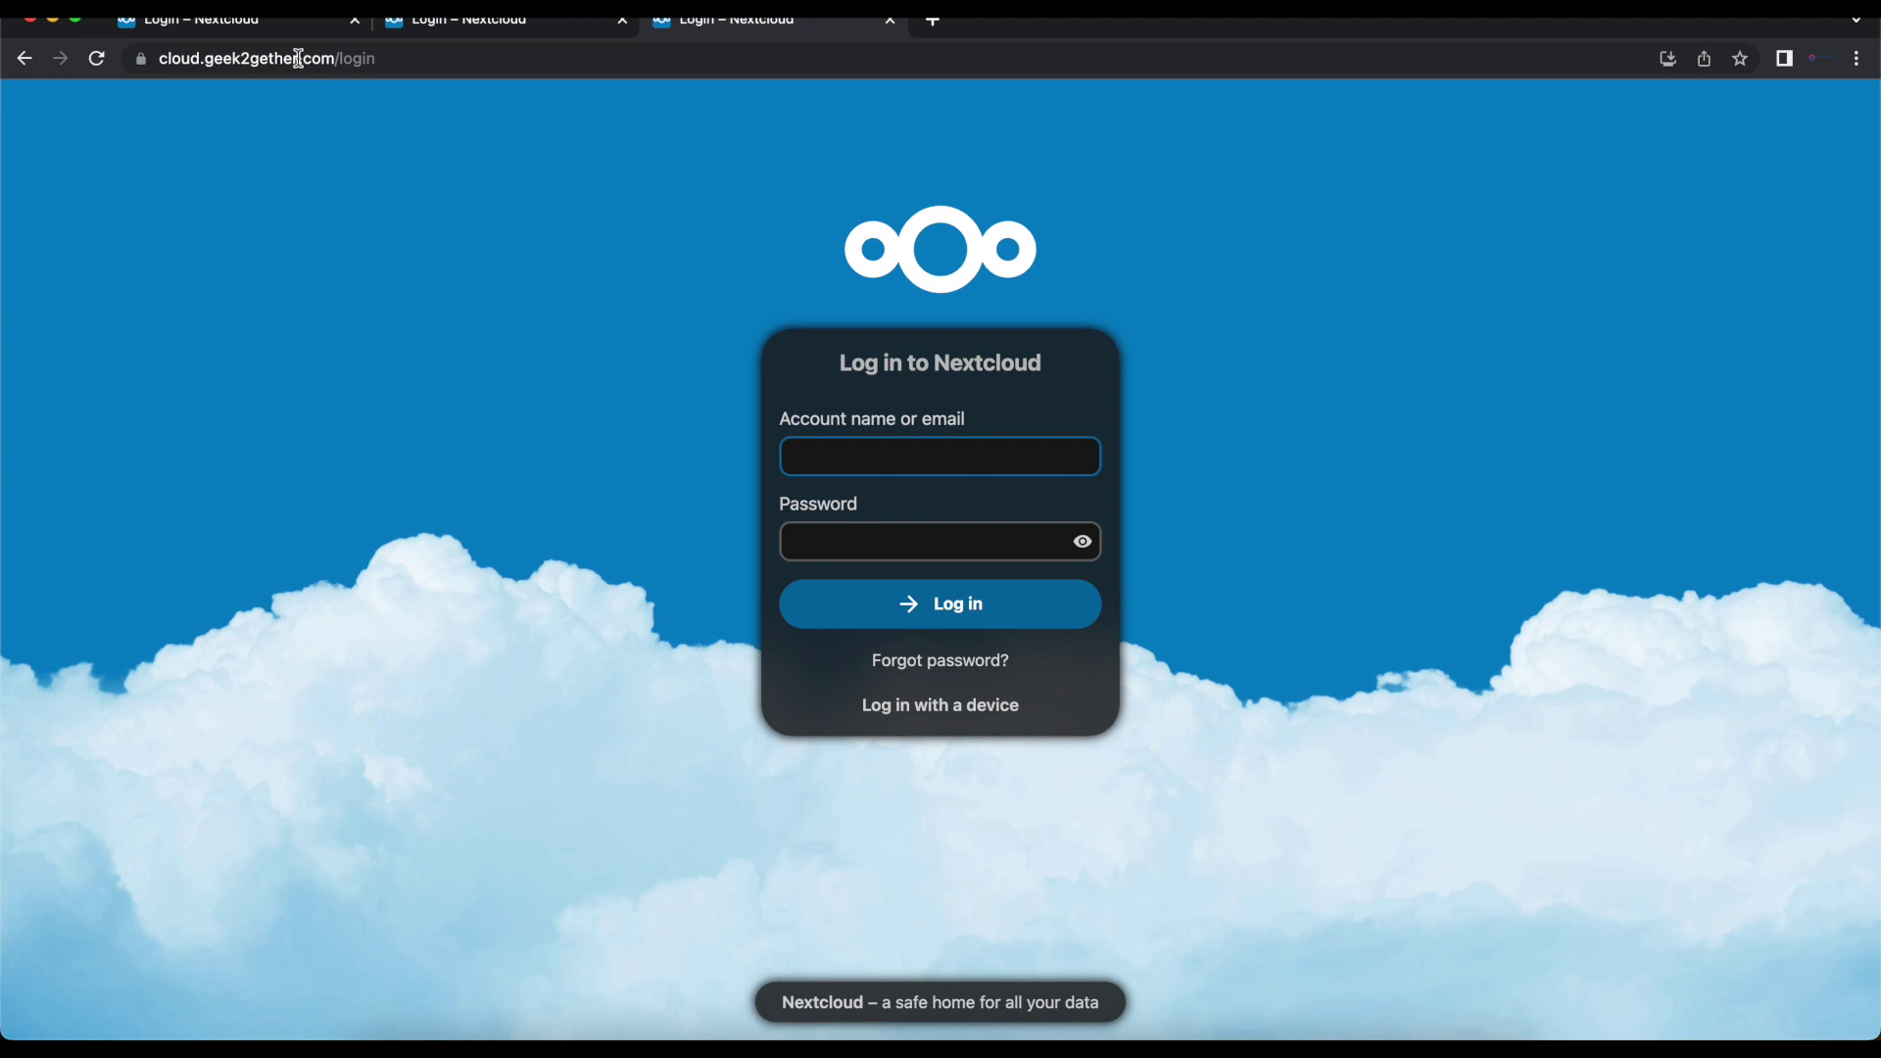
{"action": "left_click", "coordinate": [437, 33]}
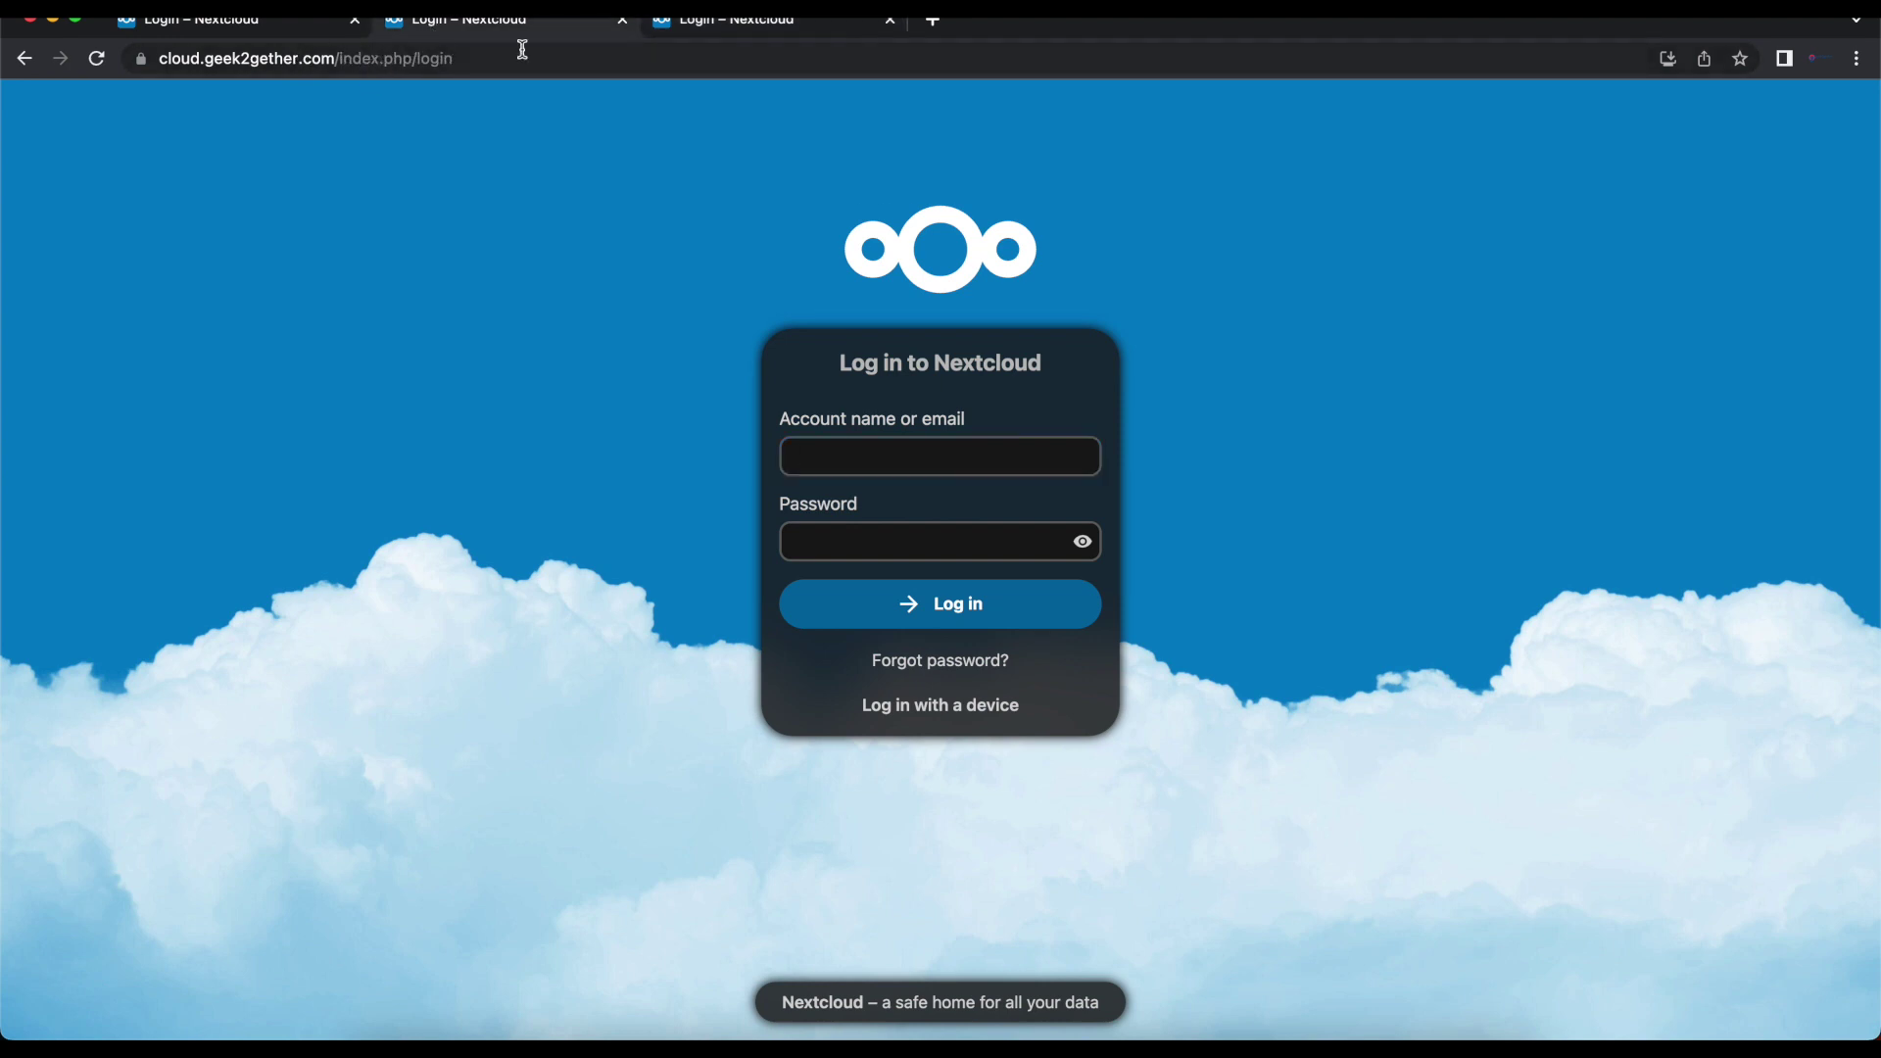
{"action": "left_click", "coordinate": [738, 31]}
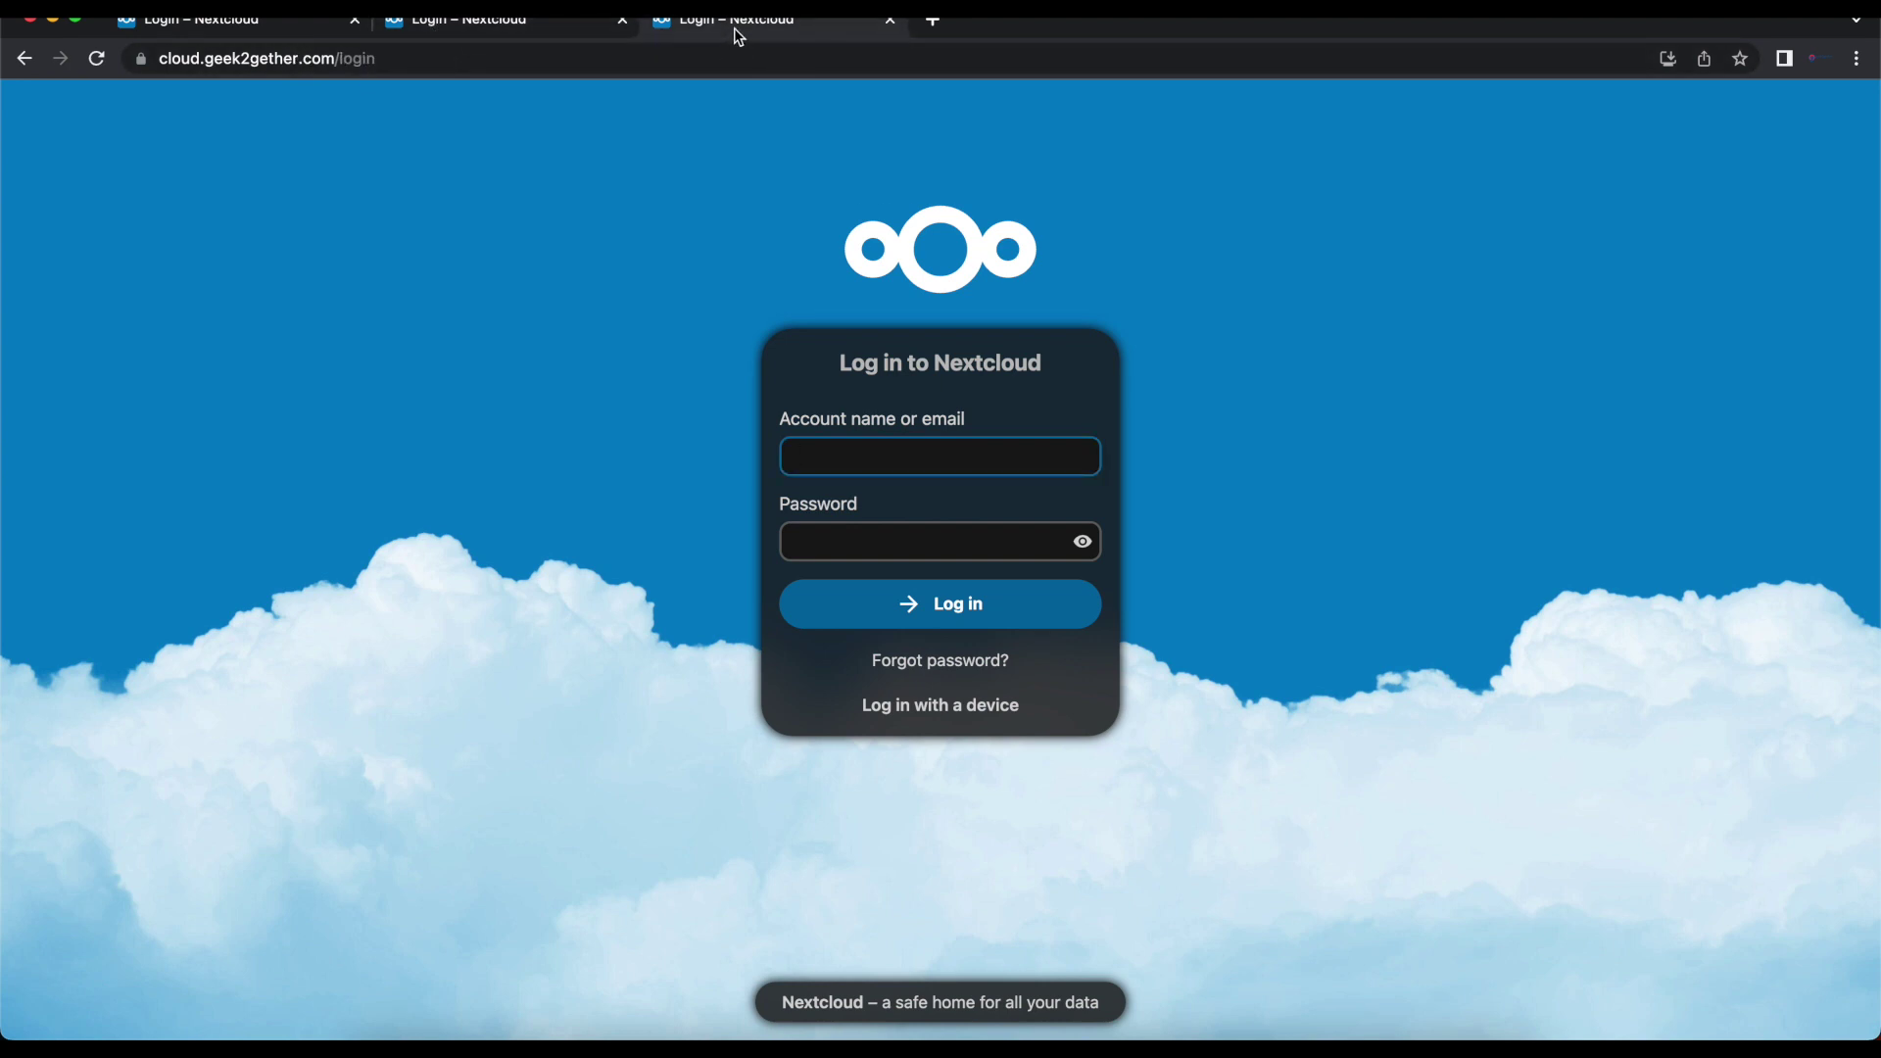